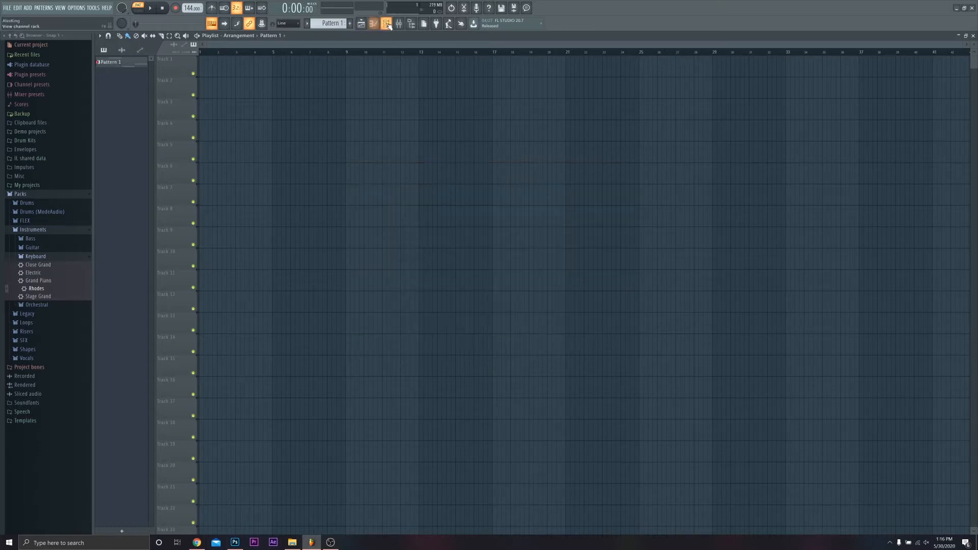
# Show the channel rack and add the Rhodes instrument from the Keyboard folder of the Instruments pack as a new channel.
pyautogui.press('F6')
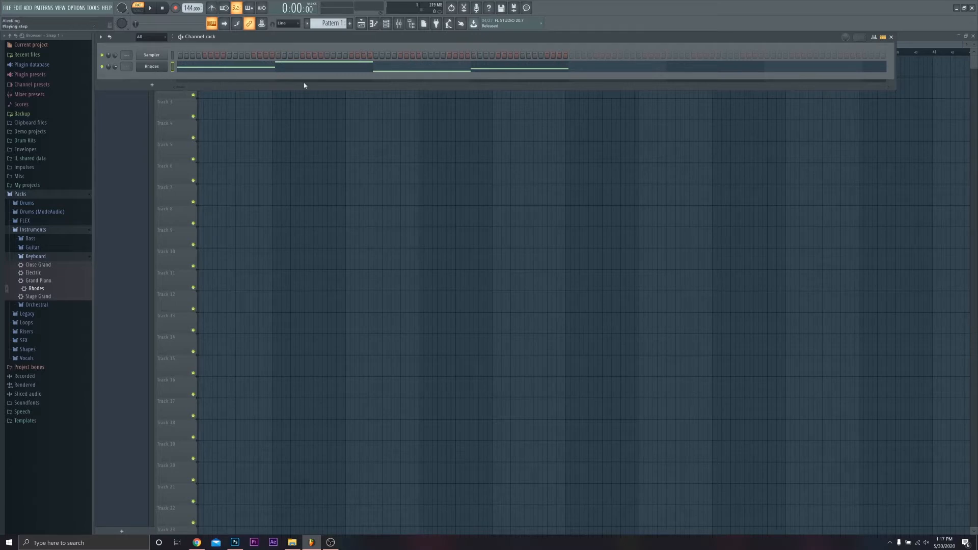
pyautogui.click(21, 194)
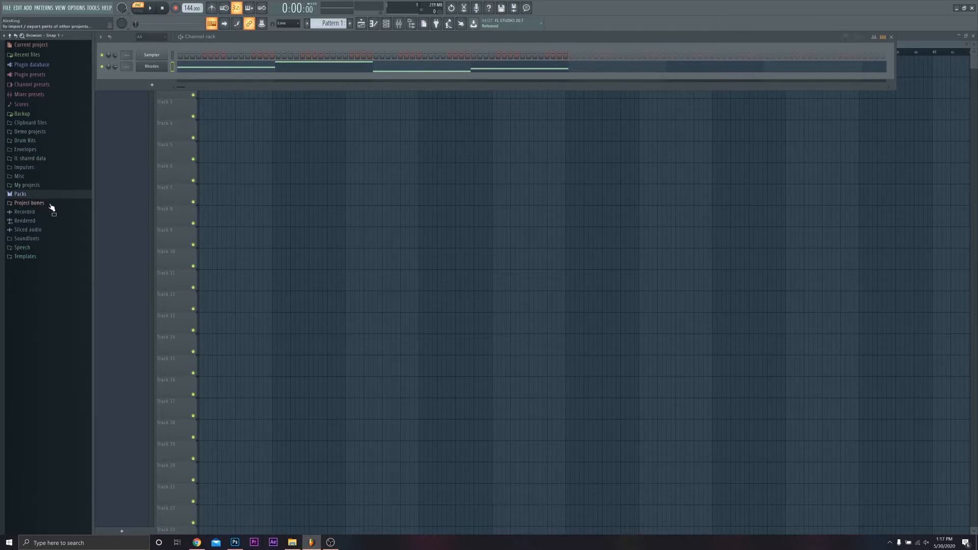
pyautogui.click(20, 194)
pyautogui.click(36, 230)
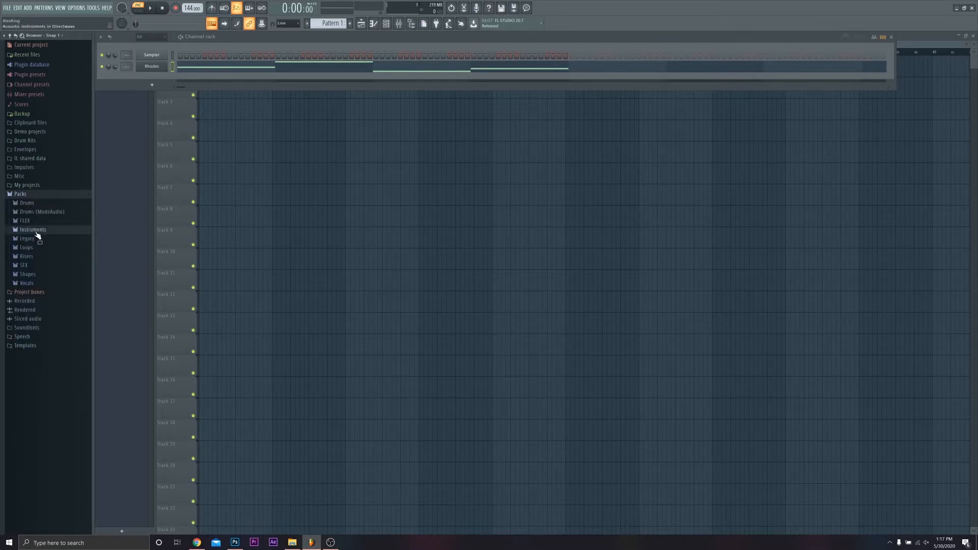
pyautogui.click(32, 230)
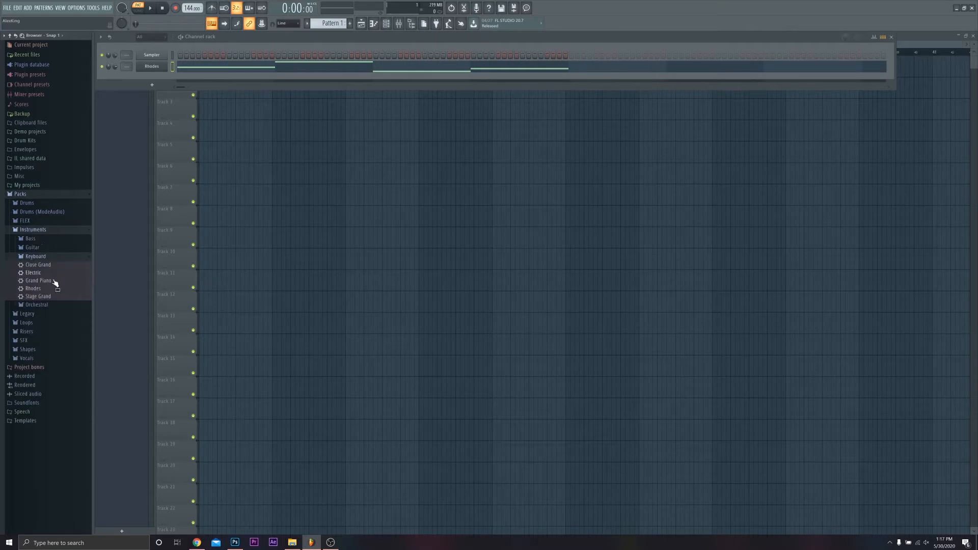
pyautogui.moveTo(35, 289); pyautogui.dragTo(154, 78)
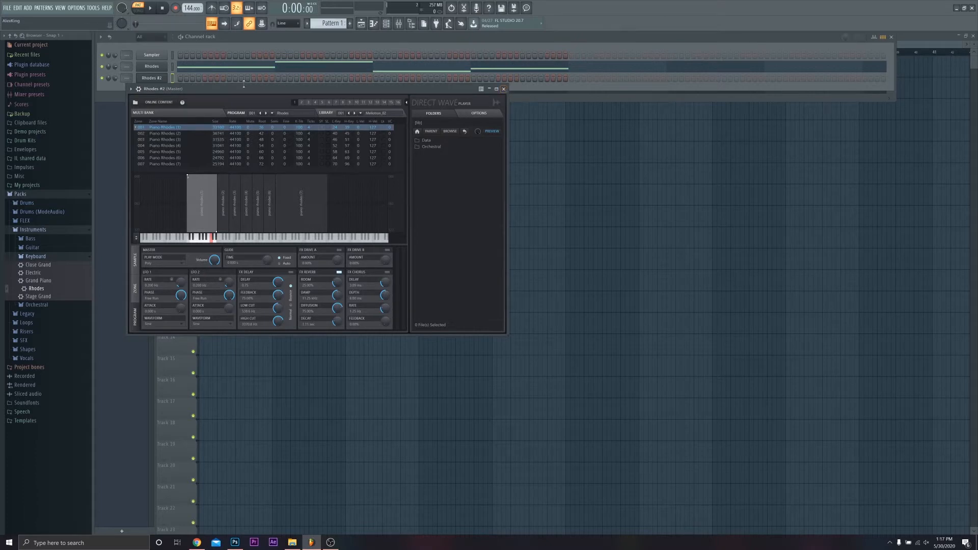
# Close the new instrument's plugin window and delete the duplicate Rhodes #2 channel.
pyautogui.click(503, 89)
pyautogui.rightClick(160, 78)
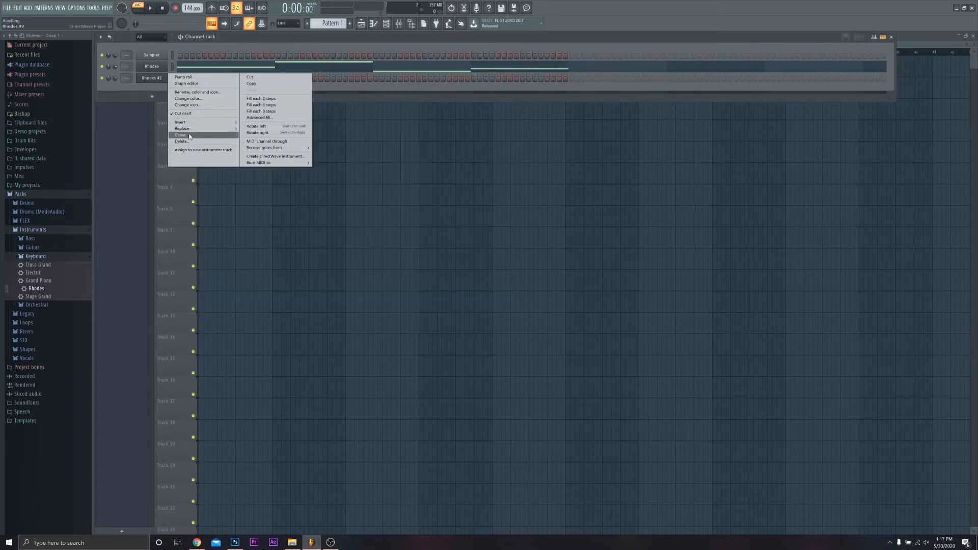
pyautogui.click(196, 142)
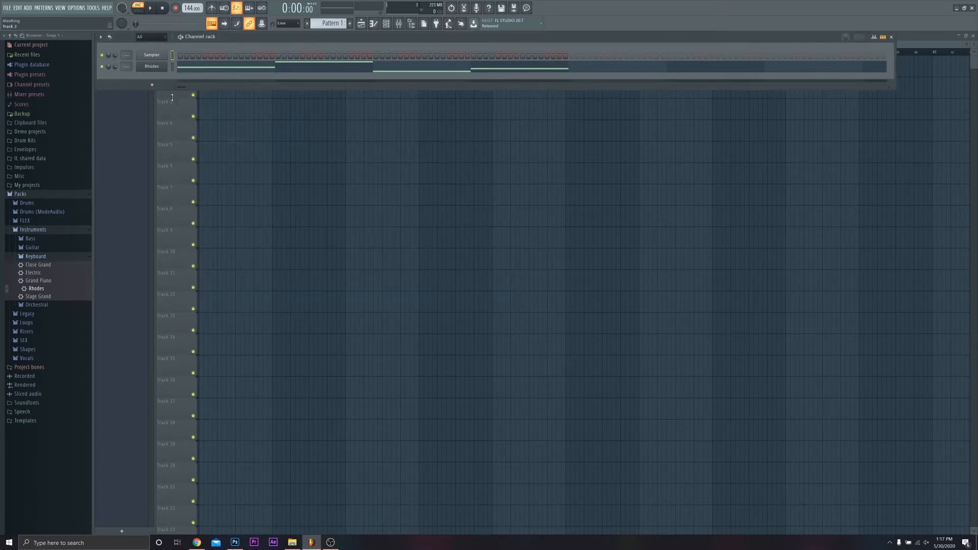
# Open the Rhodes channel's piano roll and set its scale highlighting to G Major.
pyautogui.click(174, 68)
pyautogui.click(334, 542)
pyautogui.click(235, 68)
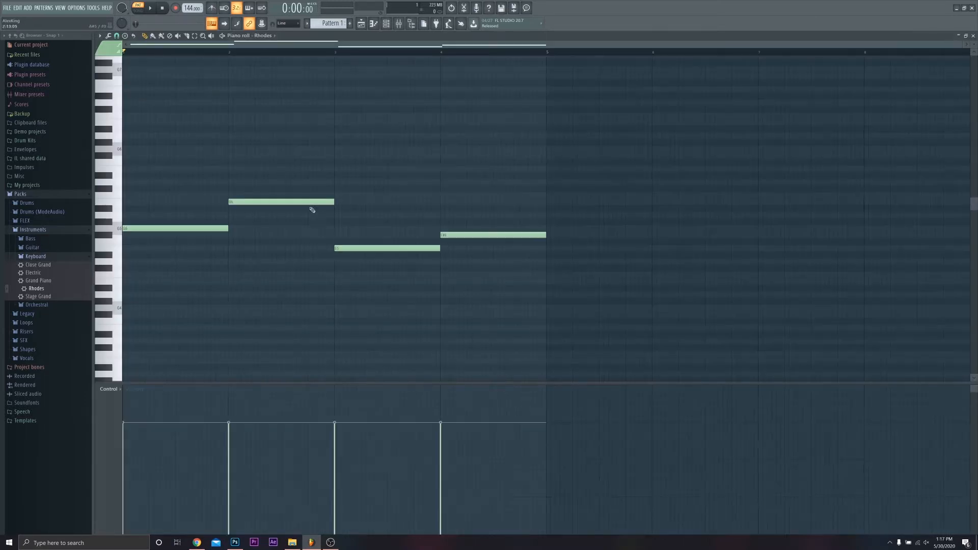
pyautogui.click(99, 36)
pyautogui.moveTo(125, 80)
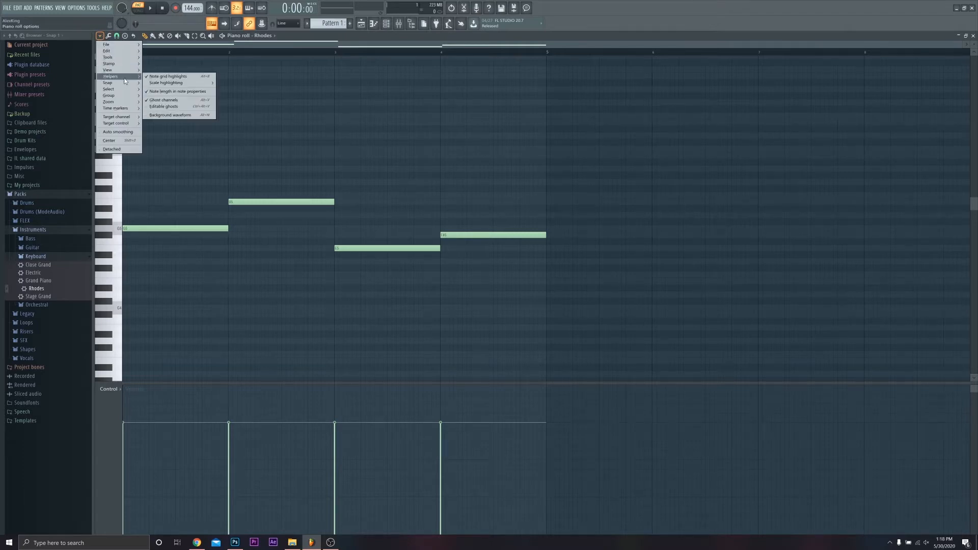
pyautogui.moveTo(174, 85)
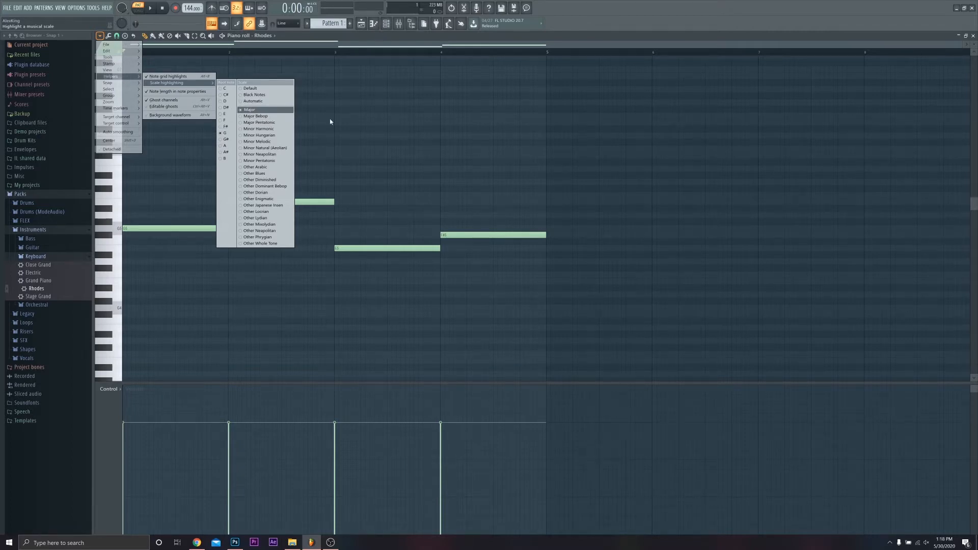
pyautogui.click(293, 111)
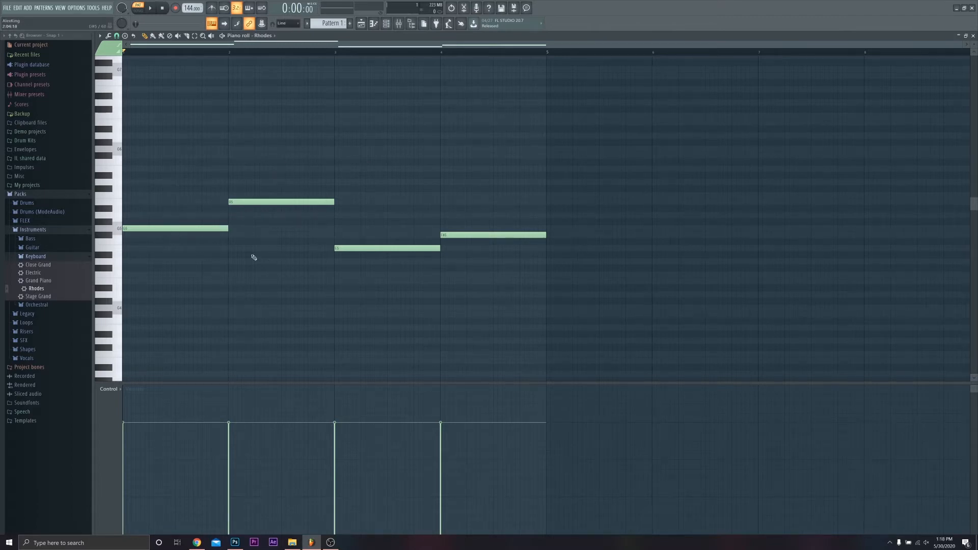
# Audition the existing root notes and stack full-bar B5 and D6 notes above the G5 in bar 1.
pyautogui.click(207, 228)
pyautogui.click(380, 248)
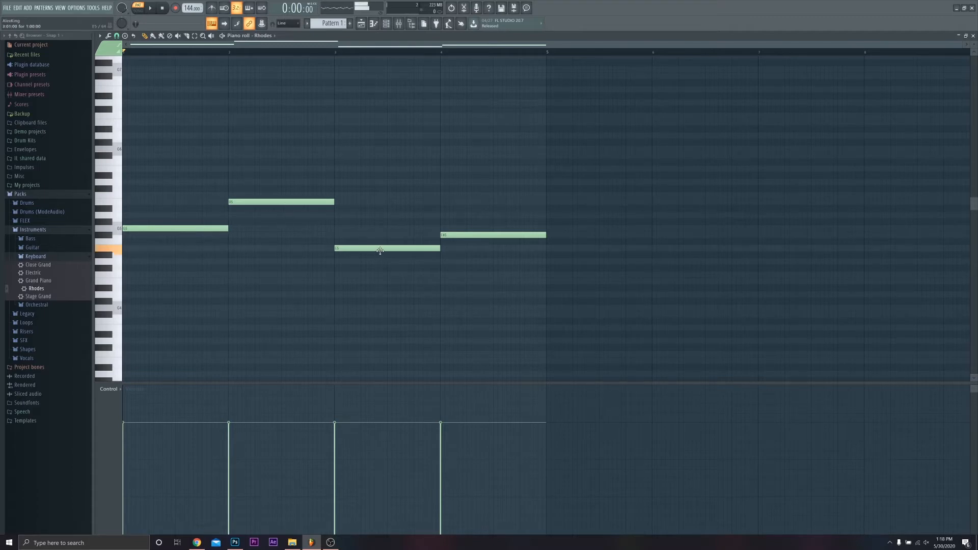
pyautogui.click(457, 235)
pyautogui.moveTo(176, 203); pyautogui.dragTo(121, 202)
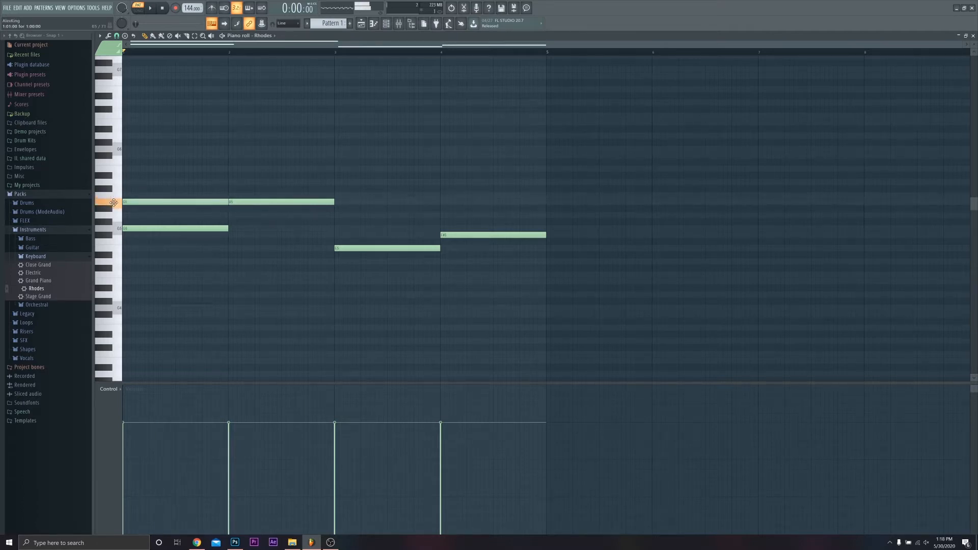
pyautogui.rightClick(157, 203)
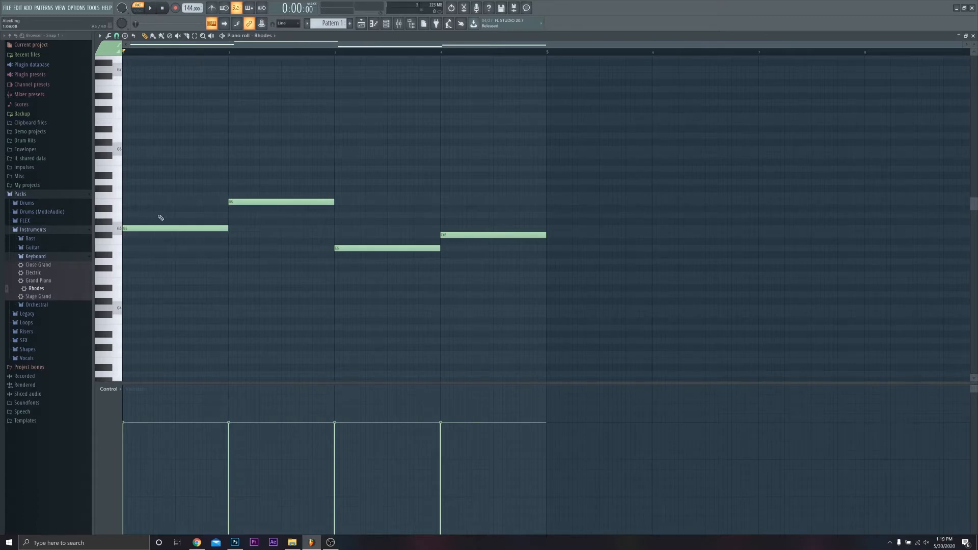
pyautogui.click(146, 202)
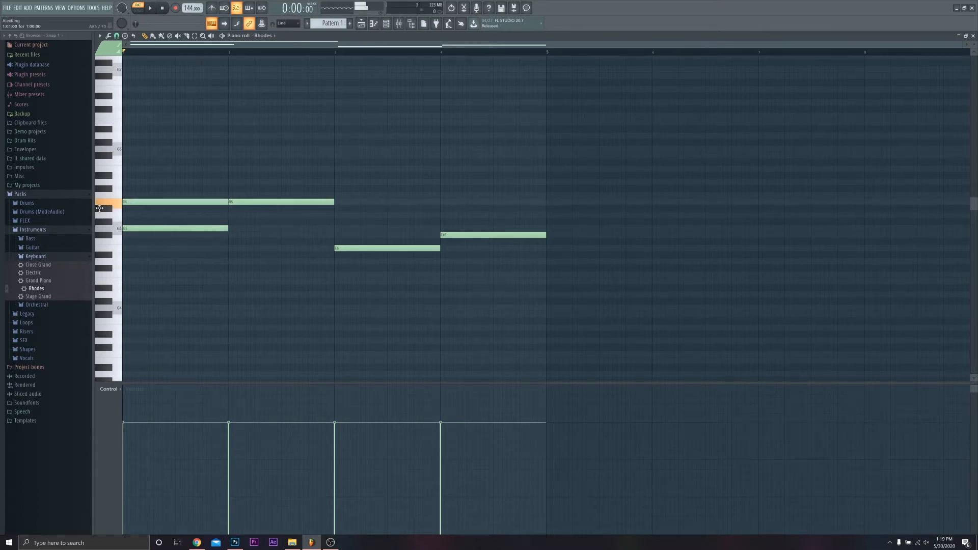
pyautogui.moveTo(151, 175); pyautogui.dragTo(147, 182)
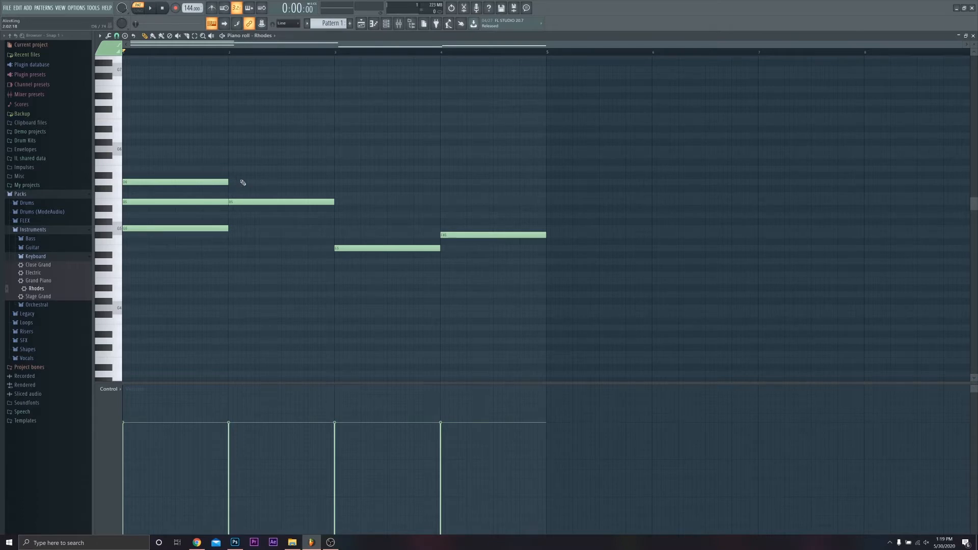
# Stack full-bar D6 and F#6 notes above the B5 in bar 2, and G5 and B5 above the E5 in bar 3.
pyautogui.moveTo(245, 184); pyautogui.dragTo(231, 182)
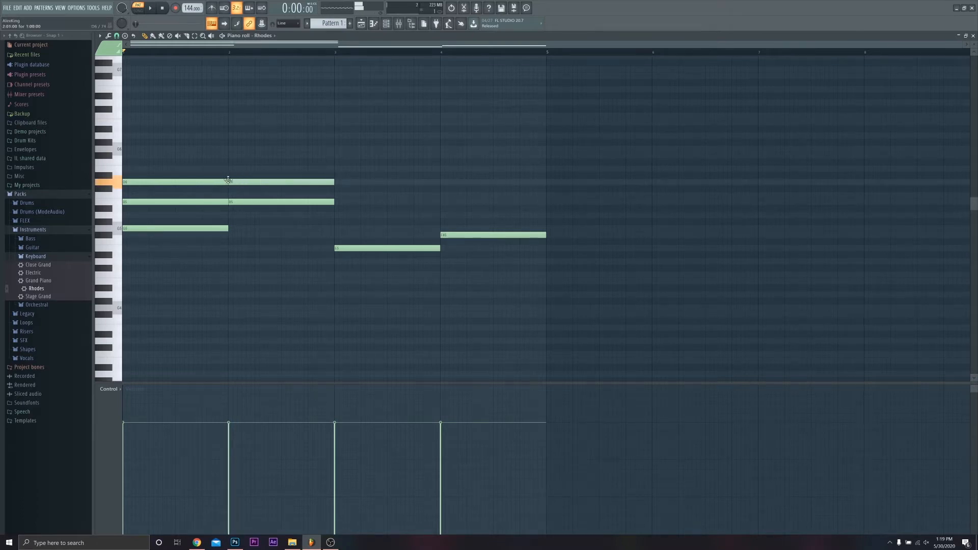
pyautogui.click(227, 156)
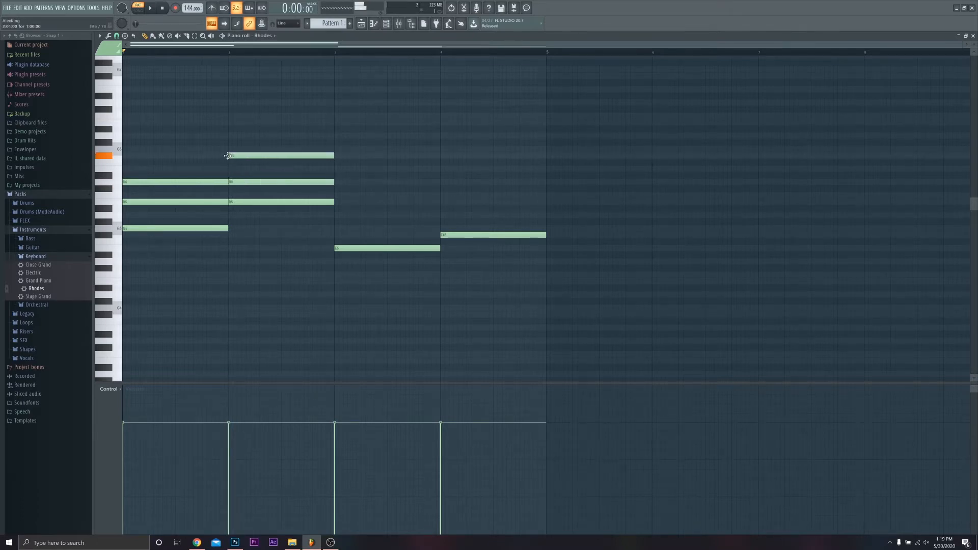
pyautogui.click(338, 228)
pyautogui.click(337, 202)
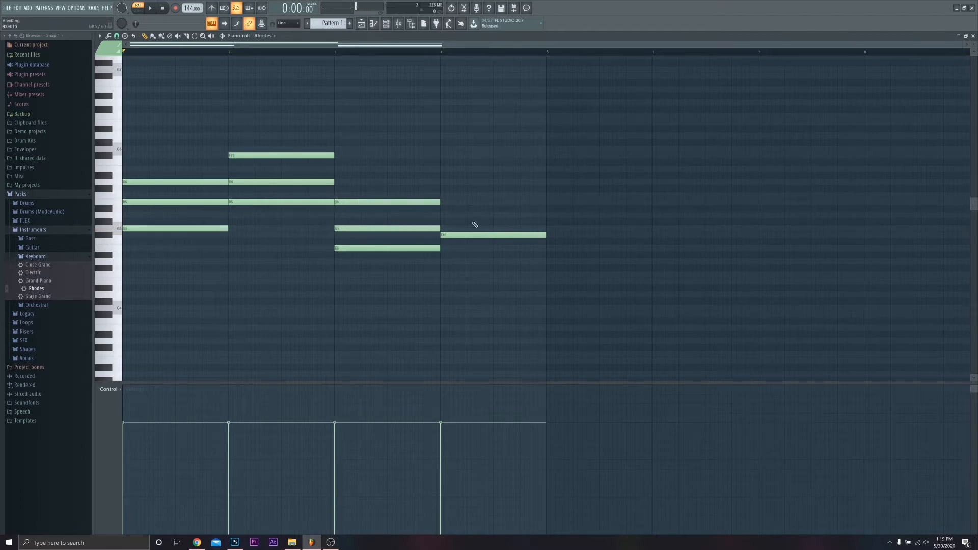
# Add full-bar A5 and C6 notes above the F#5 in bar 4 and play the chord progression.
pyautogui.click(443, 215)
pyautogui.click(444, 196)
pyautogui.press('space')
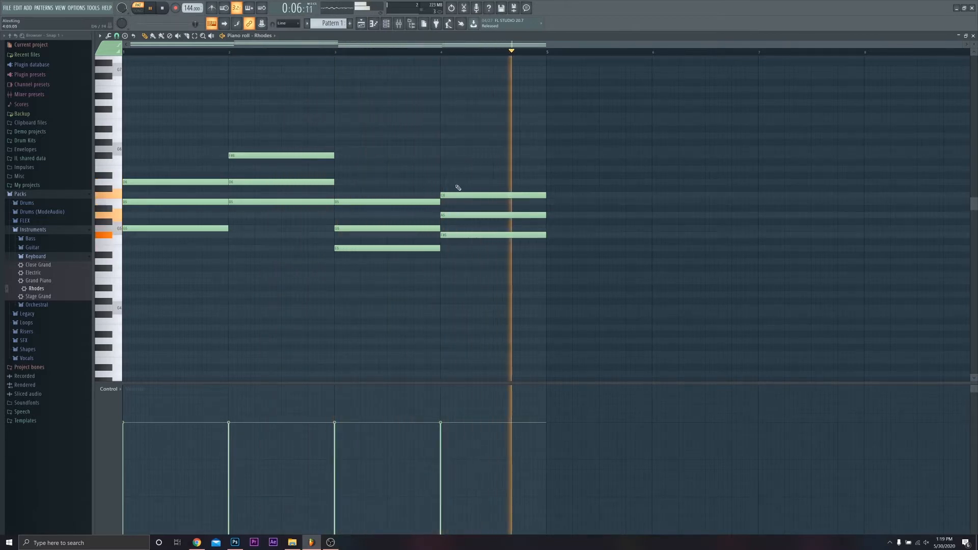
pyautogui.press('space')
# Raise the top note of the bar 4 chord to D6 and lower bar 2's F#6 by one octave to F#5.
pyautogui.click(466, 215)
pyautogui.moveTo(458, 195); pyautogui.dragTo(458, 181)
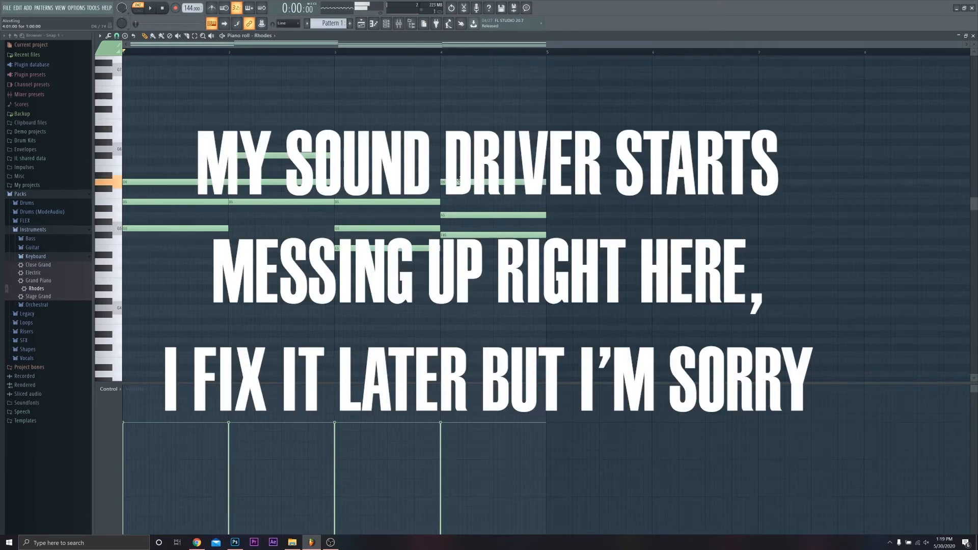
pyautogui.click(440, 52)
pyautogui.press('space')
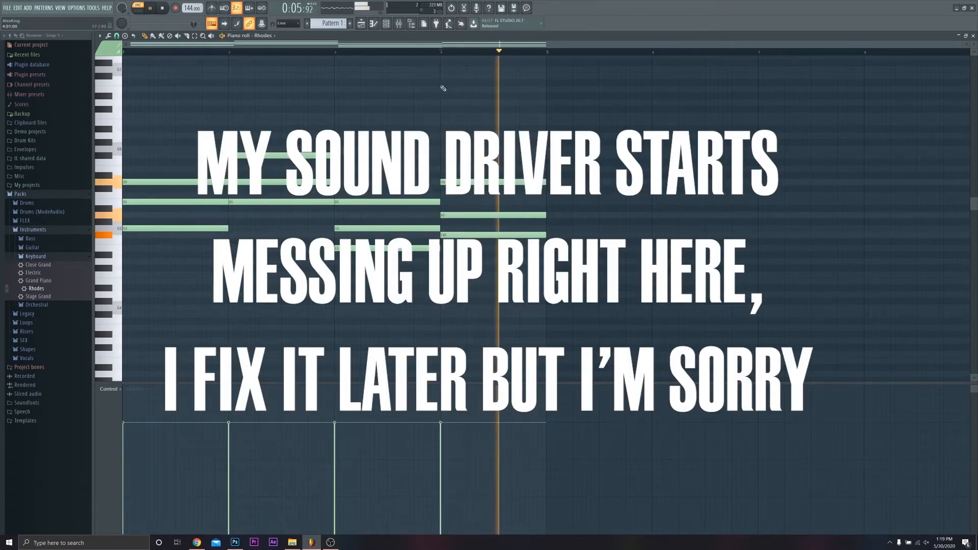
pyautogui.press('space')
pyautogui.click(284, 157)
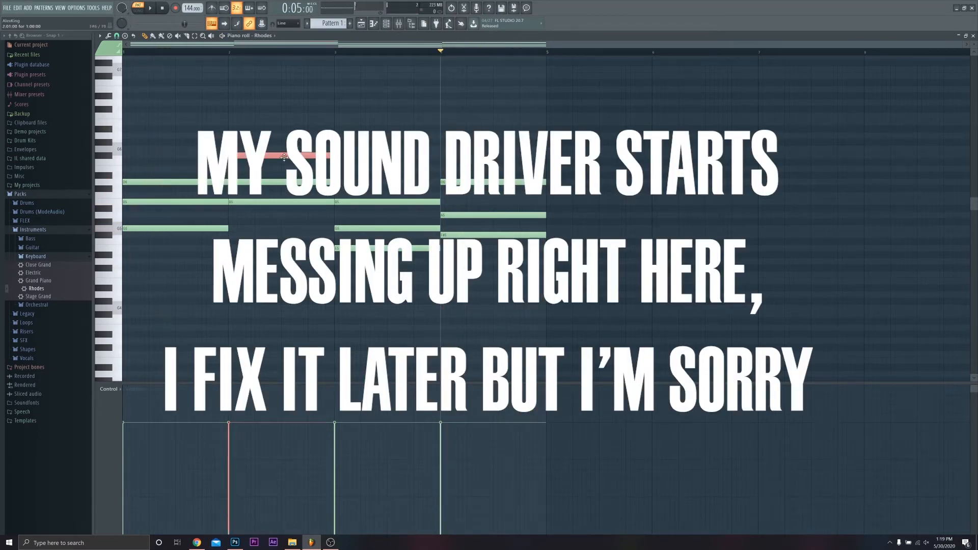
pyautogui.moveTo(284, 157); pyautogui.dragTo(284, 234)
# Try the bar 4 chord with its top note at C6, play it, and return the note to D6.
pyautogui.click(461, 181)
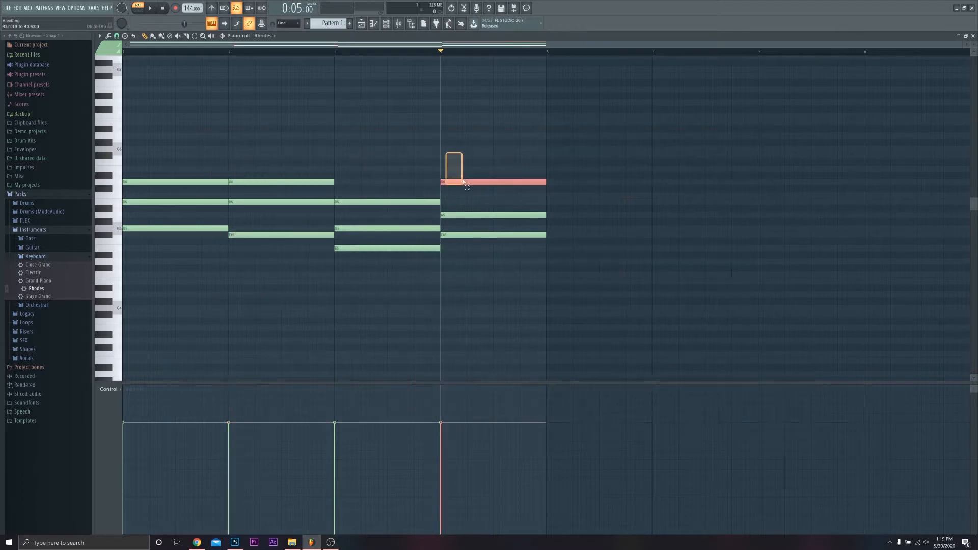
pyautogui.press('Down')
pyautogui.press('Down')
pyautogui.press('space')
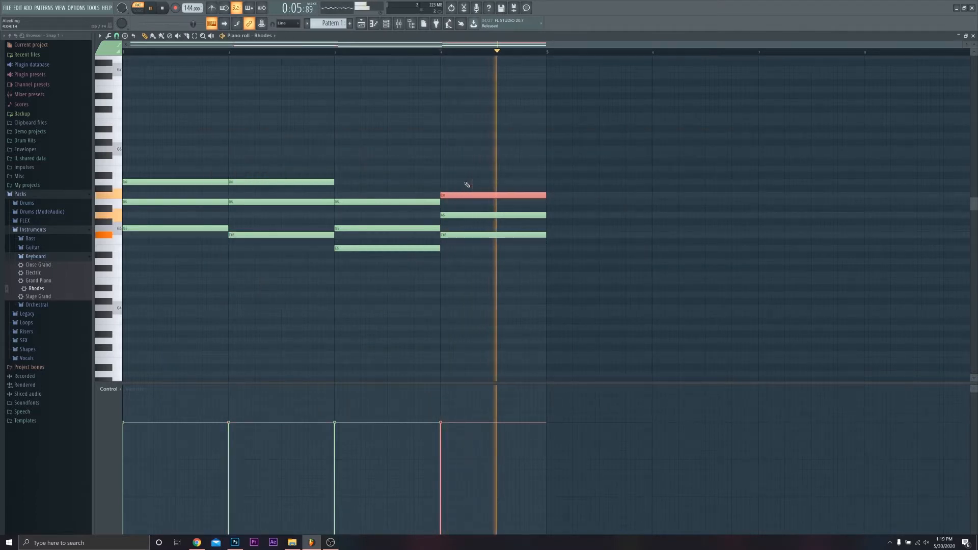
pyautogui.press('space')
pyautogui.press('Up')
pyautogui.press('Up')
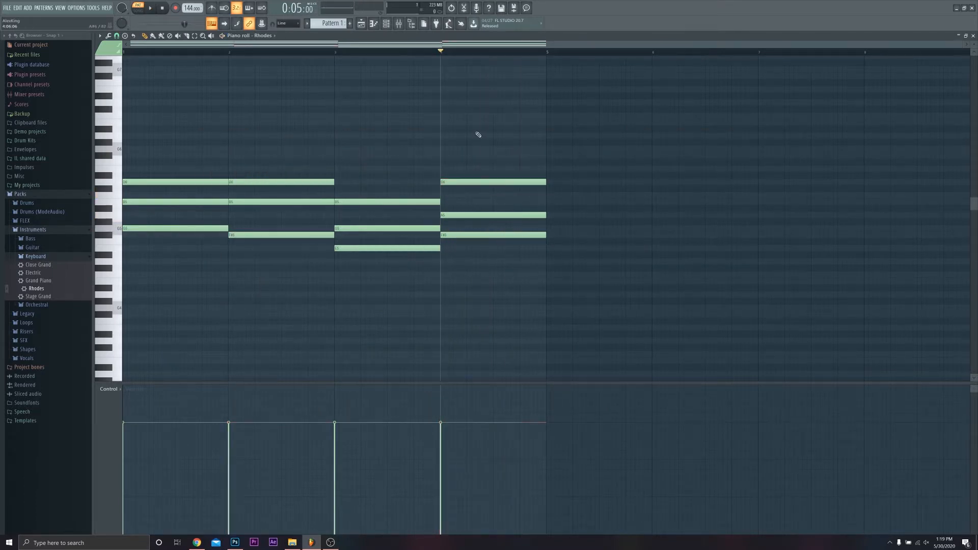
# Play the progression from bar 4 and add a full-bar F#6 melody note above the bar 1 chord.
pyautogui.click(167, 8)
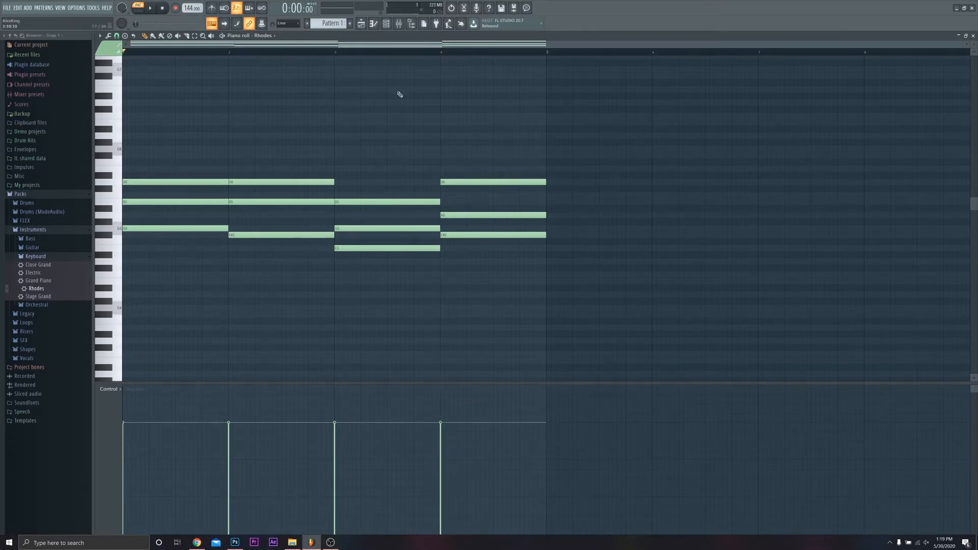
pyautogui.click(442, 53)
pyautogui.press('space')
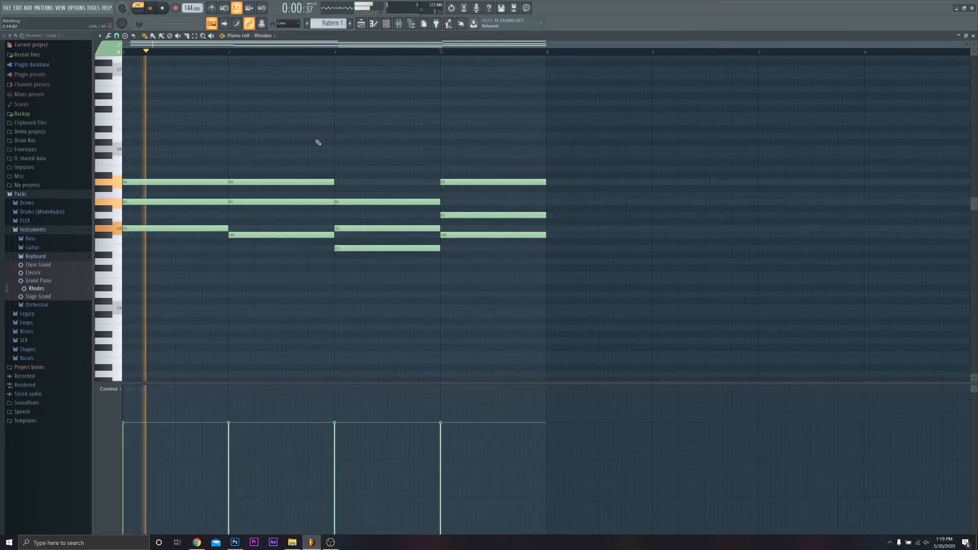
pyautogui.press('space')
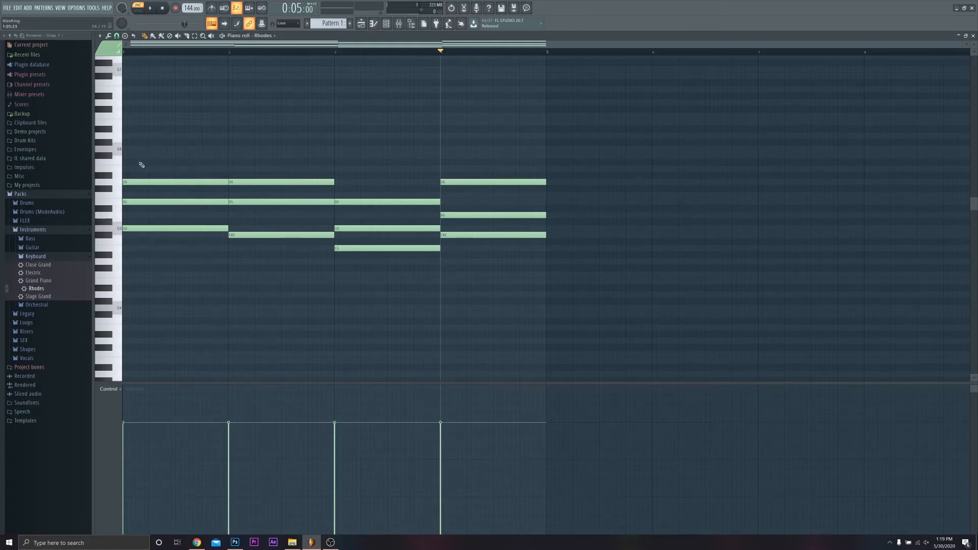
pyautogui.click(154, 157)
pyautogui.press('space')
pyautogui.press('space')
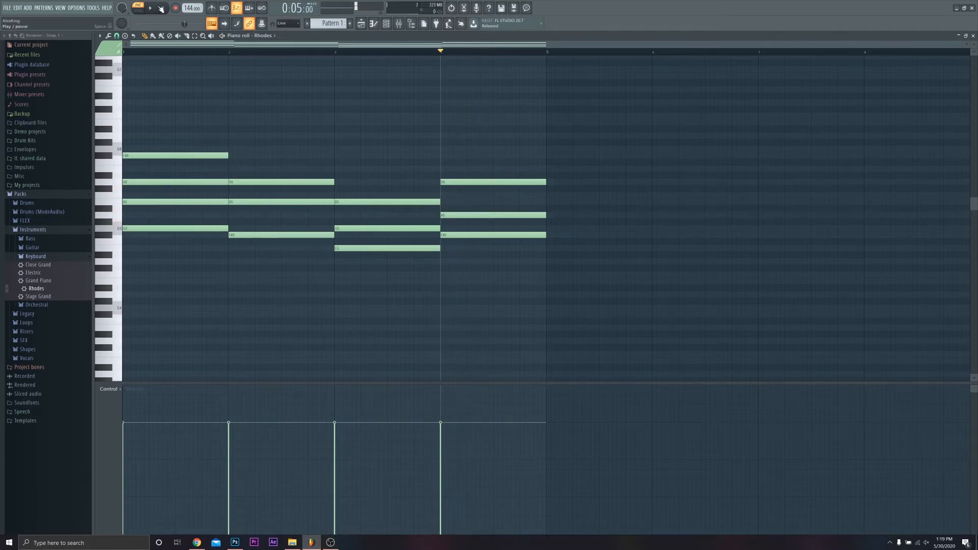
# Play from the start and add half-bar A6 and G6 melody notes in sequence above the bar 2 chord.
pyautogui.click(162, 8)
pyautogui.press('space')
pyautogui.click(230, 135)
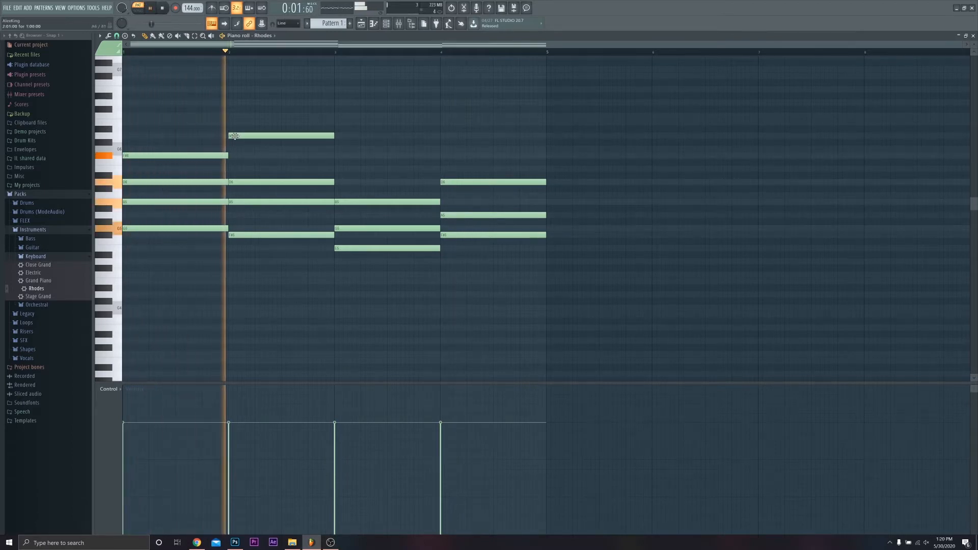
pyautogui.press('space')
pyautogui.moveTo(334, 137); pyautogui.dragTo(281, 136)
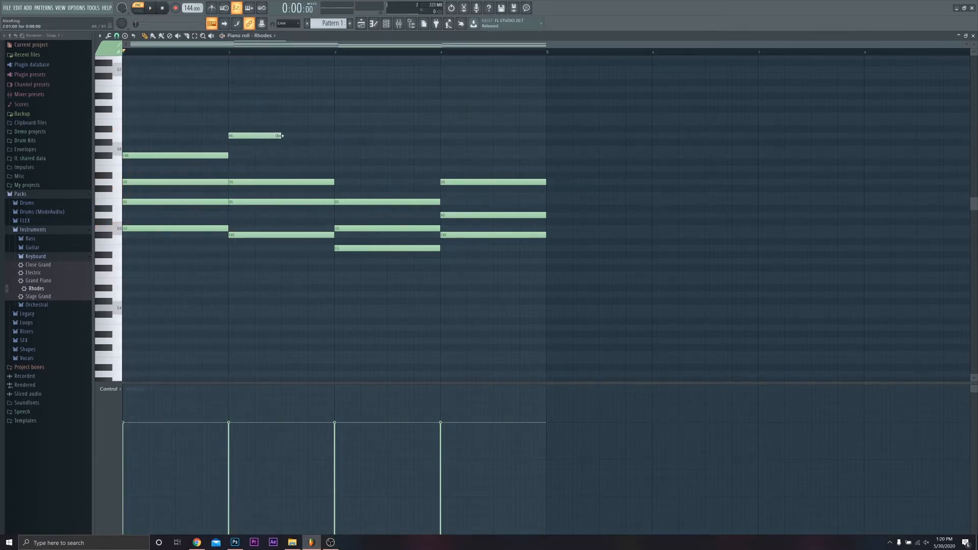
pyautogui.click(283, 149)
# Add a full-bar F#6 melody note above the bar 3 chord and play the pattern back.
pyautogui.press('space')
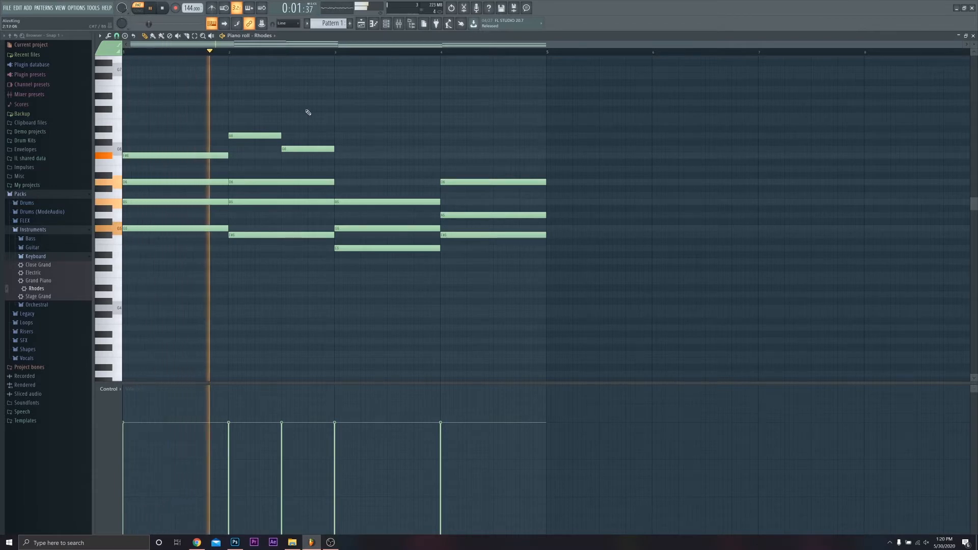
pyautogui.click(340, 155)
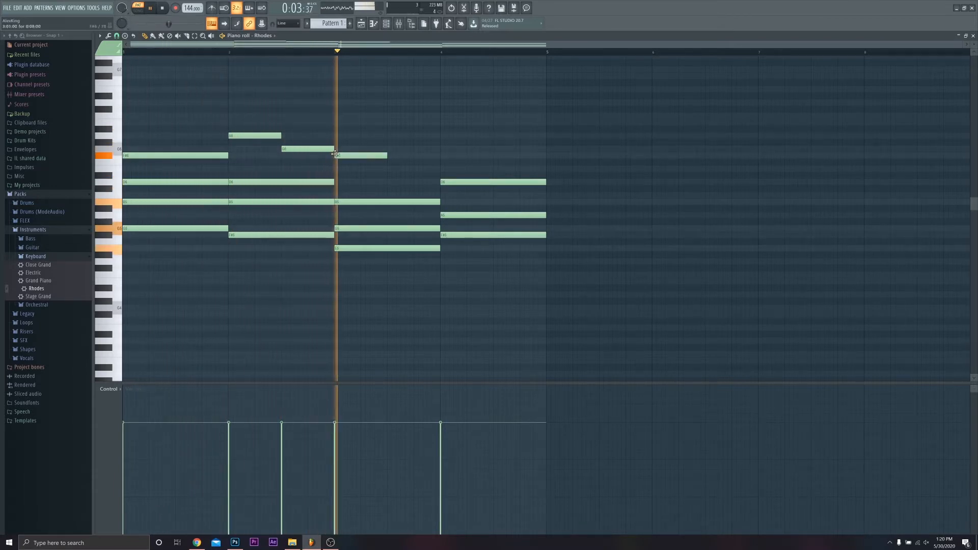
pyautogui.press('space')
pyautogui.press('space')
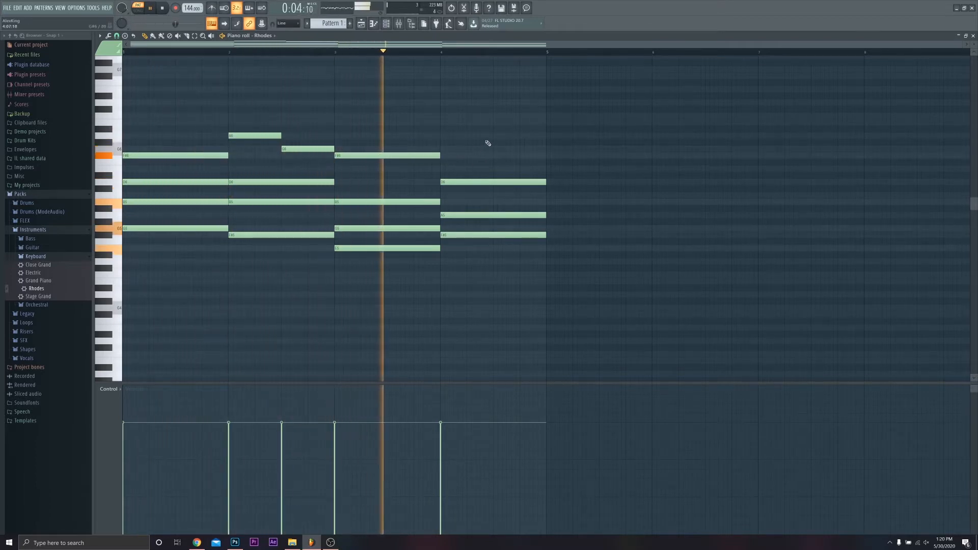
# Add half-bar E6 and F#6 melody notes in sequence above the bar 4 chord and play the progression.
pyautogui.press('space')
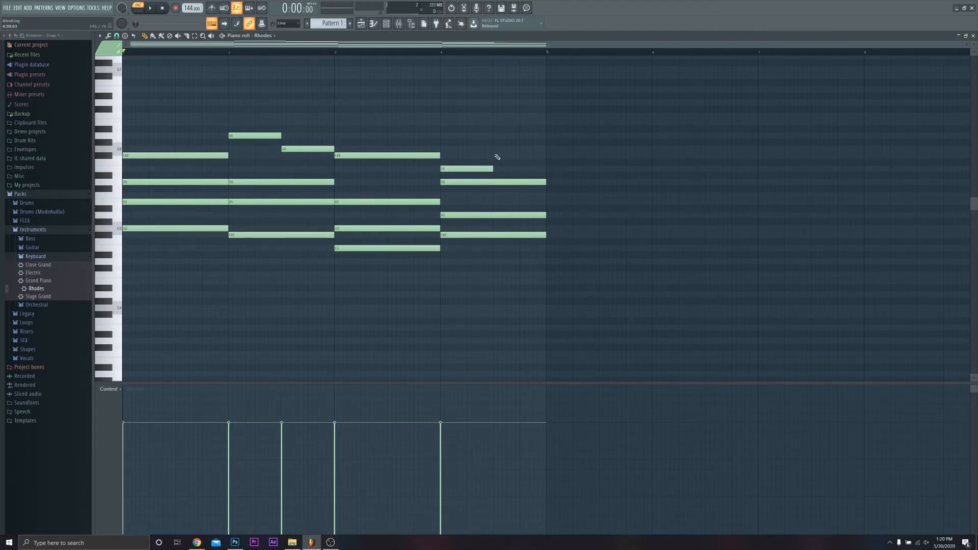
pyautogui.click(446, 49)
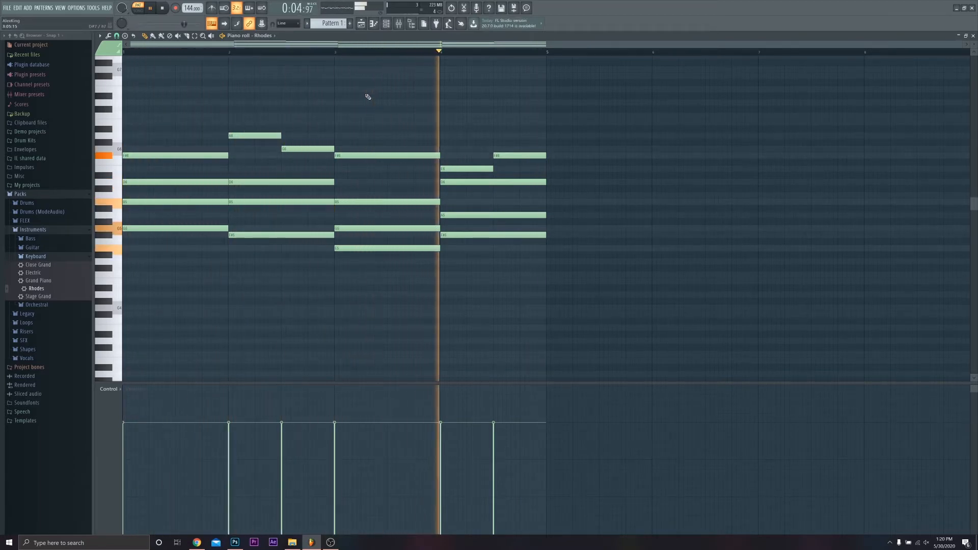
pyautogui.press('space')
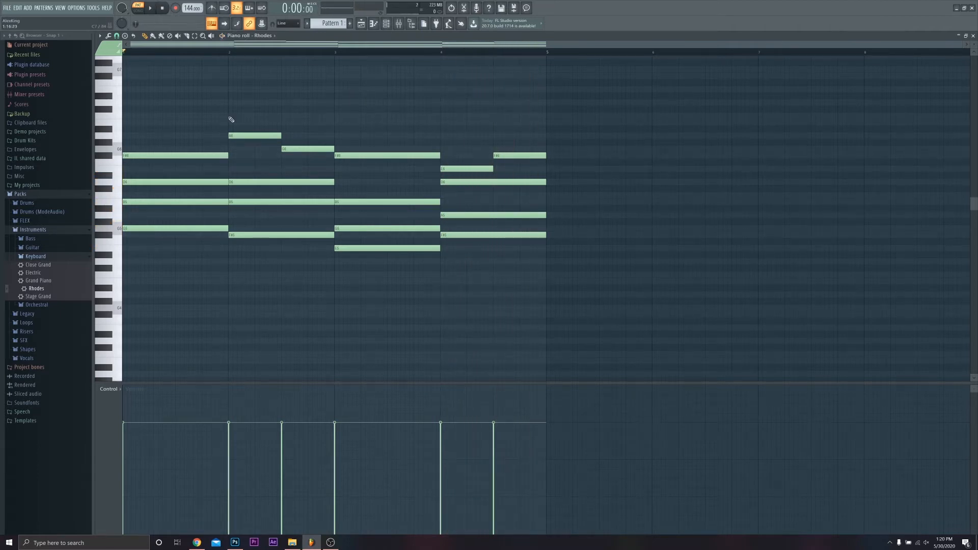
# Transpose the whole progression down eight semitones, play it back, and clear the time selection.
pyautogui.hotkey('ctrl', 'a')
pyautogui.press('Down')
pyautogui.press('Down')
pyautogui.press('Down')
pyautogui.press('Down')
pyautogui.press('Down')
pyautogui.press('Down')
pyautogui.press('Down')
pyautogui.press('Down')
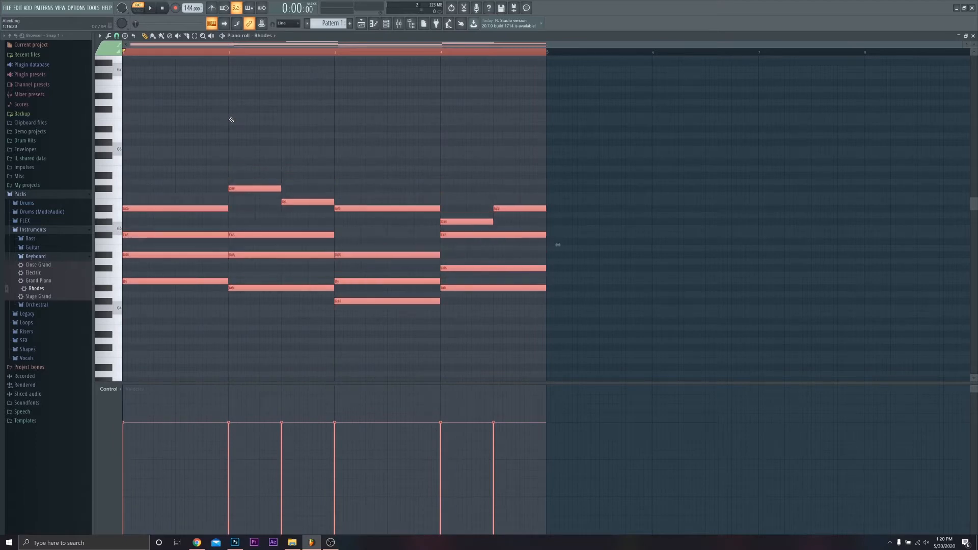
pyautogui.press('space')
pyautogui.click(245, 126)
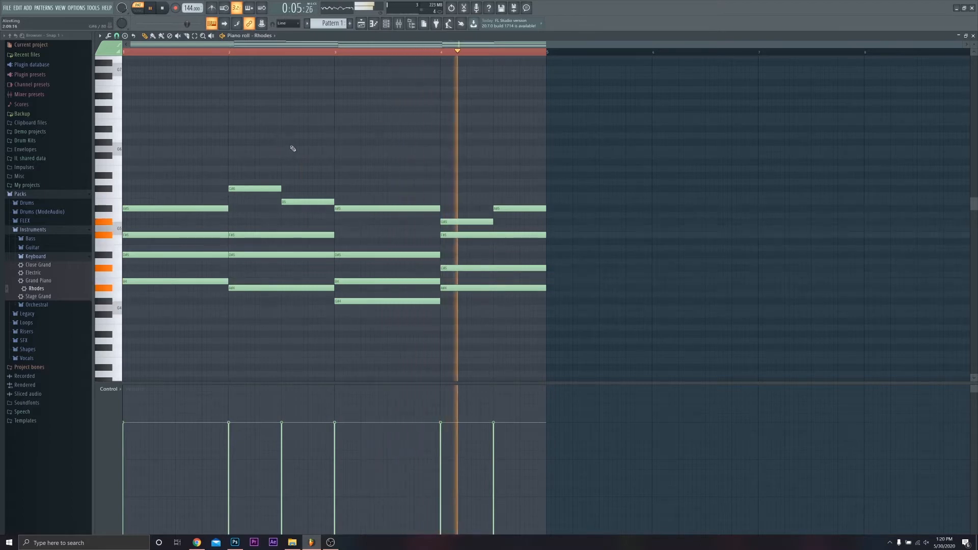
pyautogui.rightClick(253, 53)
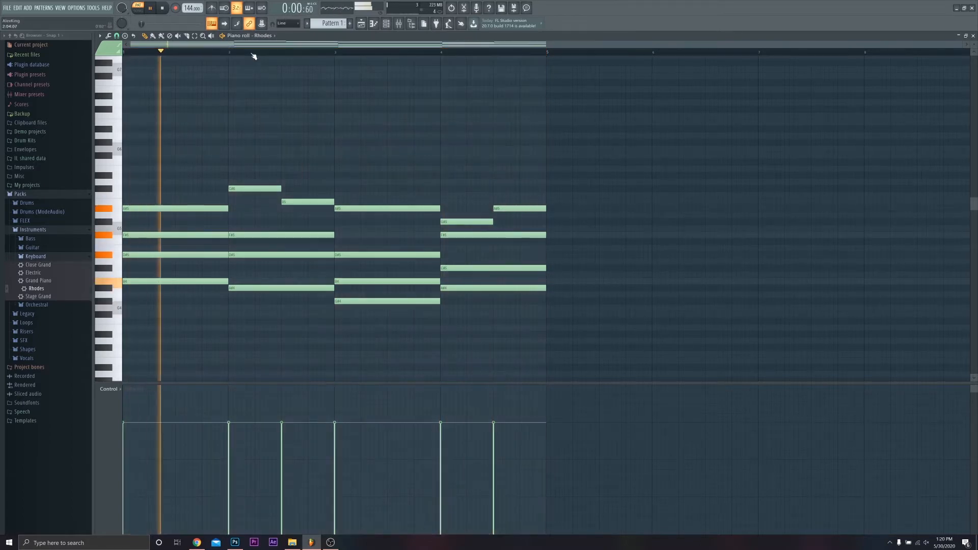
pyautogui.press('space')
# Set the piano roll's scale highlighting to B major and briefly play the pattern.
pyautogui.click(100, 36)
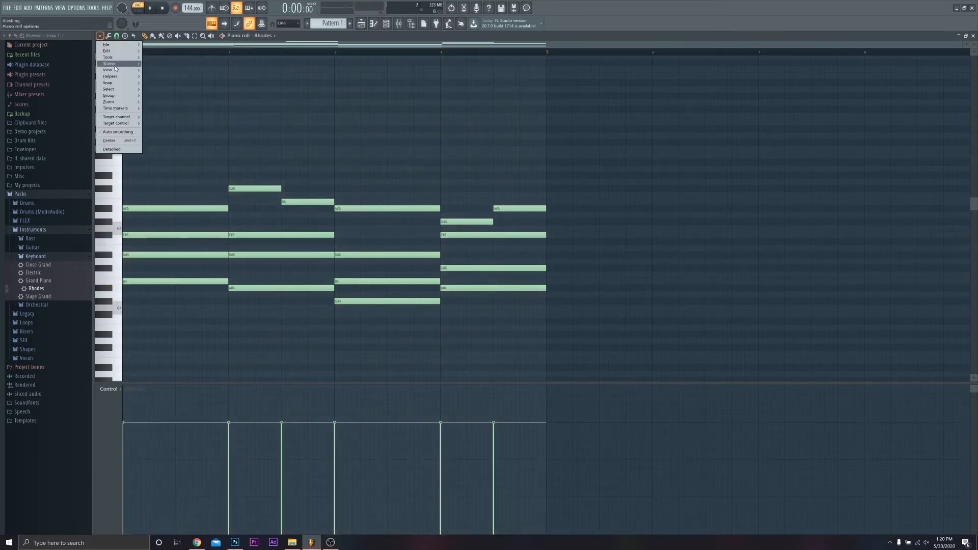
pyautogui.moveTo(119, 76)
pyautogui.moveTo(157, 83)
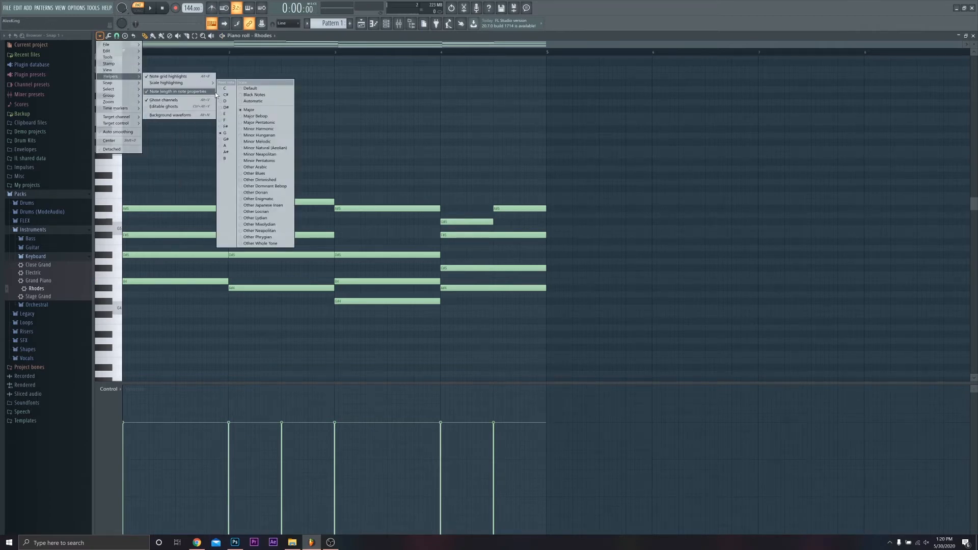
pyautogui.click(229, 159)
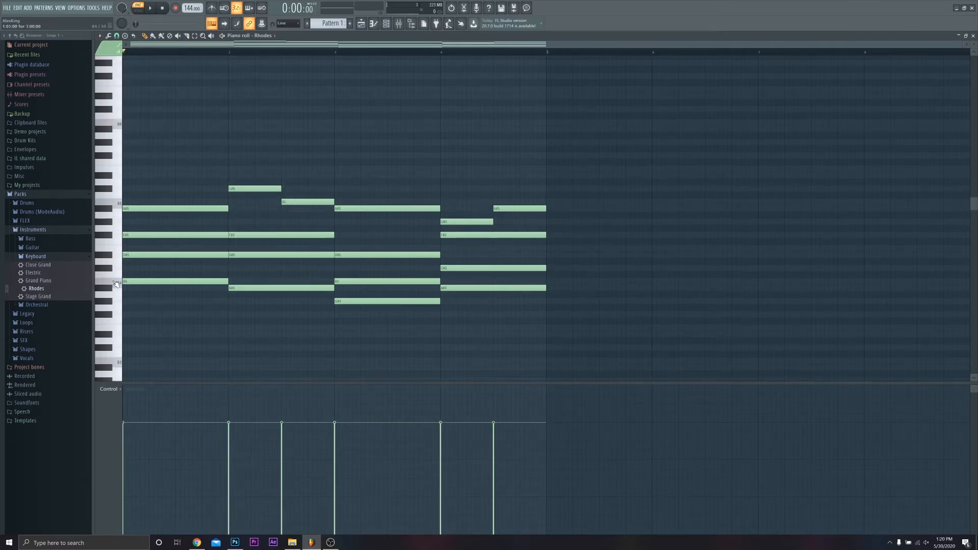
pyautogui.press('space')
pyautogui.press('space')
# Add a one-beat D#6 melody note on the last beat of bar 1 and audition it.
pyautogui.click(152, 155)
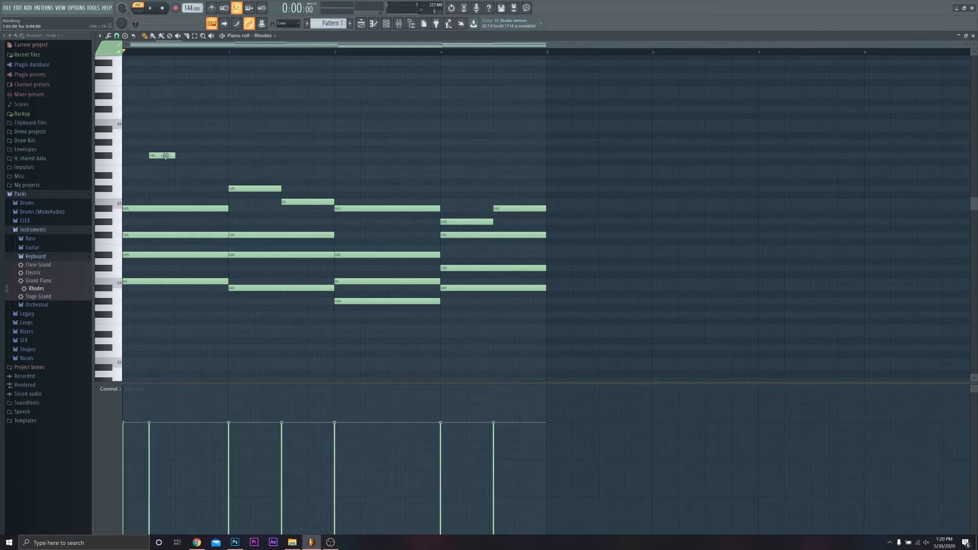
pyautogui.moveTo(166, 155); pyautogui.dragTo(217, 164)
pyautogui.press('space')
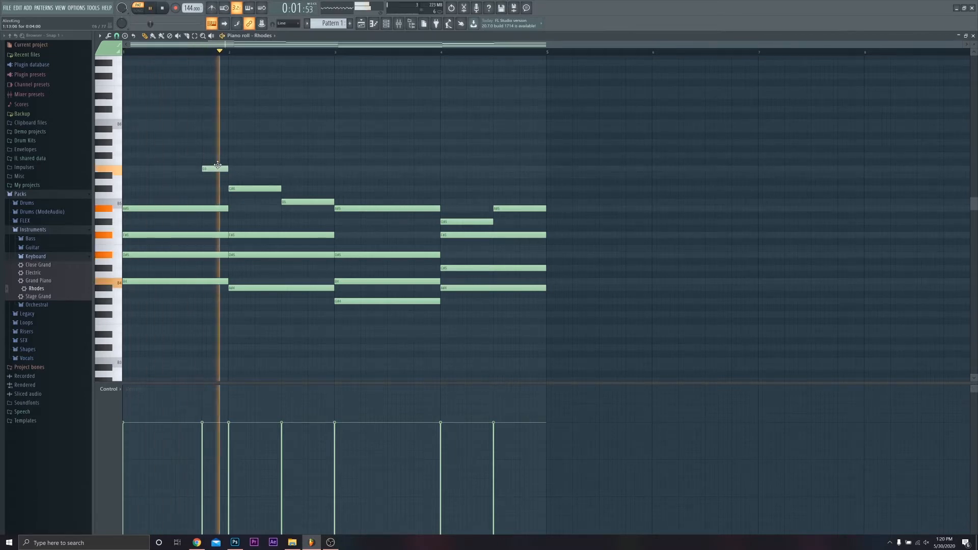
pyautogui.press('space')
pyautogui.press('space')
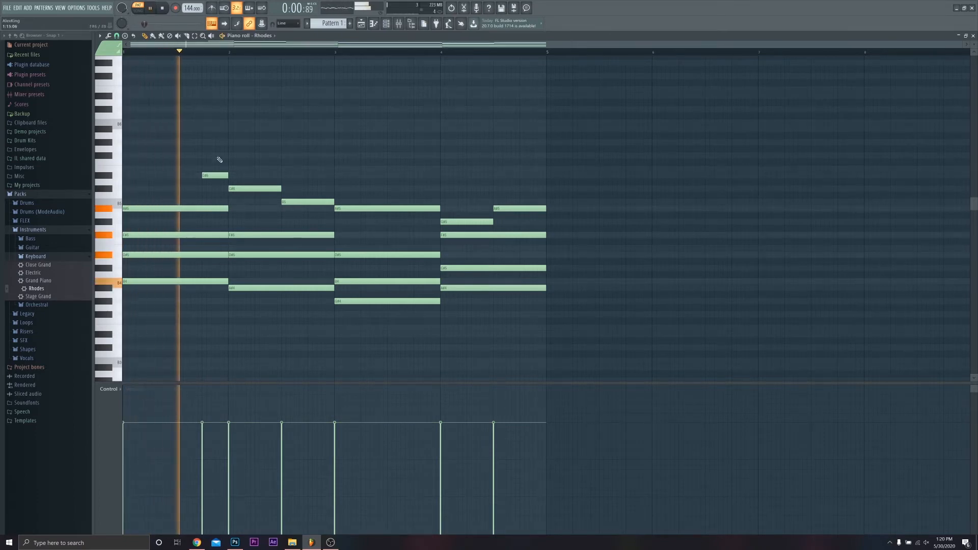
pyautogui.press('space')
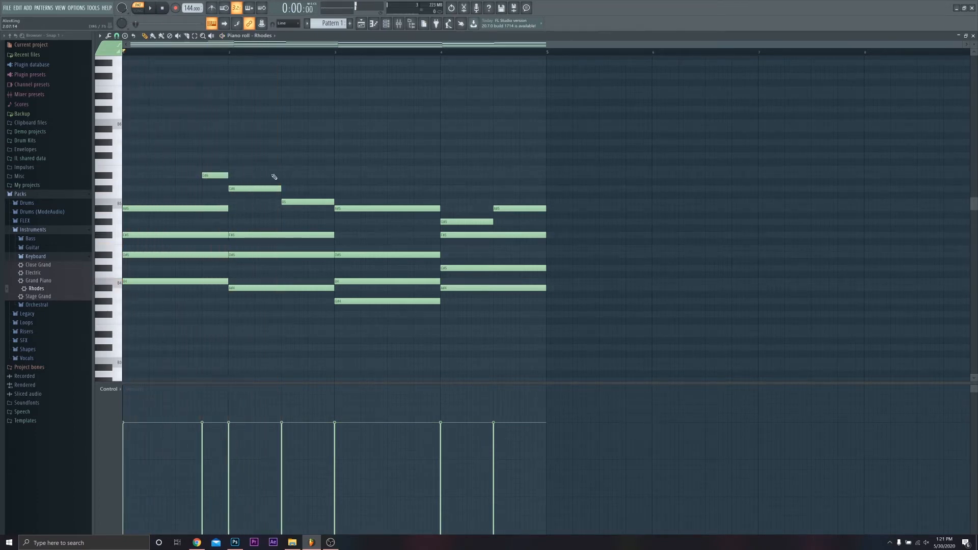
# Try an extra one-beat note in the first half of bar 2 during playback and delete it.
pyautogui.press('space')
pyautogui.click(265, 169)
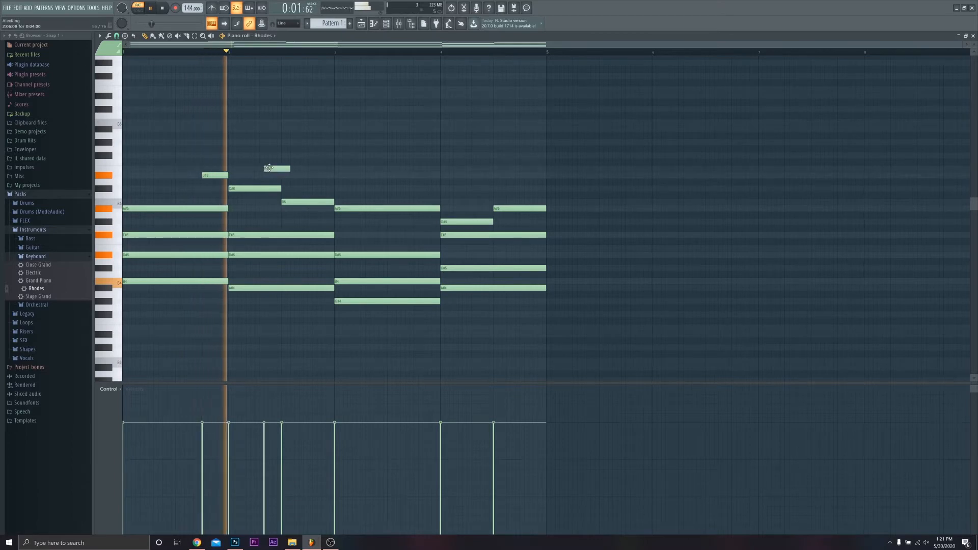
pyautogui.press('space')
pyautogui.press('space')
pyautogui.rightClick(265, 169)
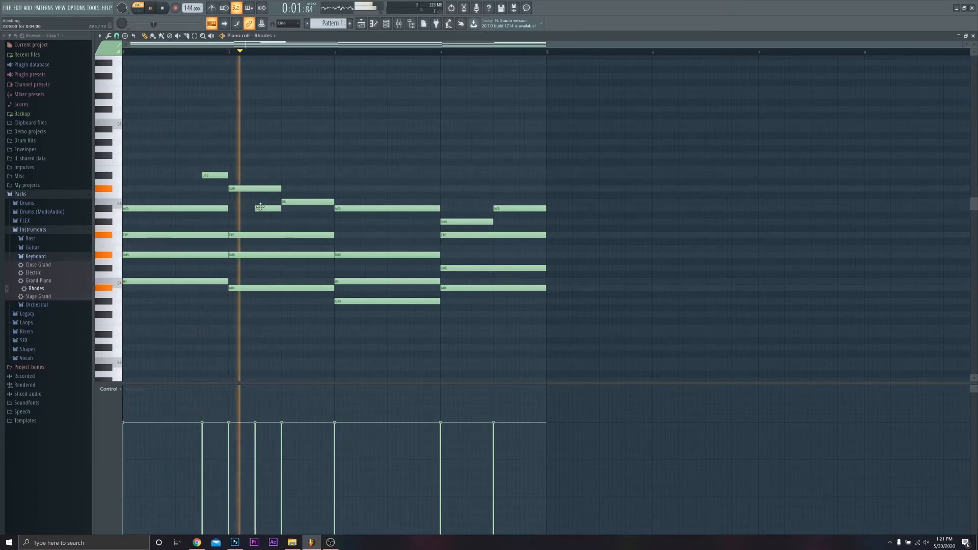
# Add one-beat F#4 notes on the last beat of bars 1 to 3 and a G#4 on bar 4's last beat, and play from bar 4.
pyautogui.click(213, 314)
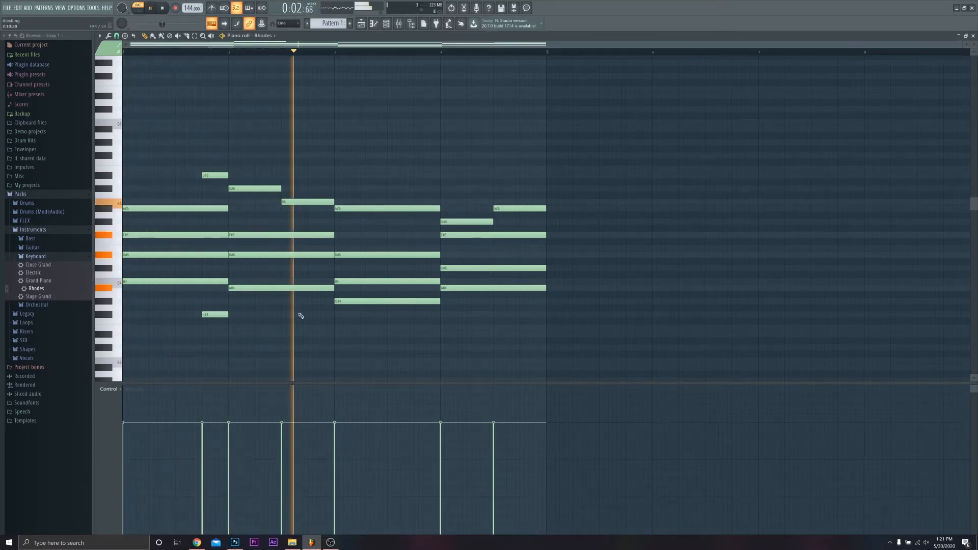
pyautogui.click(316, 314)
pyautogui.click(426, 314)
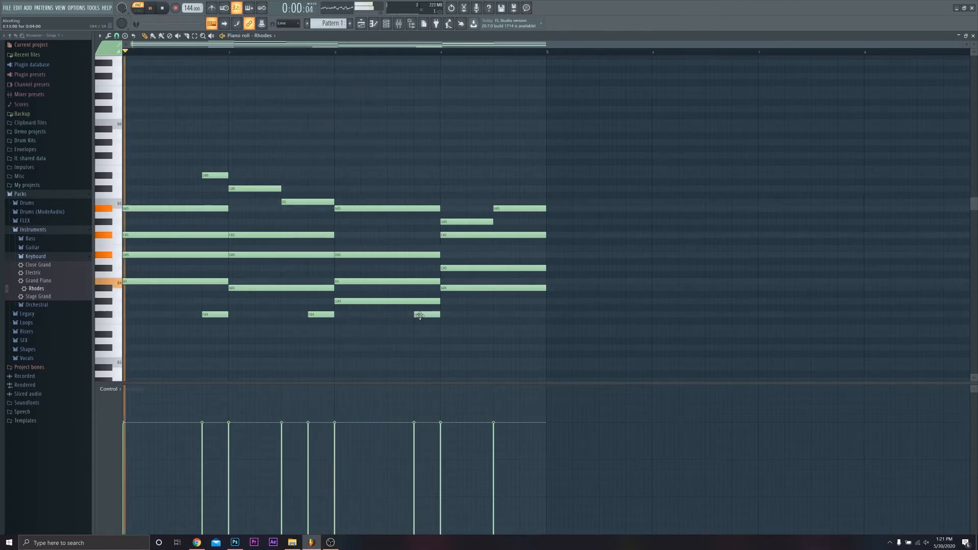
pyautogui.press('space')
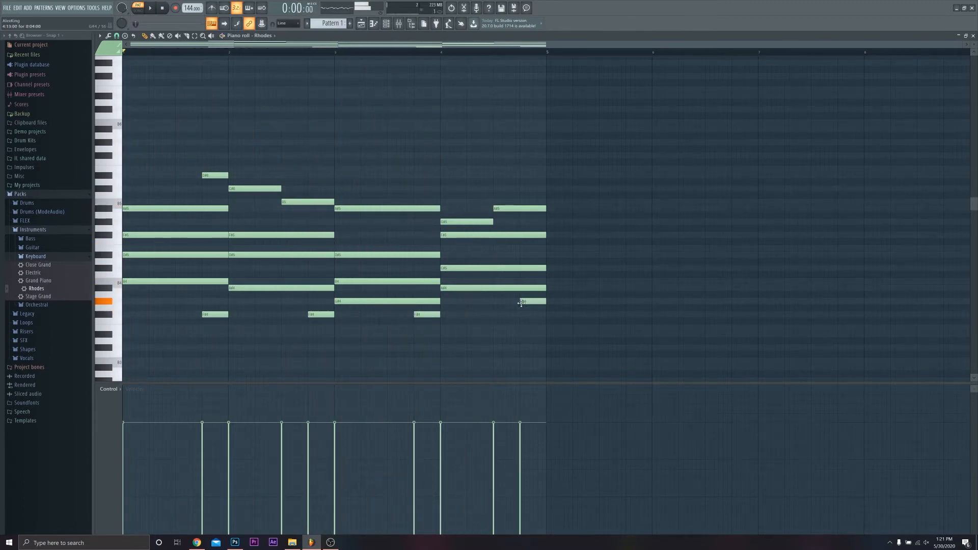
pyautogui.press('space')
pyautogui.click(441, 52)
pyautogui.press('space')
# Add a three-beat F#4 bass note from the start of bar 1 while playing the pattern.
pyautogui.click(135, 315)
pyautogui.press('space')
pyautogui.moveTo(148, 314); pyautogui.dragTo(202, 314)
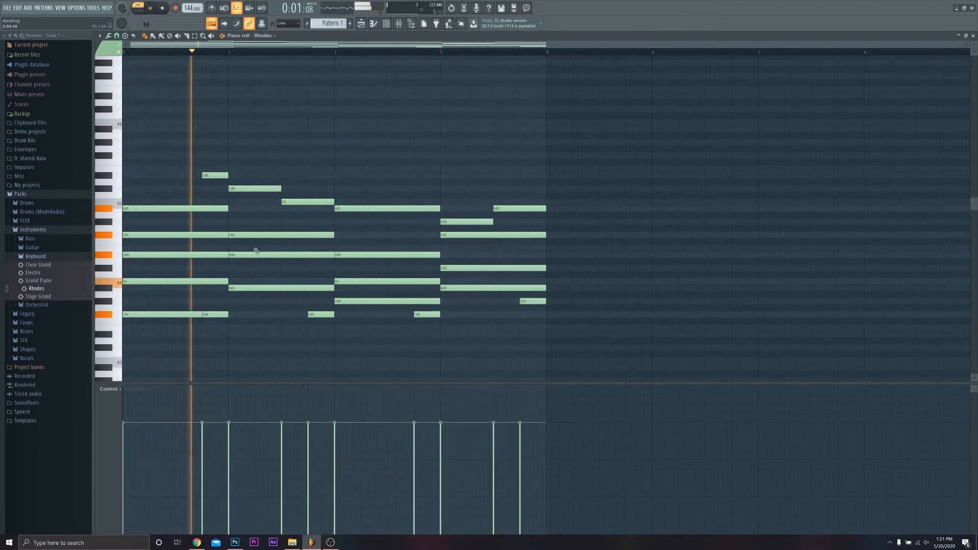
# Try all the notes one octave higher during playback and shift them back down an octave.
pyautogui.hotkey('ctrl', 'a')
pyautogui.hotkey('ctrl', 'Up')
pyautogui.scroll(2, 326, 311)
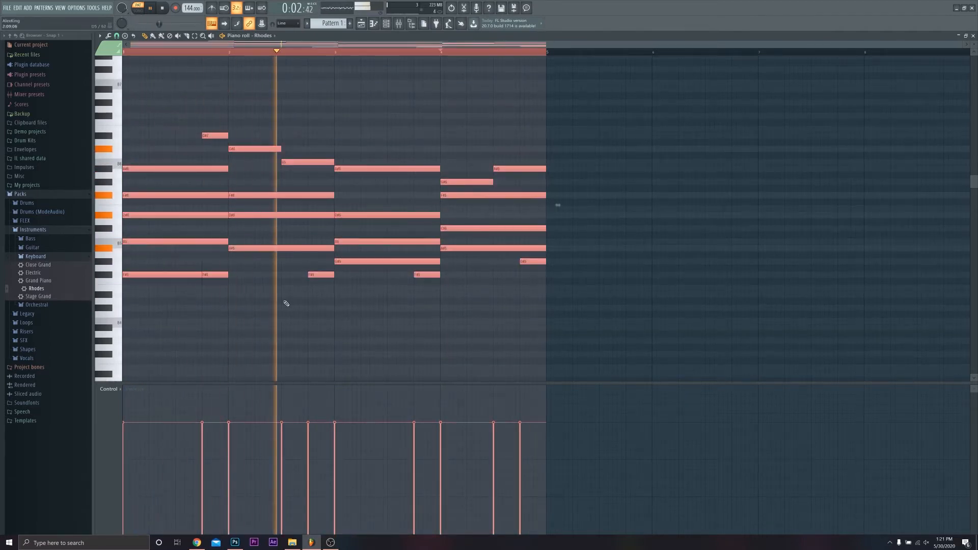
pyautogui.hotkey('ctrl', 'Down')
pyautogui.press('space')
pyautogui.hotkey('ctrl', 'd')
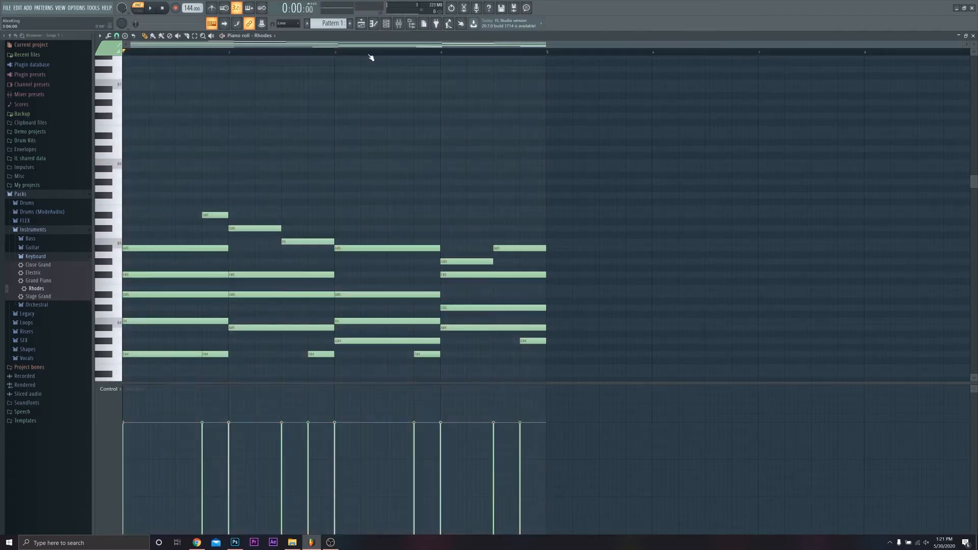
pyautogui.scroll(-2, 188, 168)
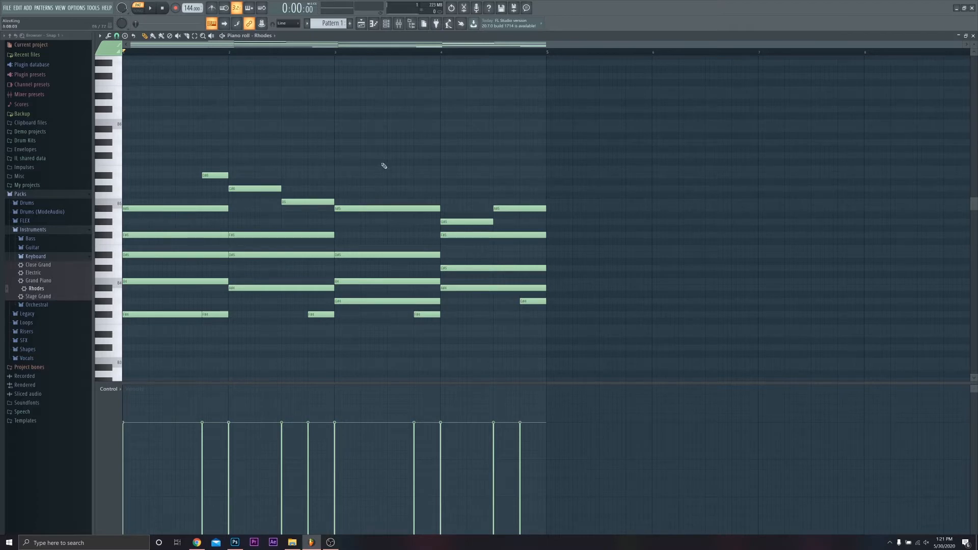
# Strum all the notes with staggered start times and velocities that fall toward the higher chord notes, and play the result.
pyautogui.hotkey('ctrl', 'a')
pyautogui.click(99, 36)
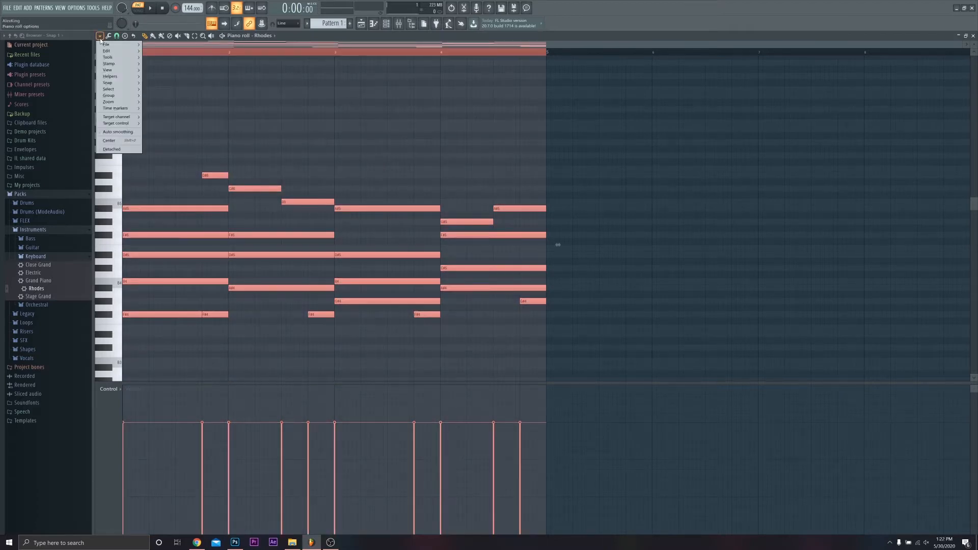
pyautogui.moveTo(113, 58)
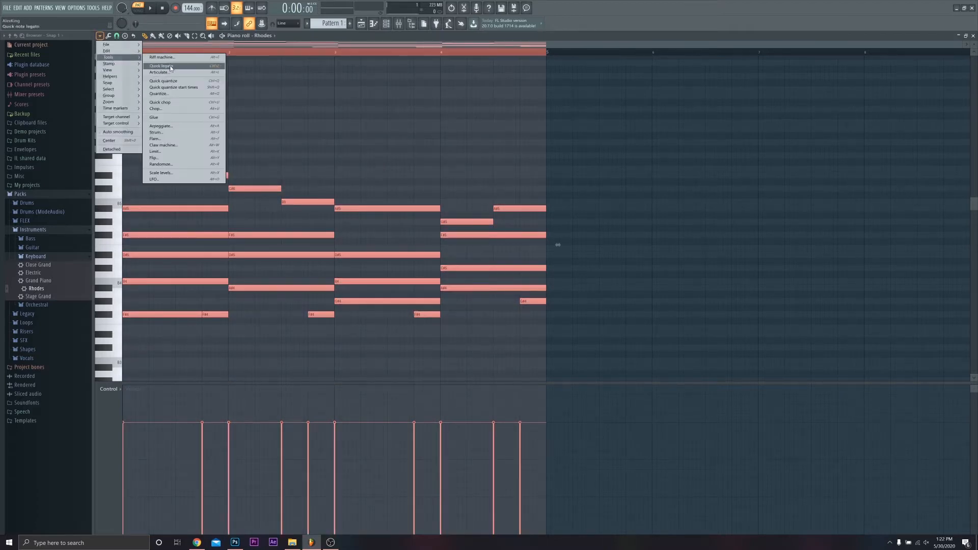
pyautogui.click(194, 132)
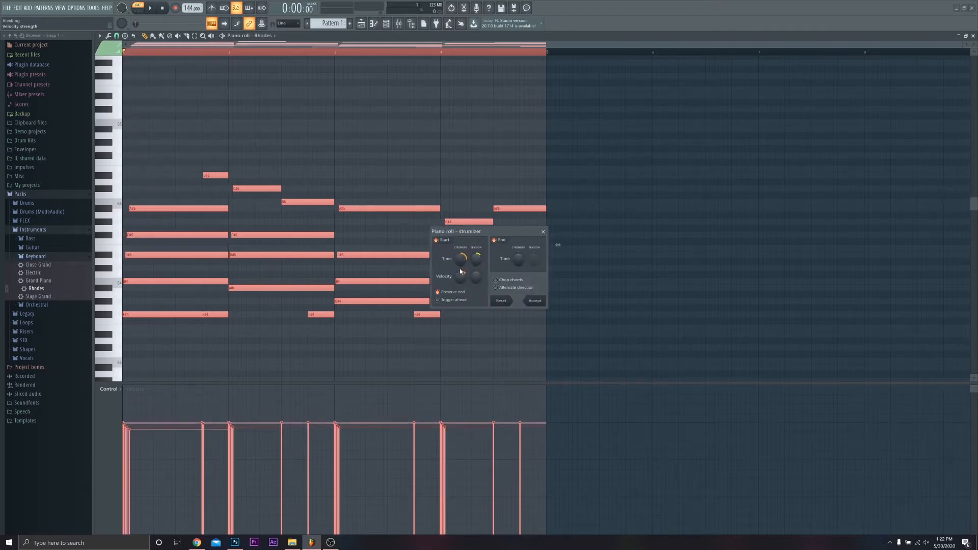
pyautogui.moveTo(460, 277); pyautogui.dragTo(460, 269)
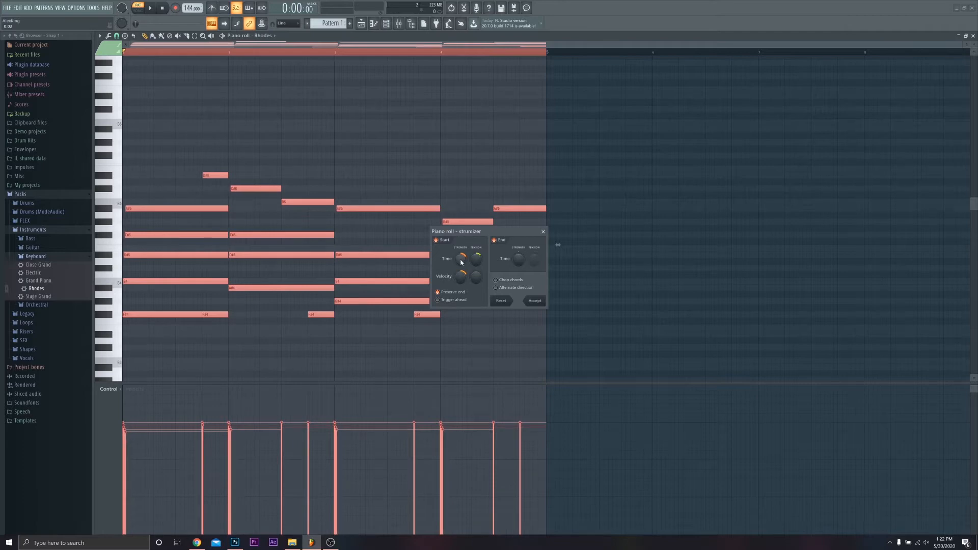
pyautogui.press('space')
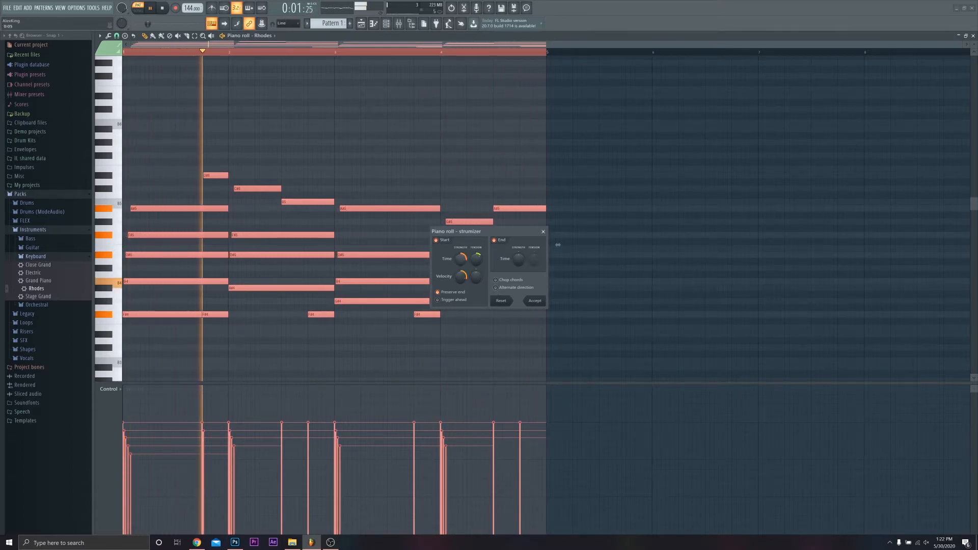
pyautogui.click(536, 301)
pyautogui.click(214, 338)
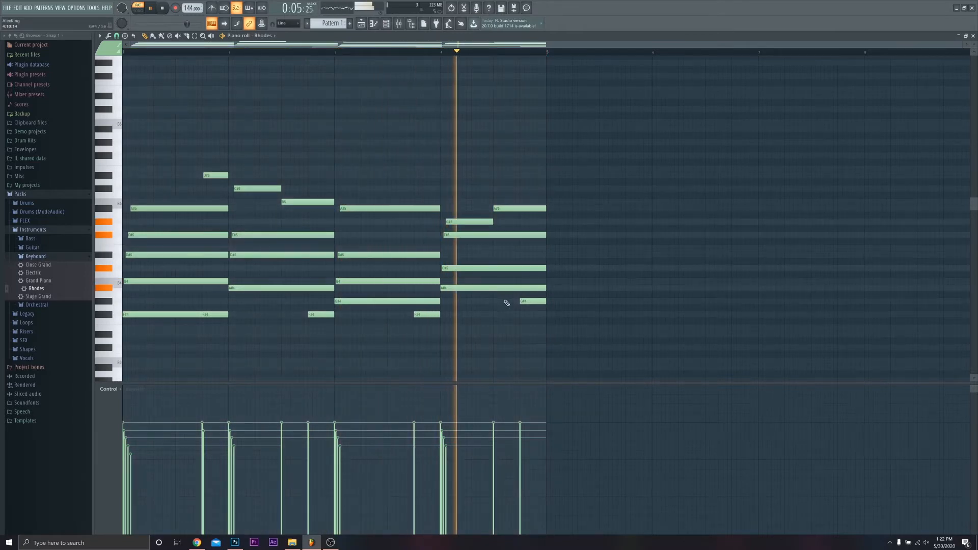
pyautogui.press('space')
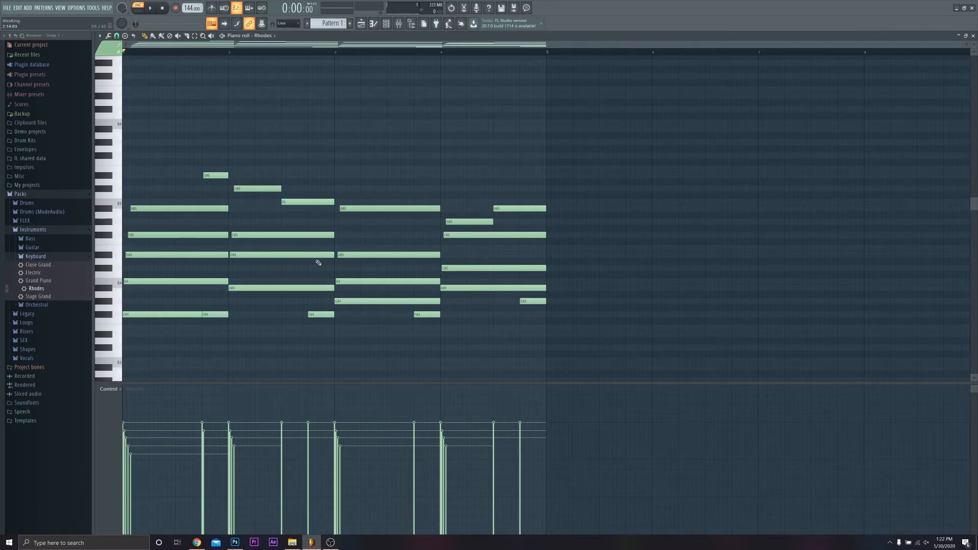
# Shorten the bar 1 and bar 3 chords so that they end halfway through their bars.
pyautogui.moveTo(185, 340); pyautogui.dragTo(159, 166)
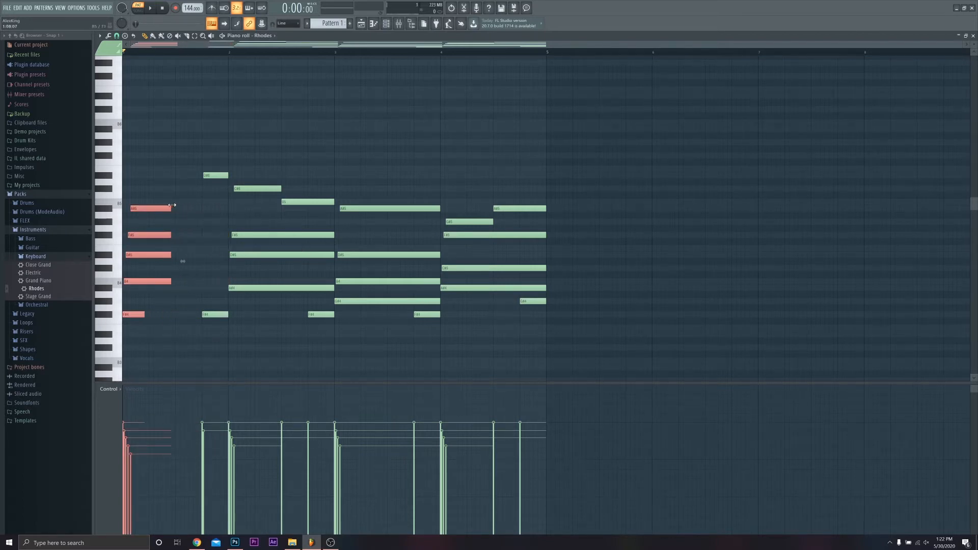
pyautogui.press('space')
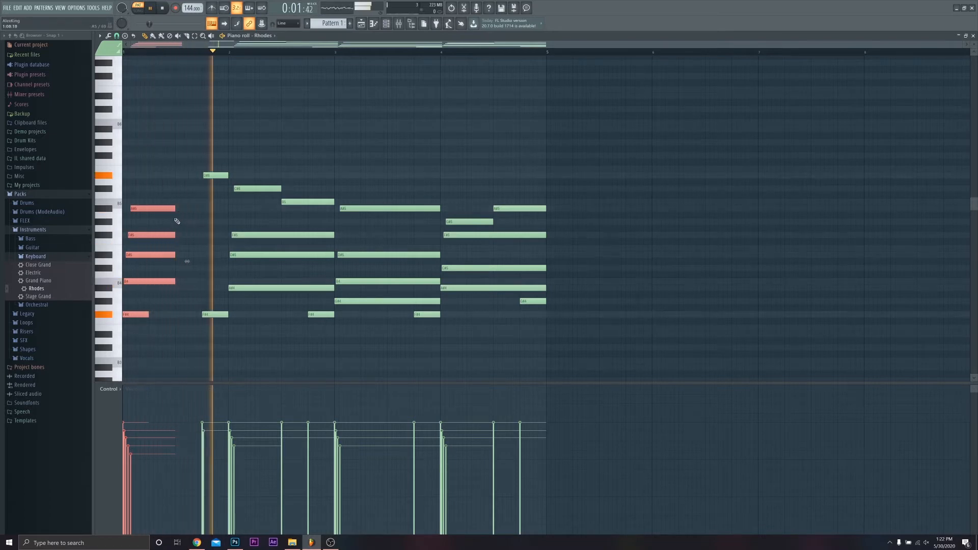
pyautogui.moveTo(399, 332); pyautogui.dragTo(380, 204)
pyautogui.press('space')
pyautogui.moveTo(439, 208); pyautogui.dragTo(375, 211)
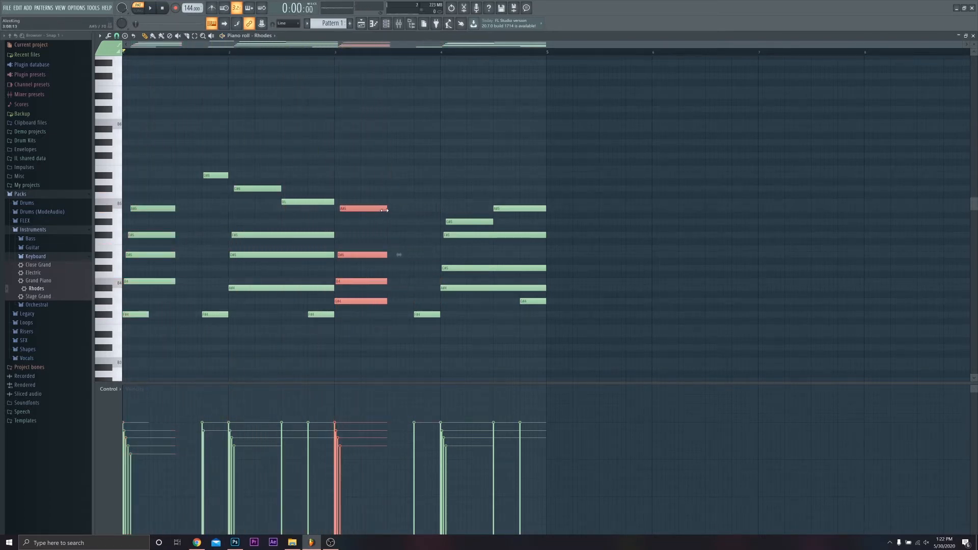
# Lengthen the F#4 bass note at the start of bar 1 to half a bar and play the pattern.
pyautogui.press('space')
pyautogui.moveTo(147, 315); pyautogui.dragTo(176, 315)
pyautogui.press('space')
pyautogui.press('space')
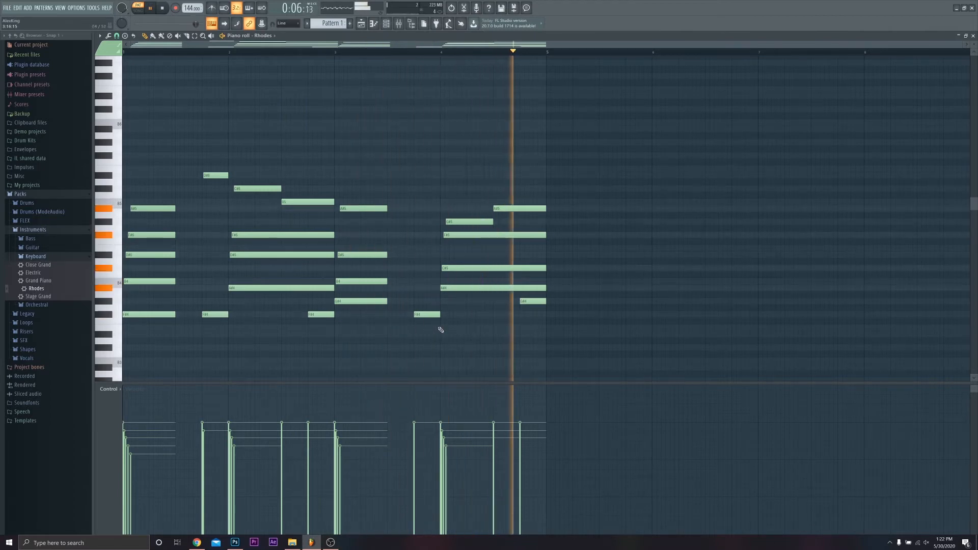
# Transpose the whole progression up three semitones and play it from the start.
pyautogui.hotkey('ctrl', 'a')
pyautogui.press('space')
pyautogui.press('Up')
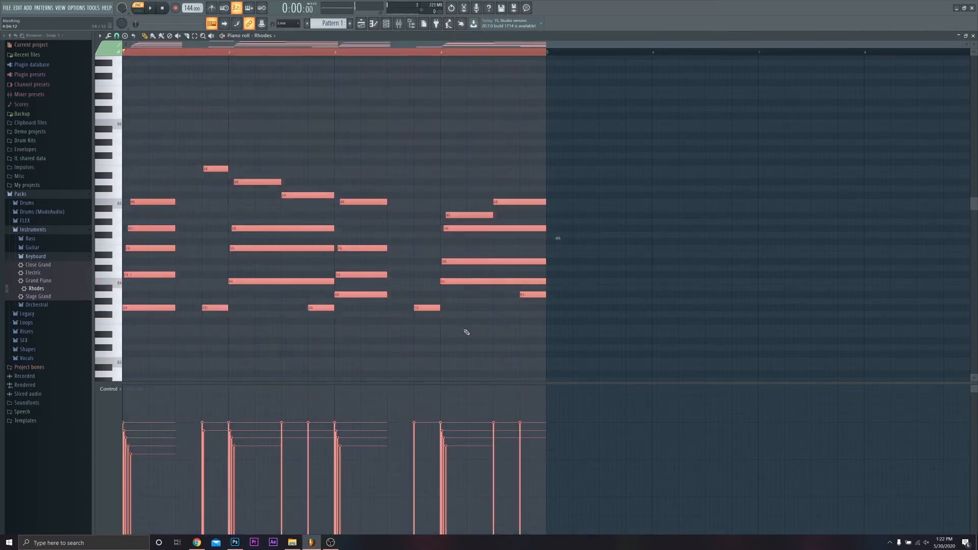
pyautogui.press('Up')
pyautogui.press('space')
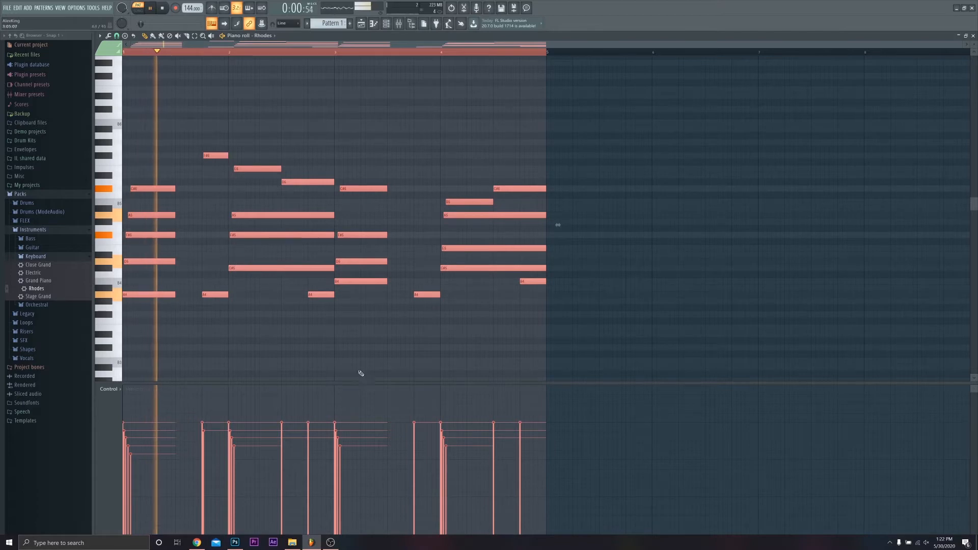
# Set the root note of the scale highlighting to A, clear the note selection and stop playback.
pyautogui.click(100, 36)
pyautogui.moveTo(115, 76)
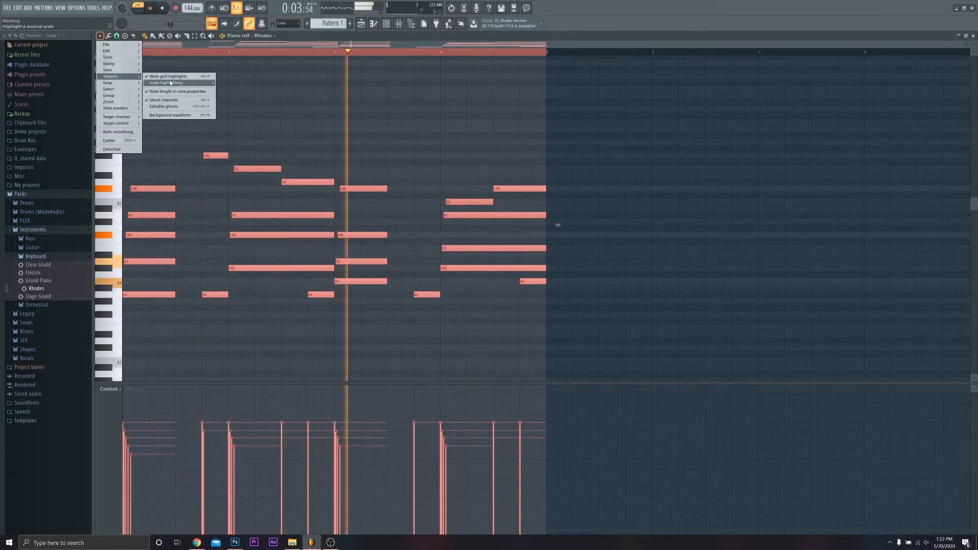
pyautogui.moveTo(171, 83)
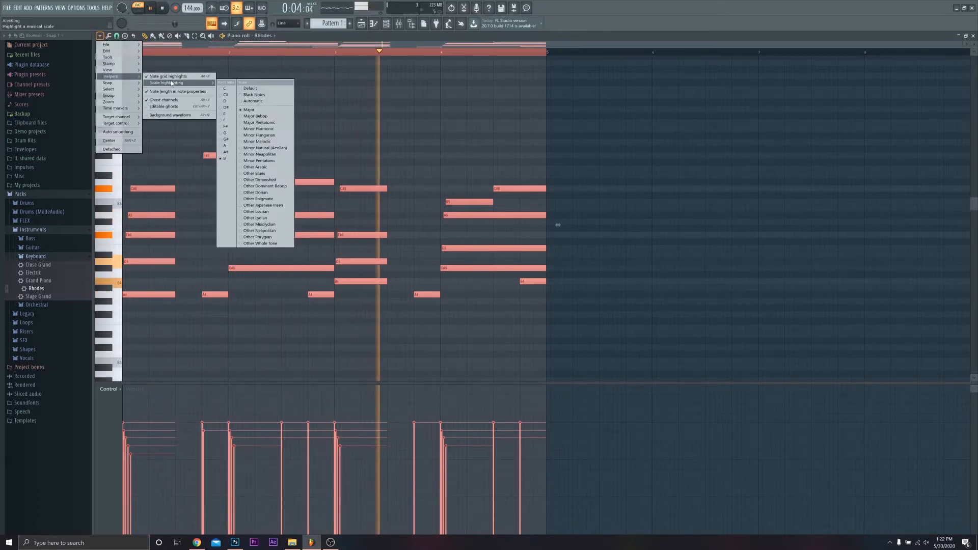
pyautogui.click(228, 145)
pyautogui.keyDown('ctrl'); pyautogui.click(355, 53); pyautogui.keyUp('ctrl')
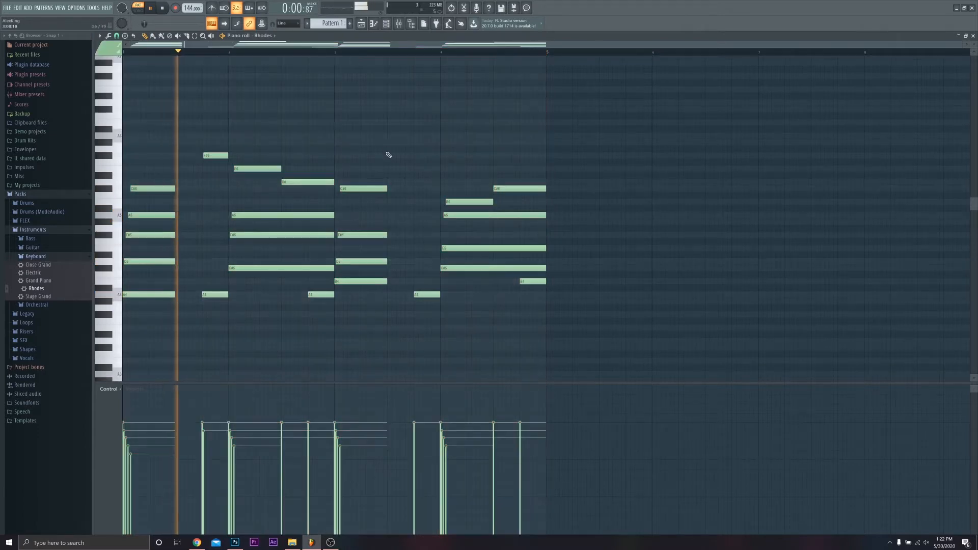
pyautogui.press('space')
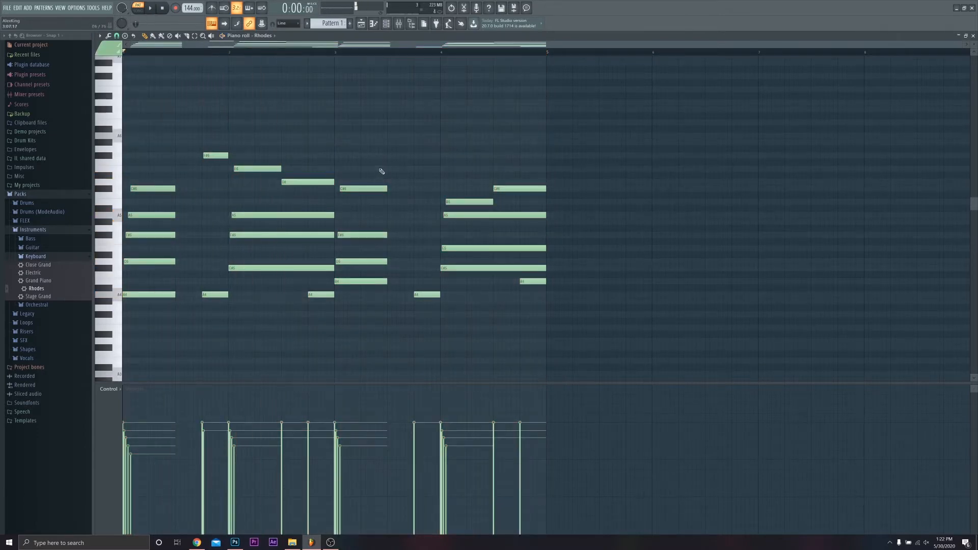
# Route the Rhodes channel to its own mixer track and load RC-20 Retro Color in the first effect slot.
pyautogui.click(386, 24)
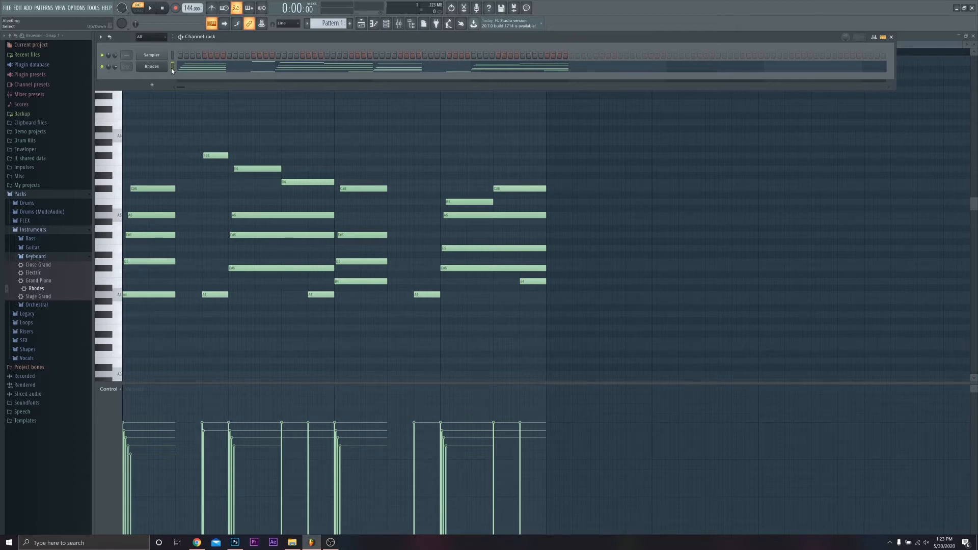
pyautogui.hotkey('ctrl', 'l')
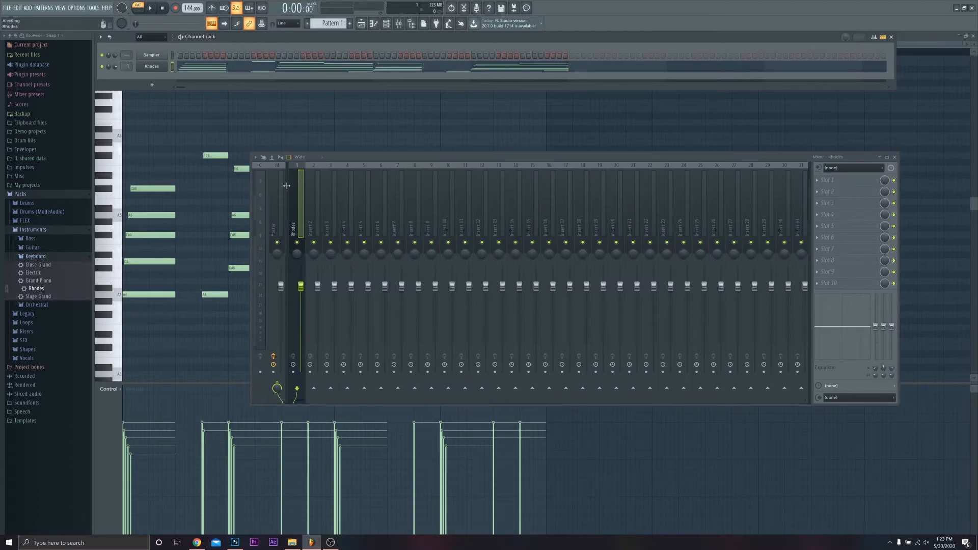
pyautogui.click(824, 183)
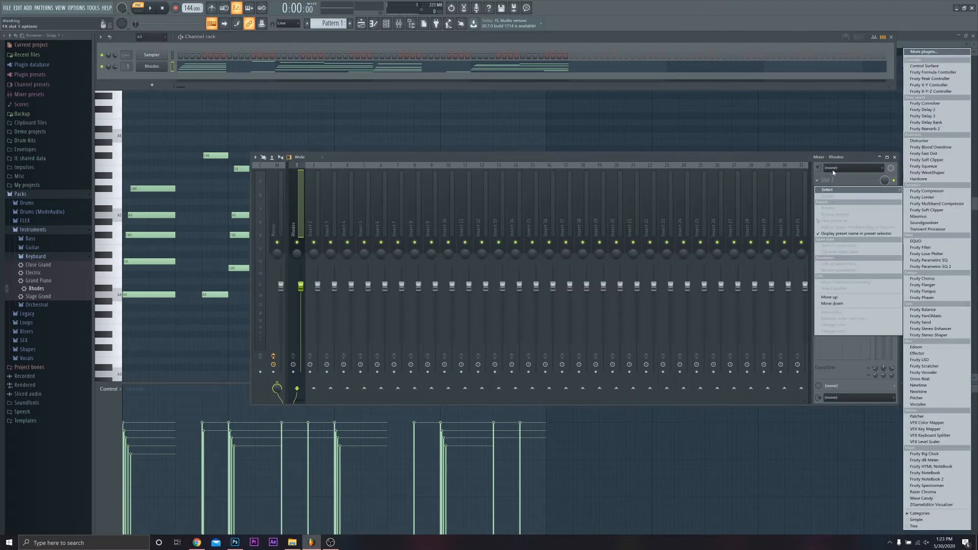
pyautogui.click(927, 52)
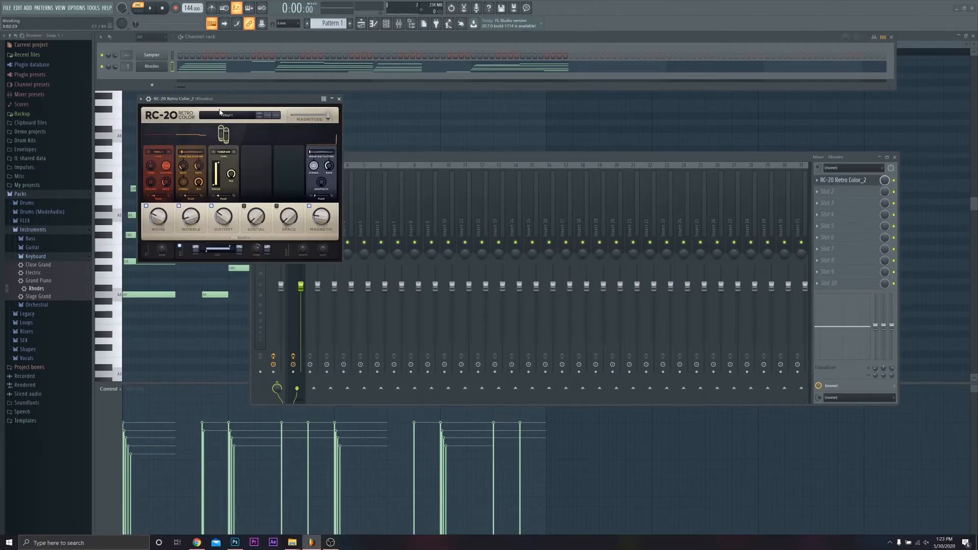
# Compare RC-20's Vinyl 1 and Vinyl 2 presets while the pattern plays and select Vinyl 1.
pyautogui.click(227, 120)
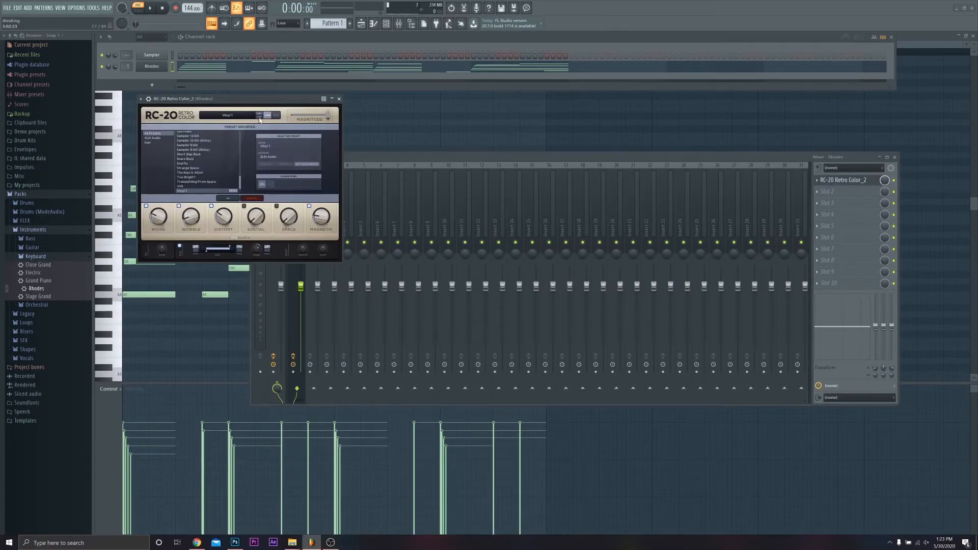
pyautogui.click(339, 98)
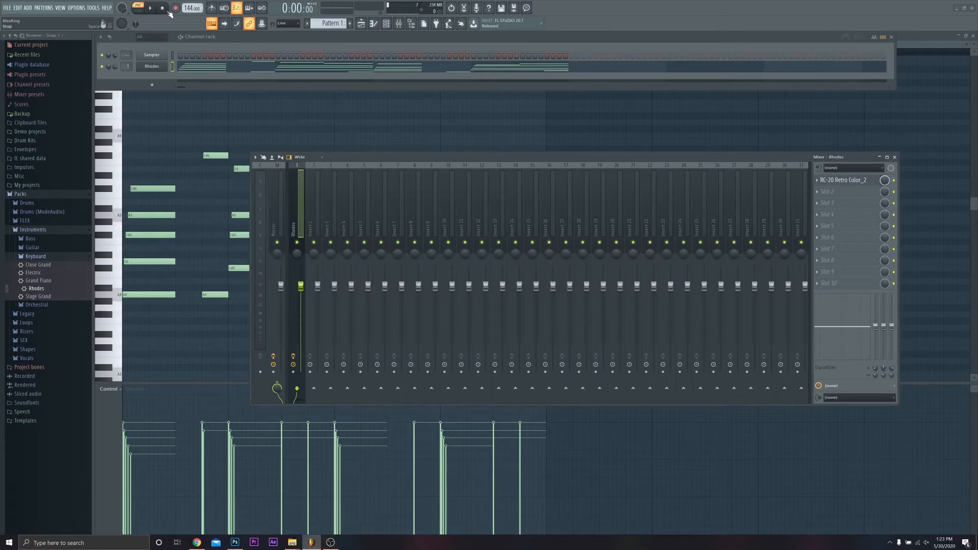
pyautogui.press('space')
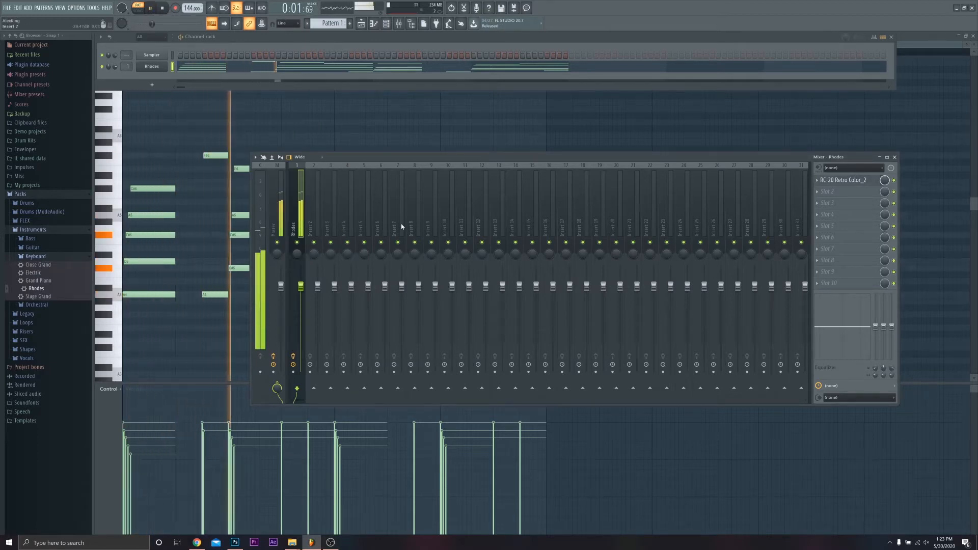
pyautogui.click(833, 183)
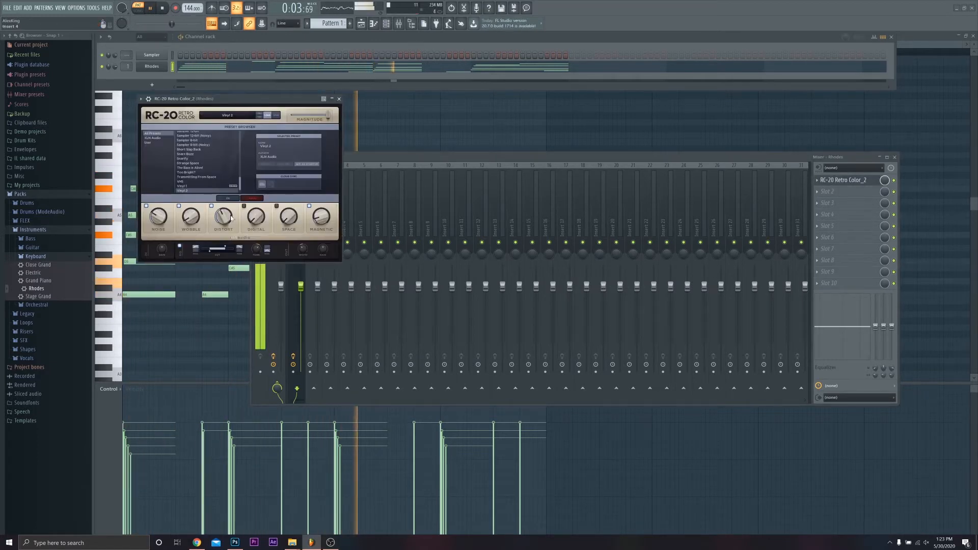
pyautogui.click(260, 116)
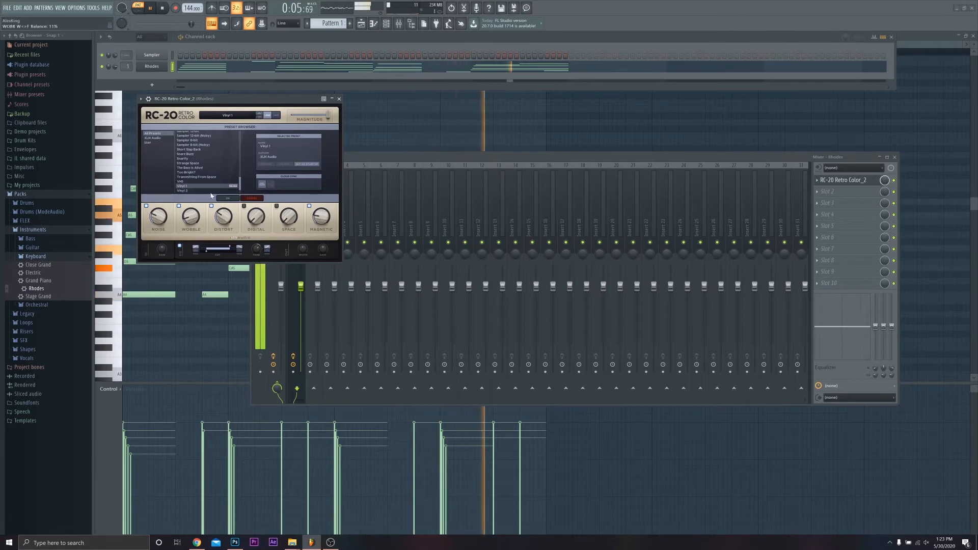
# Try RC-20's noise amount at 13% and its wobble amount at 100%, playing the pattern to compare.
pyautogui.moveTo(157, 218); pyautogui.dragTo(155, 222)
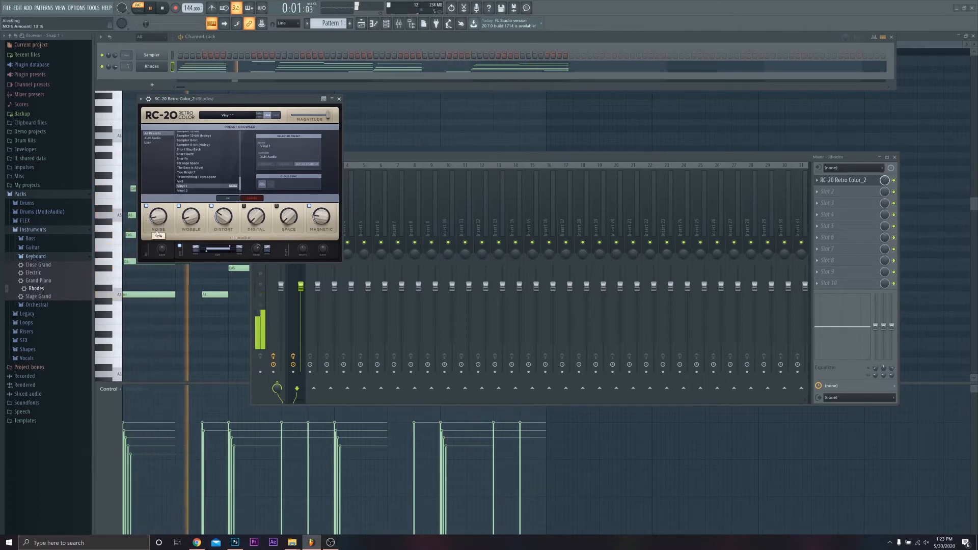
pyautogui.click(164, 10)
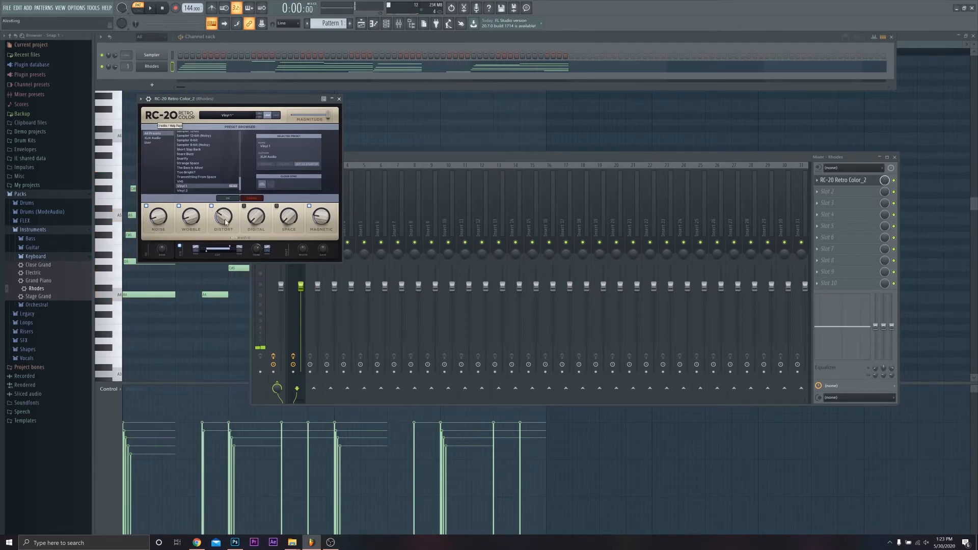
pyautogui.click(152, 10)
pyautogui.click(163, 9)
pyautogui.moveTo(155, 218); pyautogui.dragTo(194, 206)
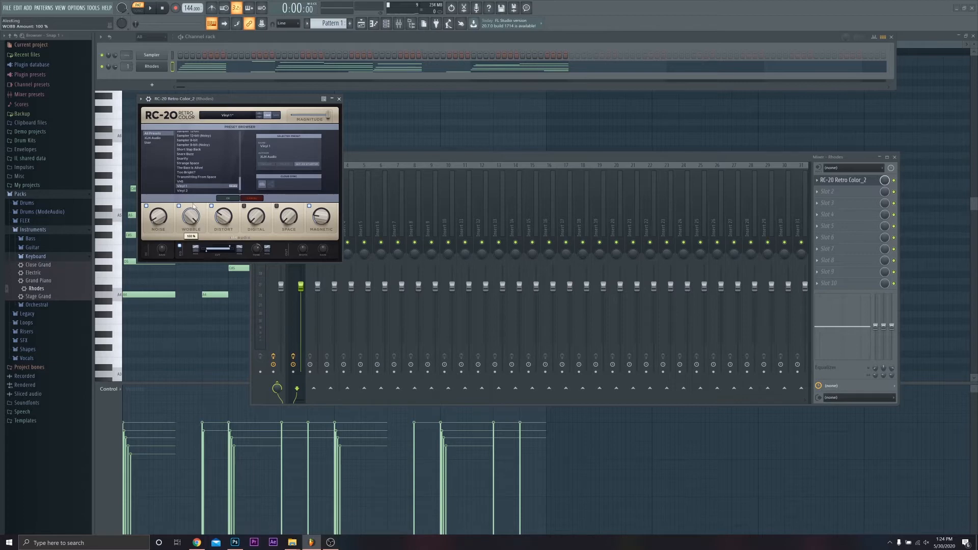
pyautogui.press('space')
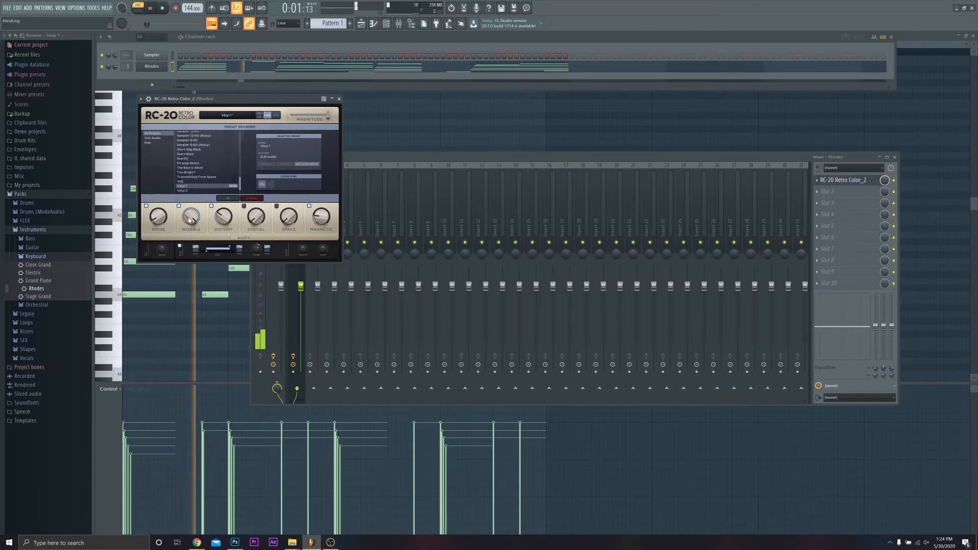
pyautogui.press('space')
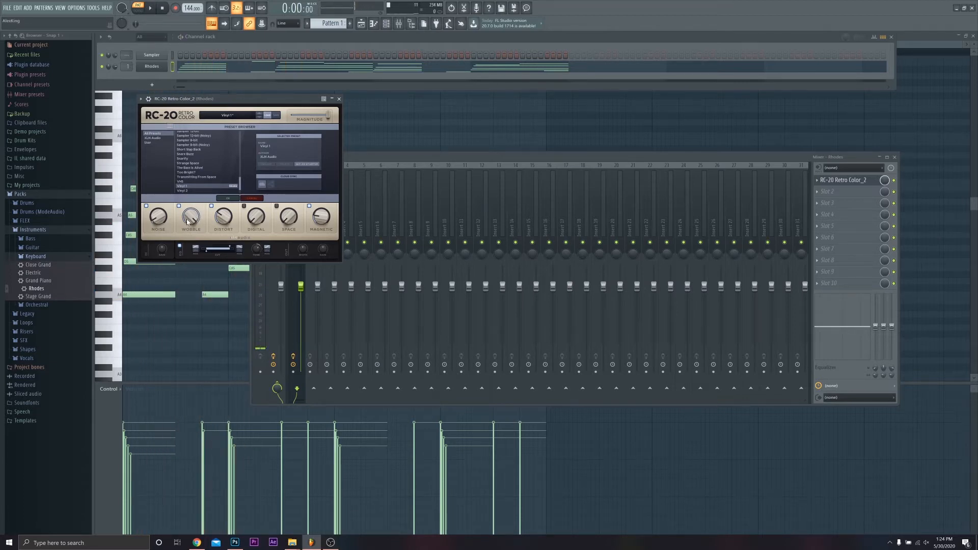
# Set RC-20's wobble amount to 16% and noise amount to 9% while playing the pattern.
pyautogui.moveTo(187, 220); pyautogui.dragTo(237, 312)
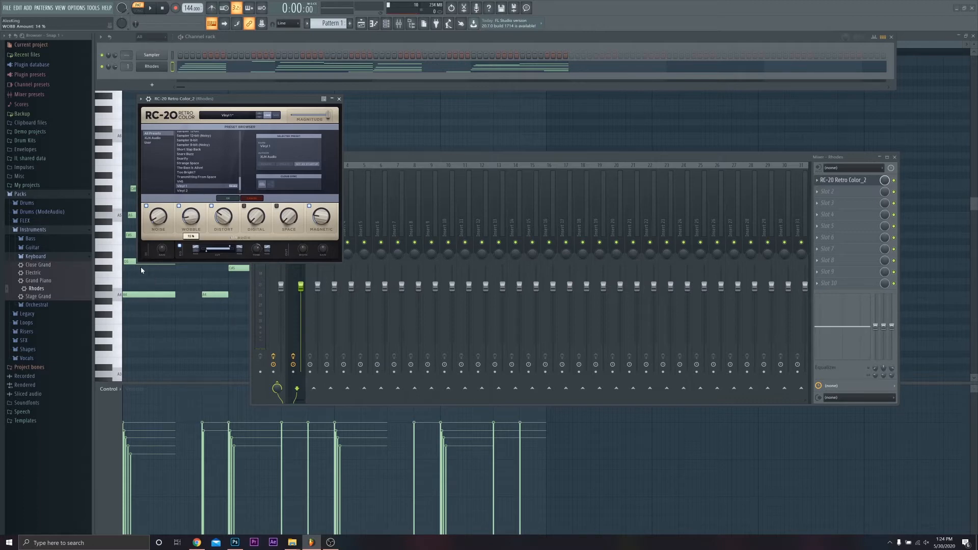
pyautogui.click(150, 11)
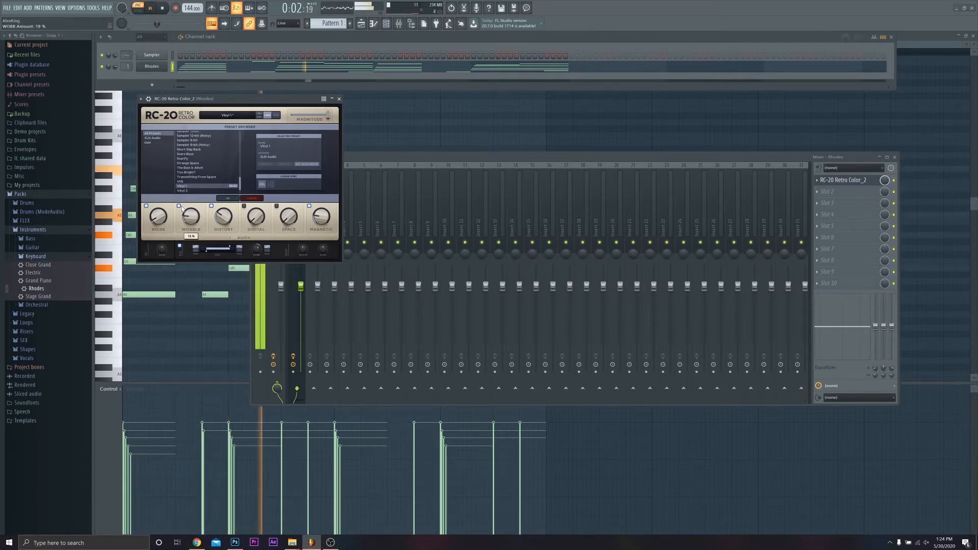
pyautogui.moveTo(188, 218); pyautogui.dragTo(219, 222)
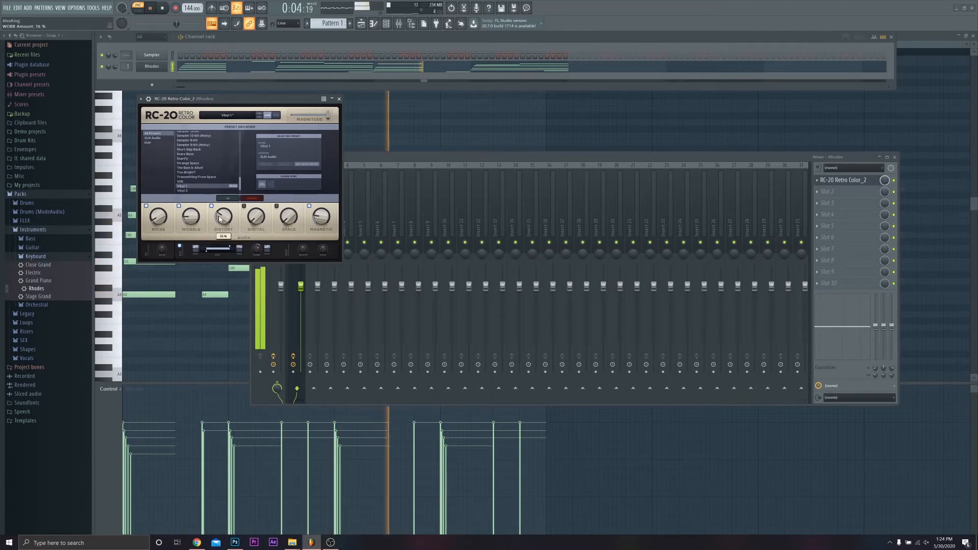
pyautogui.moveTo(151, 220); pyautogui.dragTo(148, 212)
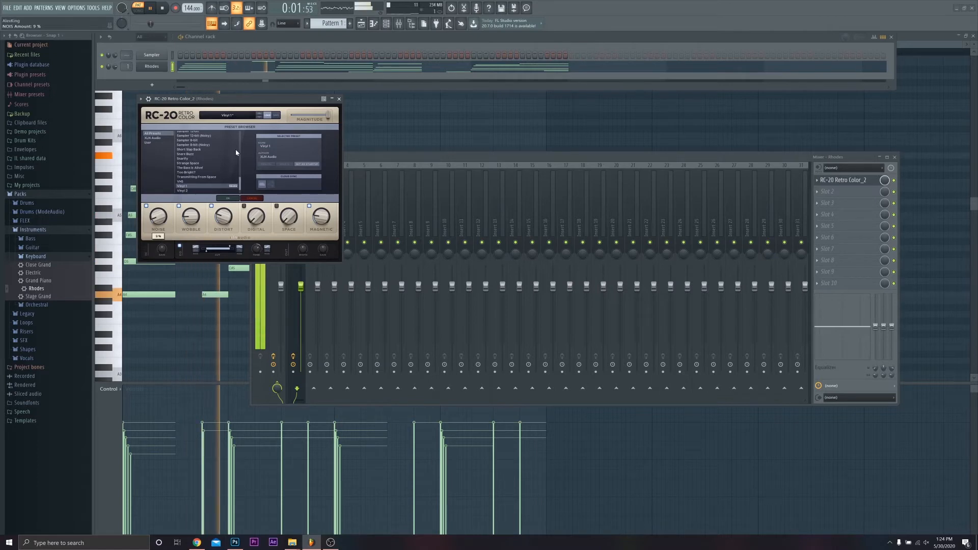
pyautogui.press('space')
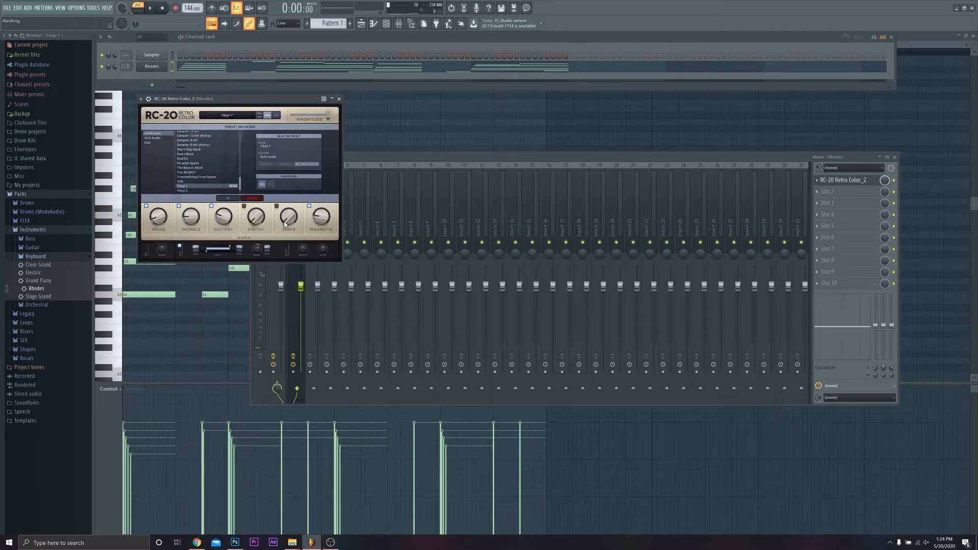
# Add a little Space in RC-20, set its noise amount to 6% during playback, and close the plugin and mixer.
pyautogui.moveTo(283, 222); pyautogui.dragTo(276, 209)
pyautogui.click(150, 5)
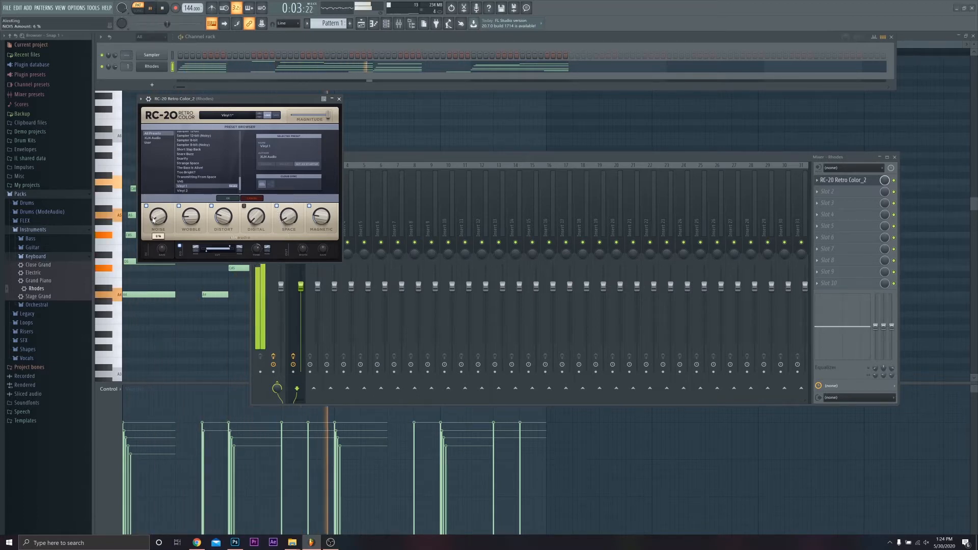
pyautogui.click(340, 99)
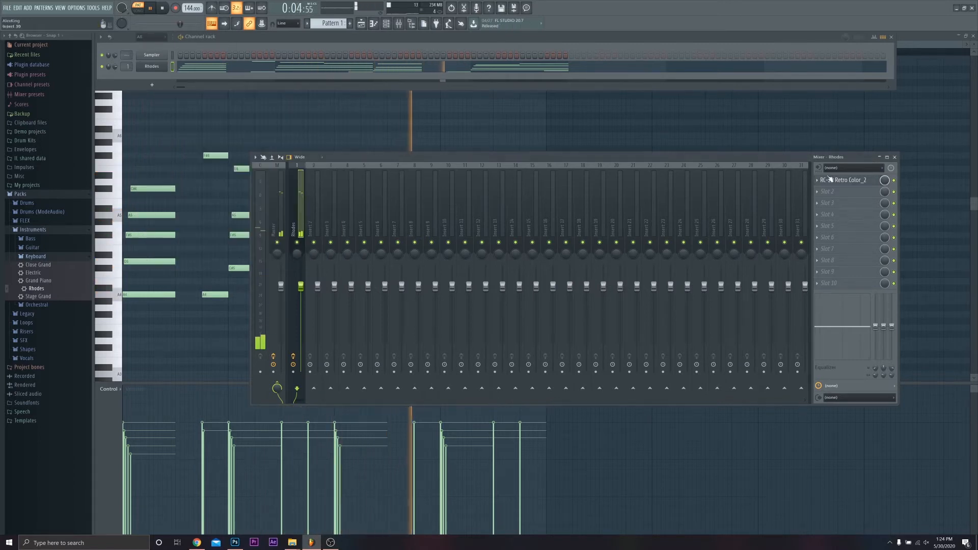
pyautogui.click(895, 157)
pyautogui.rightClick(421, 159)
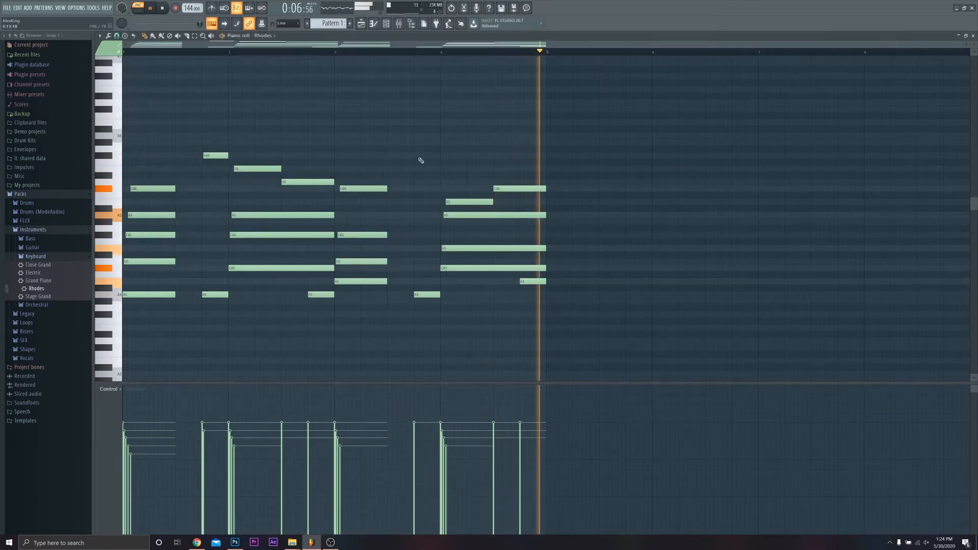
pyautogui.press('space')
# Audition hats from THE ESSENTIAL PACK vol.1 in the drum kits and add essential hat (2) as a new channel.
pyautogui.click(389, 25)
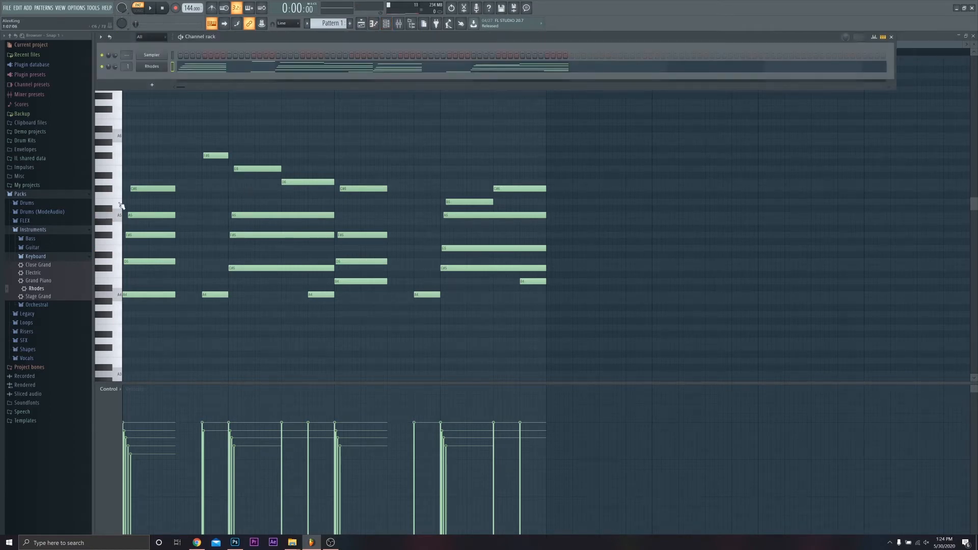
pyautogui.click(44, 229)
pyautogui.click(25, 141)
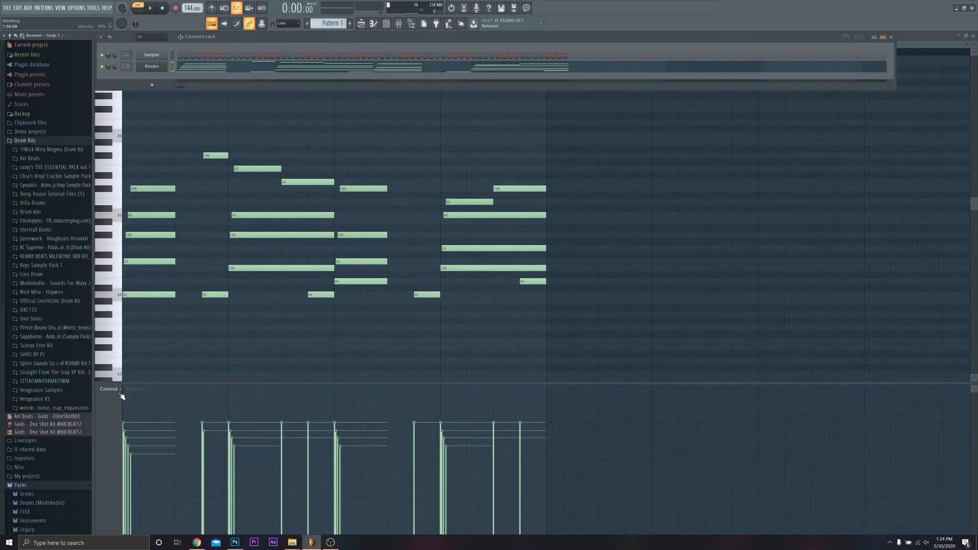
pyautogui.click(51, 167)
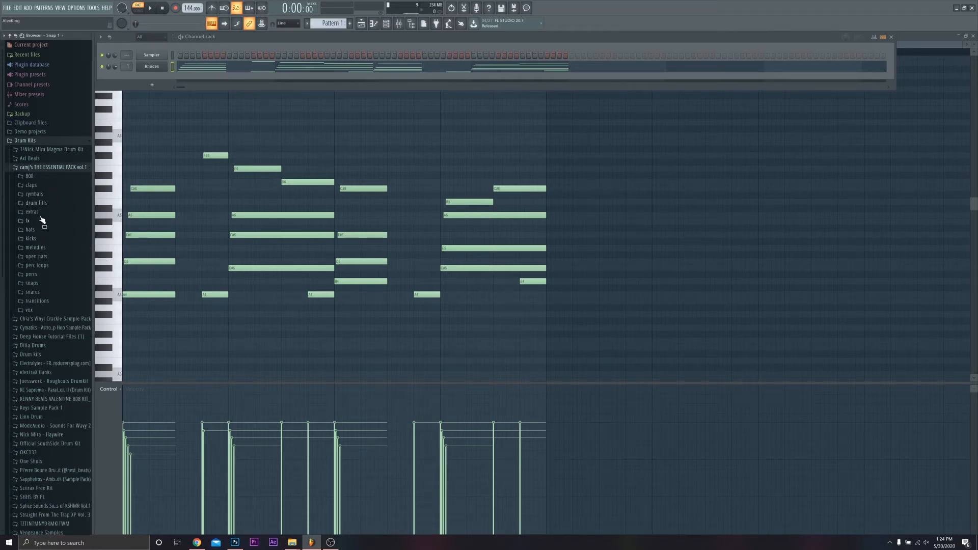
pyautogui.click(30, 230)
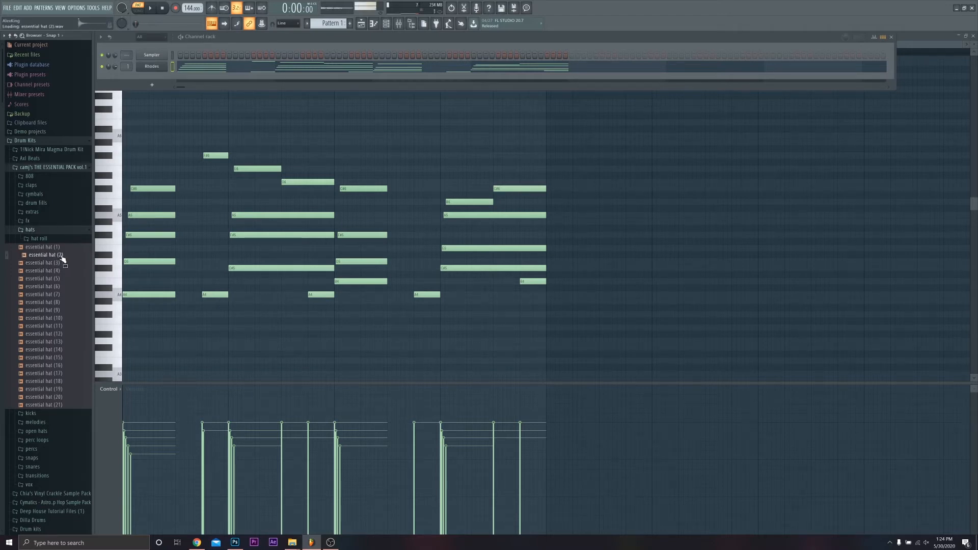
pyautogui.click(64, 271)
pyautogui.click(61, 257)
pyautogui.moveTo(155, 79); pyautogui.dragTo(156, 80)
# Fade out the tail of the essential hat (2) sample in its channel settings and close them.
pyautogui.click(156, 80)
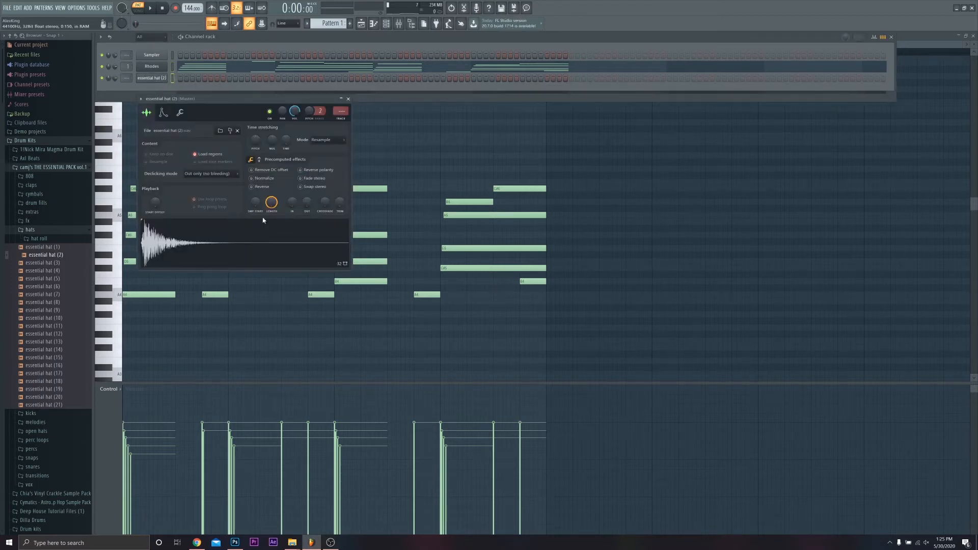
pyautogui.moveTo(305, 205); pyautogui.dragTo(306, 230)
pyautogui.moveTo(308, 207); pyautogui.dragTo(309, 181)
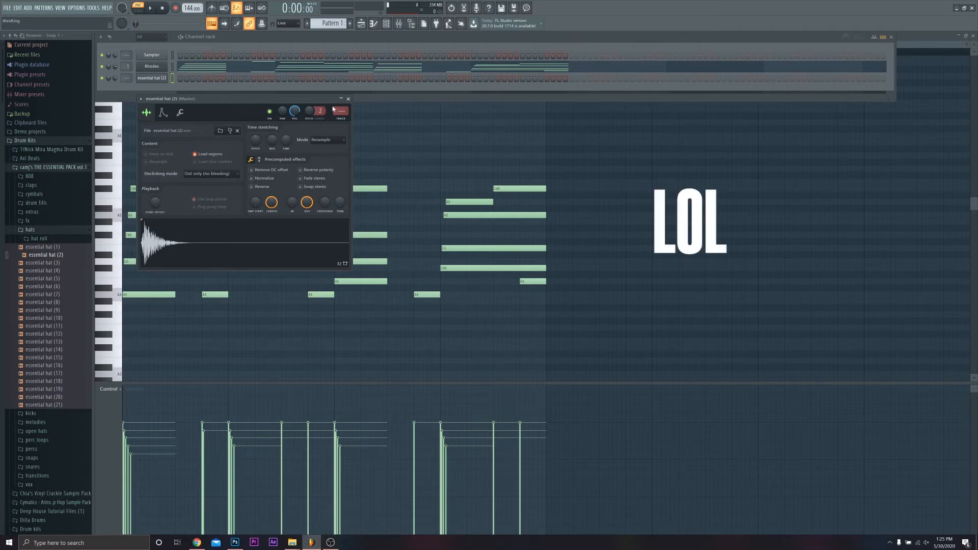
pyautogui.click(348, 98)
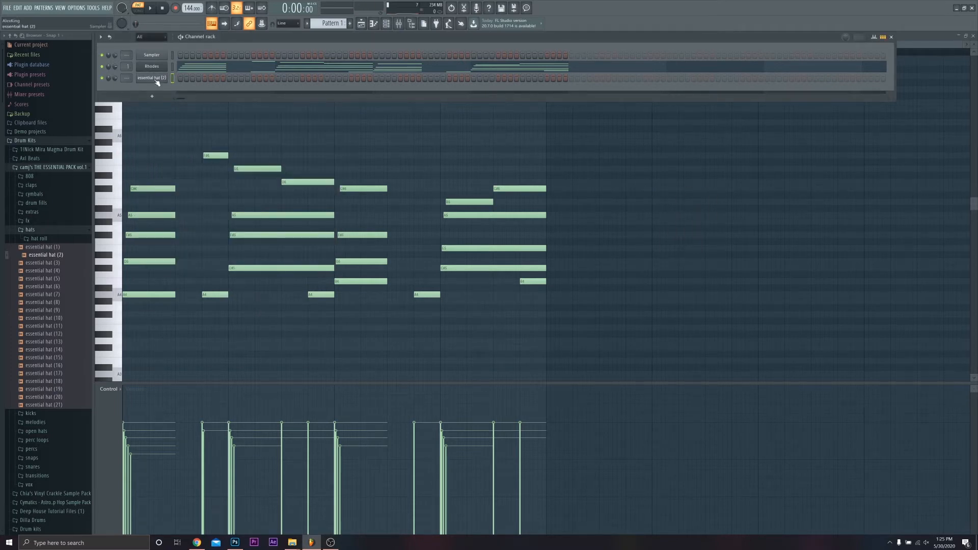
# Fill essential hat (2) on every fourth step and duplicate its piano roll notes two steps later to double the rhythm.
pyautogui.rightClick(157, 83)
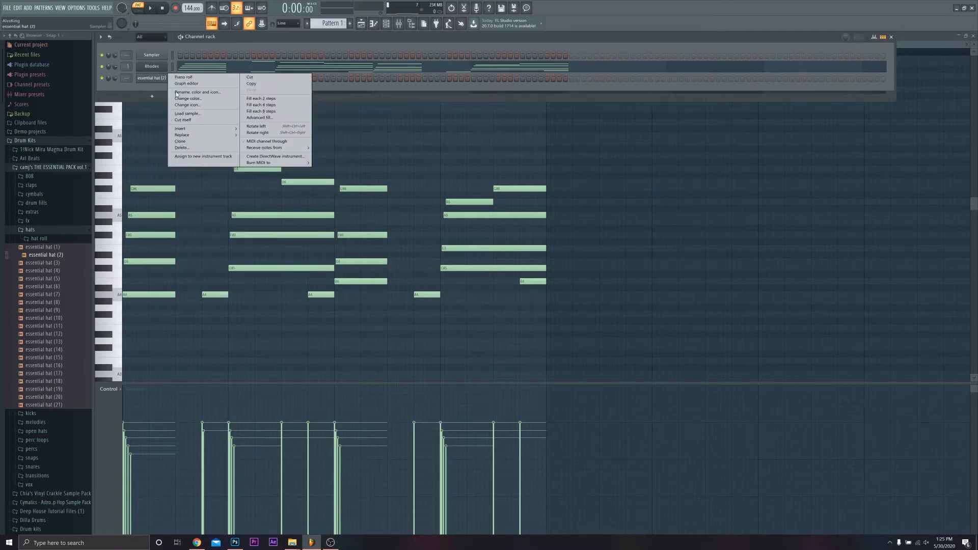
pyautogui.click(275, 105)
pyautogui.rightClick(168, 82)
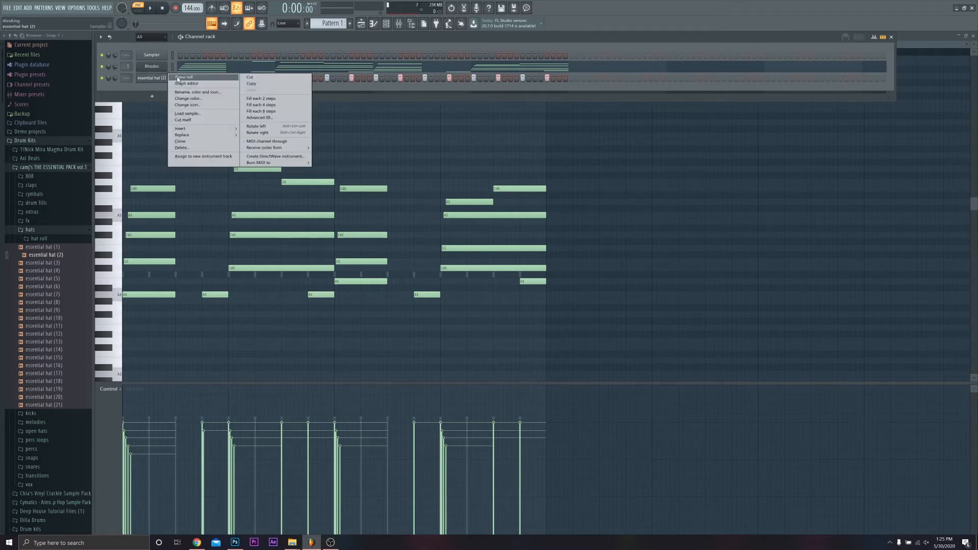
pyautogui.click(180, 88)
pyautogui.moveTo(591, 330); pyautogui.dragTo(118, 179)
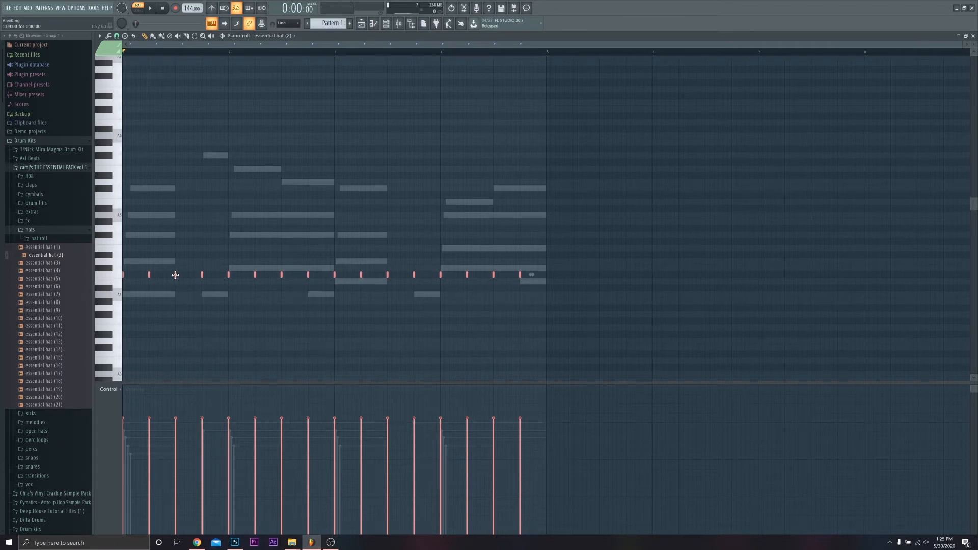
pyautogui.moveTo(175, 275); pyautogui.dragTo(189, 278)
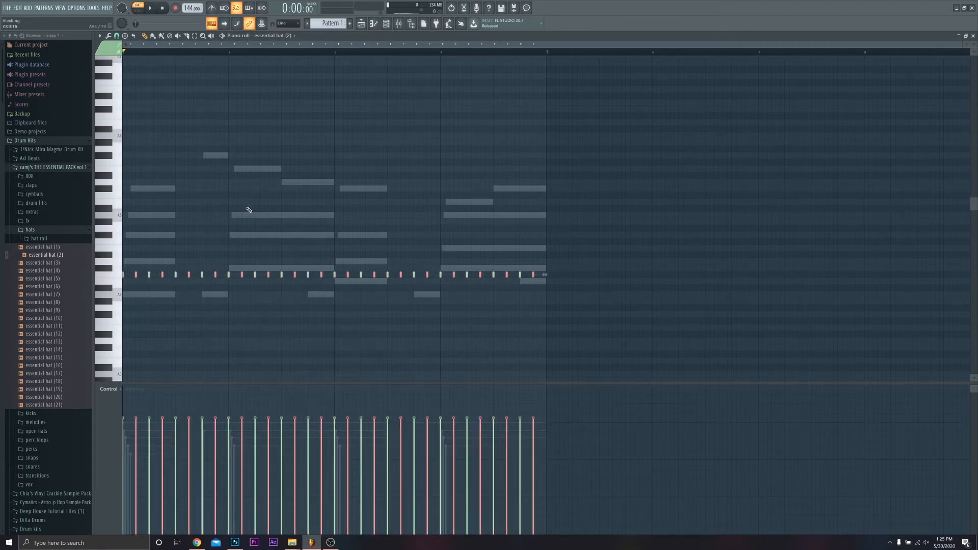
# Lower the velocity of the duplicated off-beat hats, play the pattern back, and deselect the notes.
pyautogui.scroll(2, 279, 225)
pyautogui.scroll(-5, 279, 225)
pyautogui.press('space')
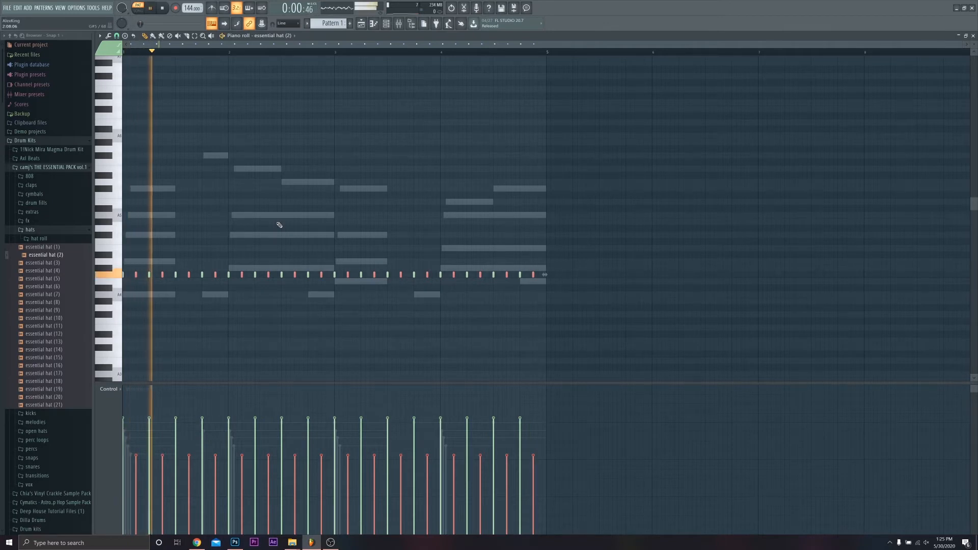
pyautogui.press('F6')
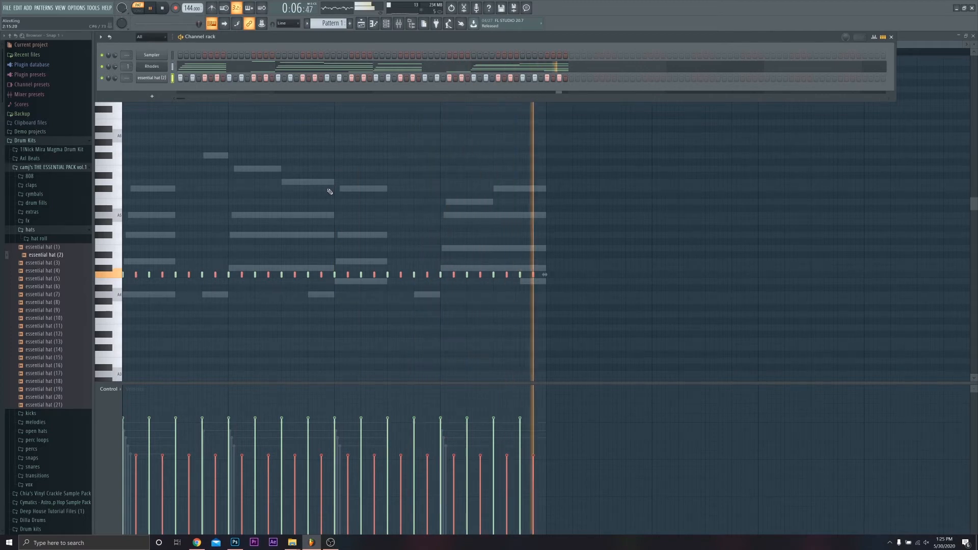
pyautogui.press('space')
pyautogui.keyDown('ctrl'); pyautogui.click(184, 218); pyautogui.keyUp('ctrl')
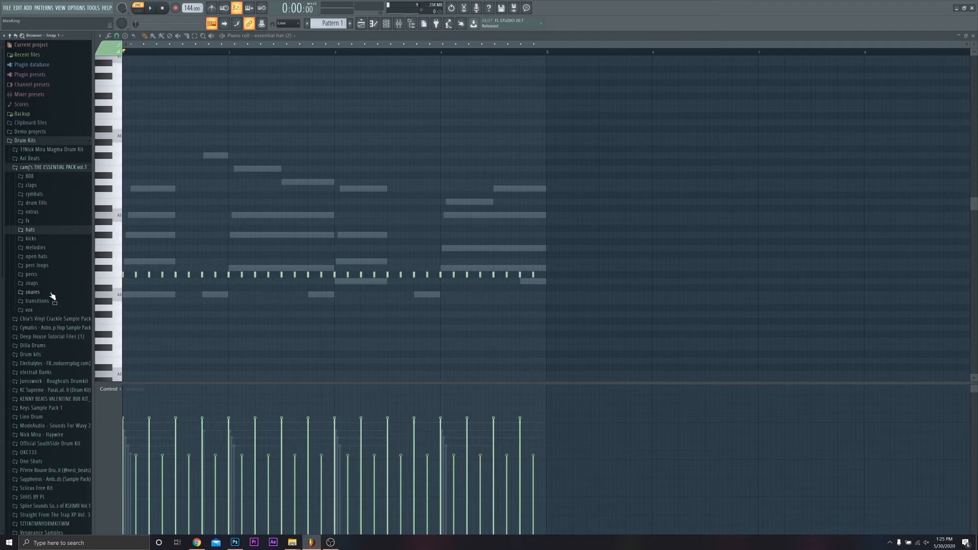
# Audition snares from THE ESSENTIAL PACK vol.1 and add demon snare as a new channel below the hat.
pyautogui.click(34, 292)
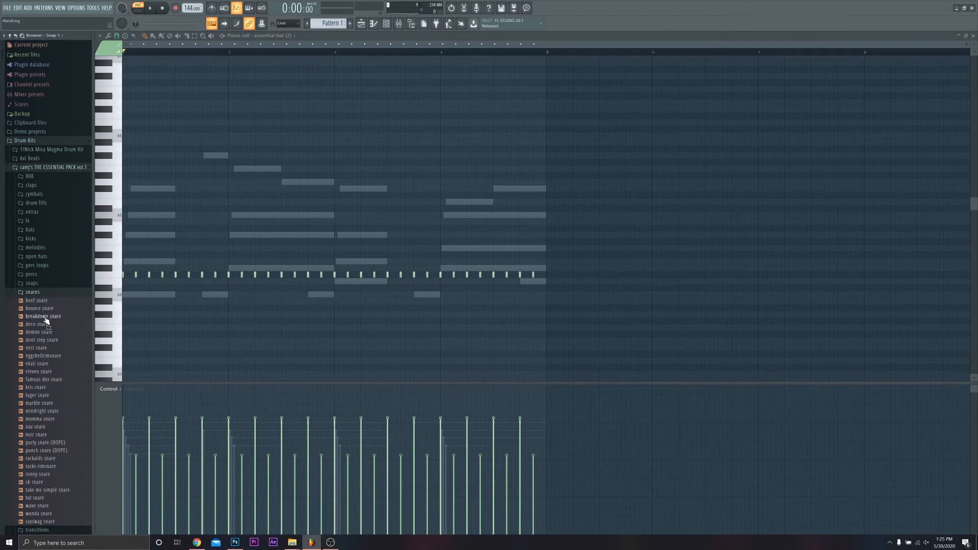
pyautogui.click(50, 339)
pyautogui.click(47, 332)
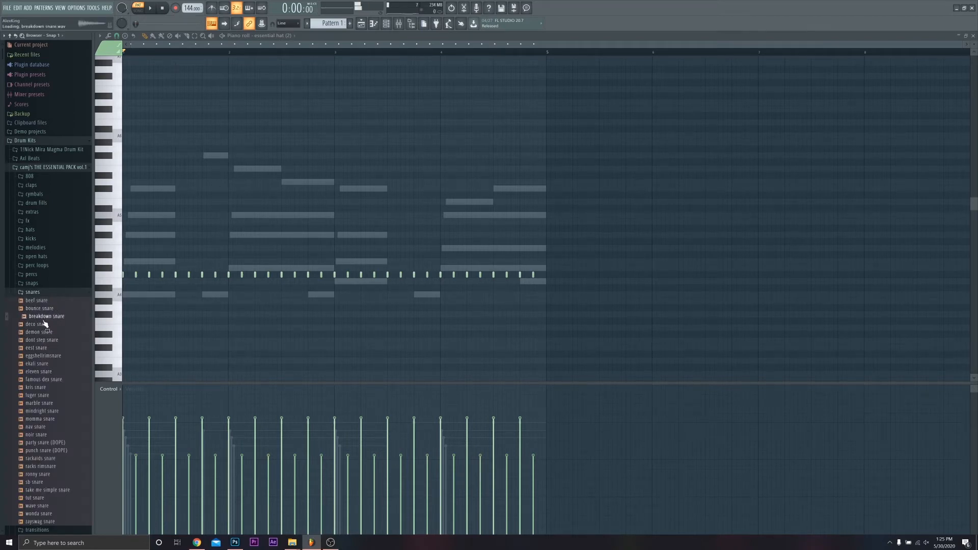
pyautogui.click(387, 25)
pyautogui.moveTo(161, 100); pyautogui.dragTo(161, 91)
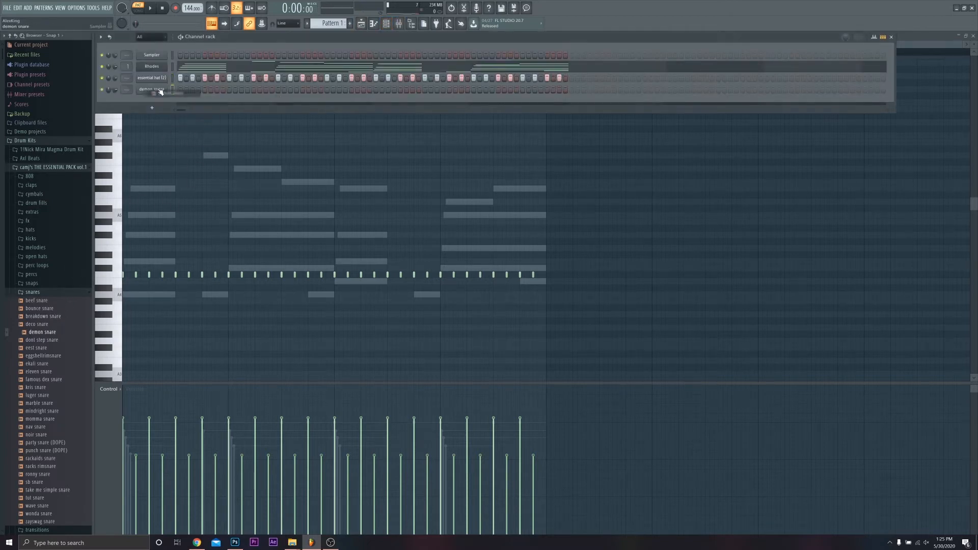
# Place demon snare hits on the third beat of all four bars while playing the pattern.
pyautogui.press('space')
pyautogui.click(326, 89)
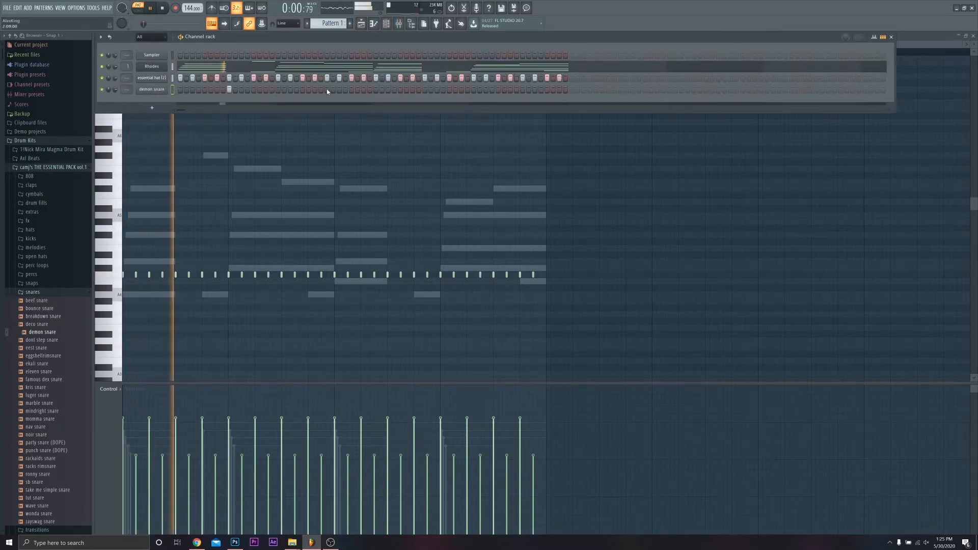
pyautogui.click(425, 89)
pyautogui.click(523, 89)
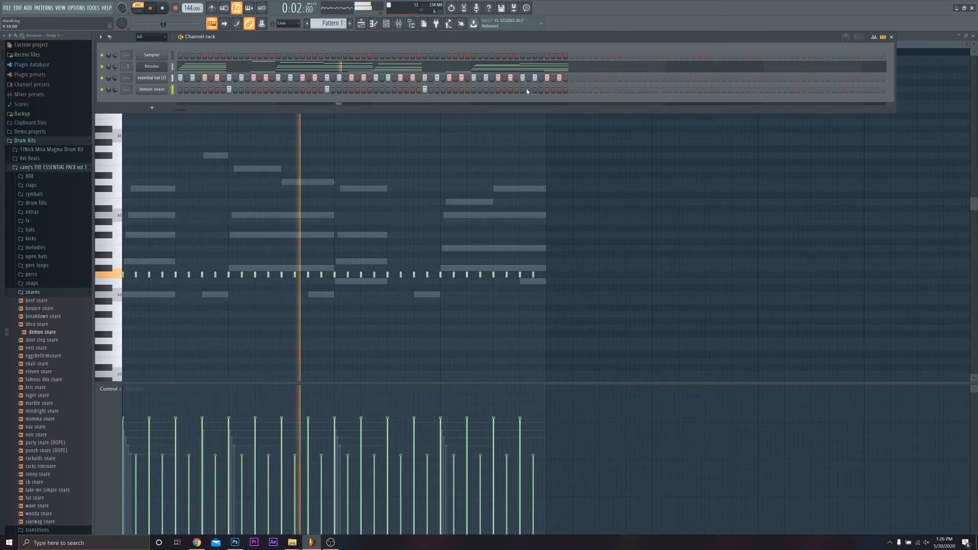
pyautogui.press('space')
# Delete the Fruity Limiter from the master track in the mixer.
pyautogui.click(402, 26)
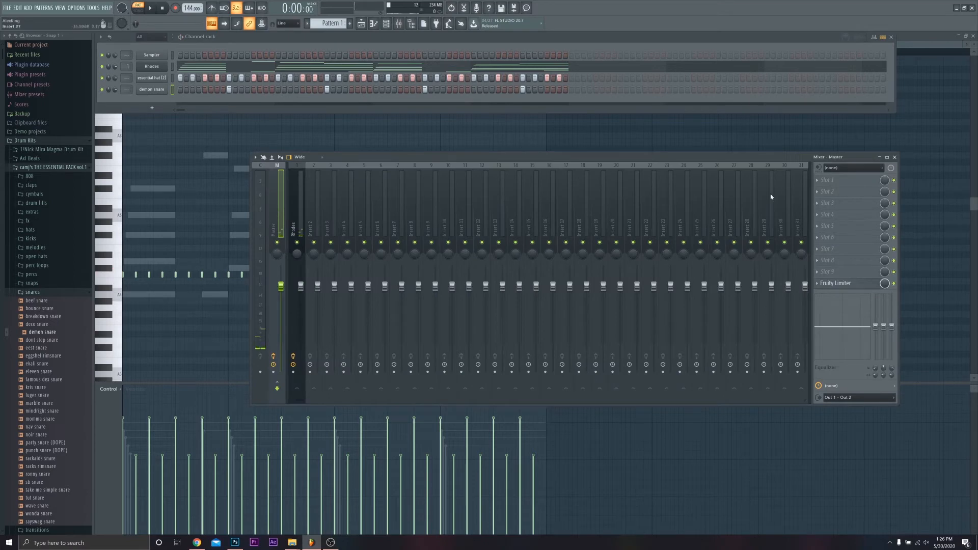
pyautogui.click(820, 284)
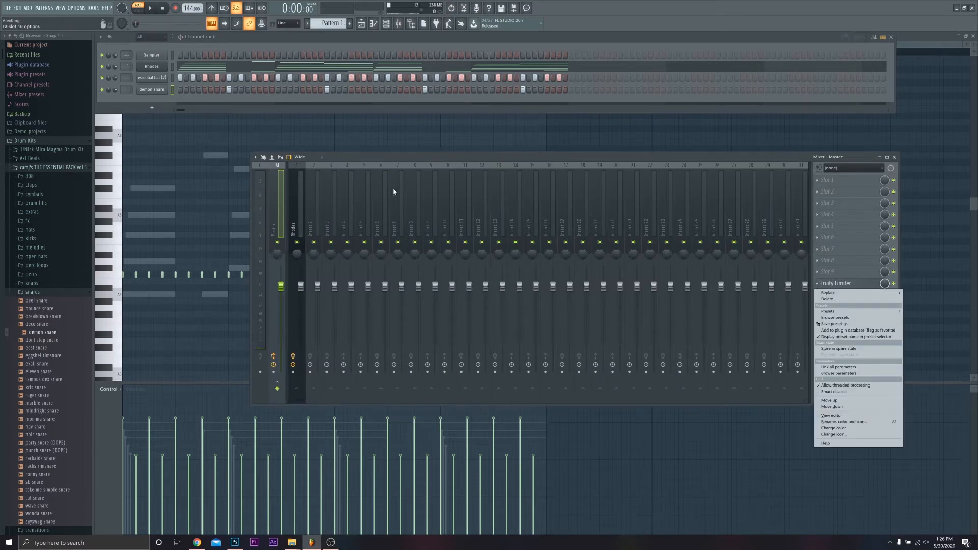
pyautogui.click(857, 300)
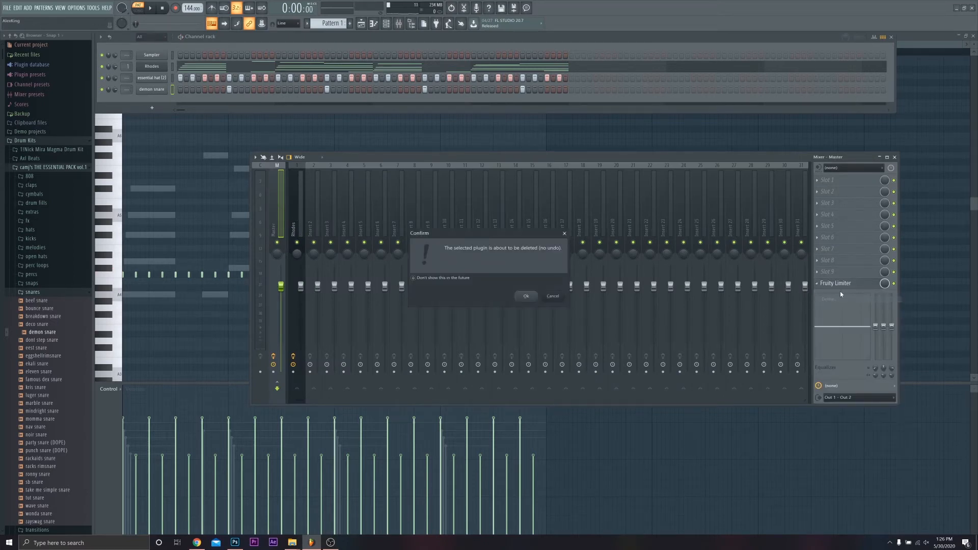
pyautogui.click(525, 296)
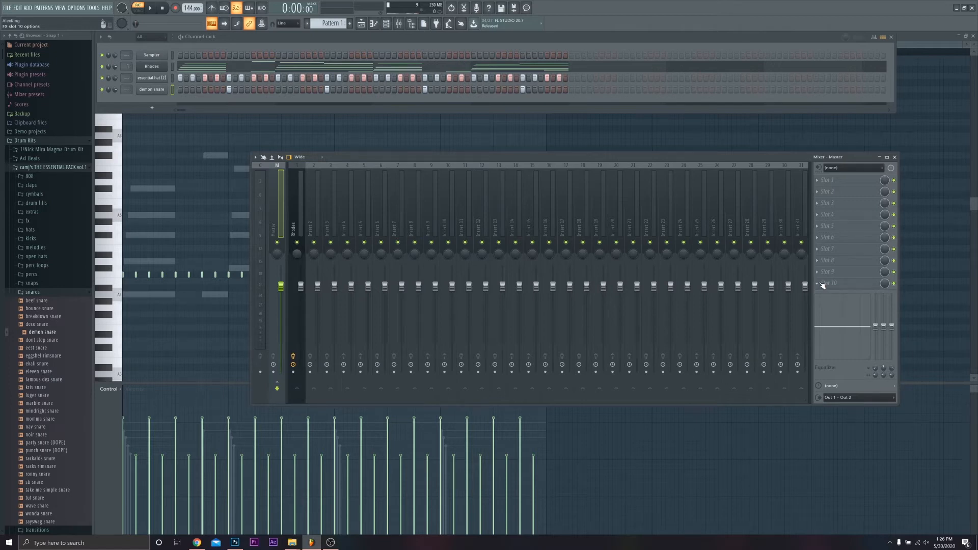
# Load Fruity Soft Clipper in the master track's first effect slot and close the plugin and mixer.
pyautogui.click(824, 189)
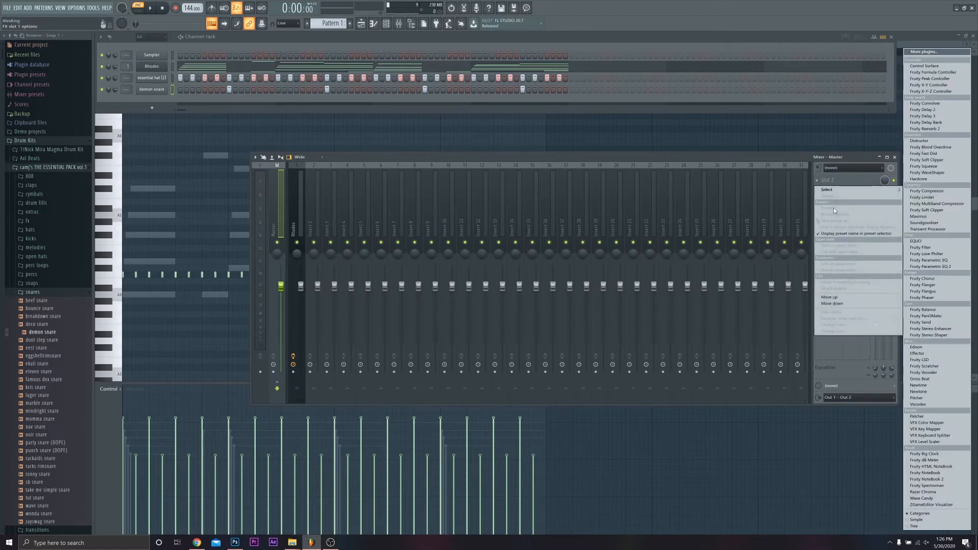
pyautogui.moveTo(830, 191)
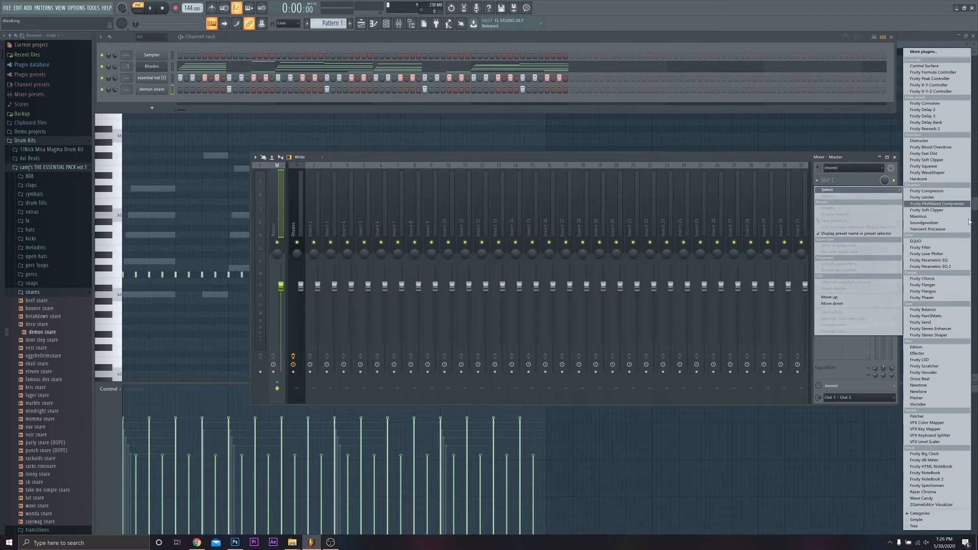
pyautogui.click(927, 210)
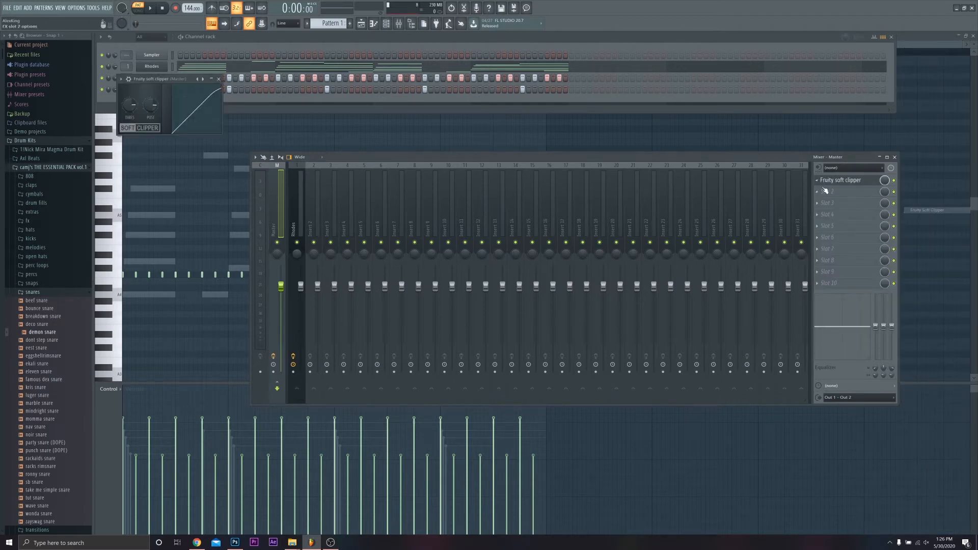
pyautogui.click(219, 79)
pyautogui.click(894, 158)
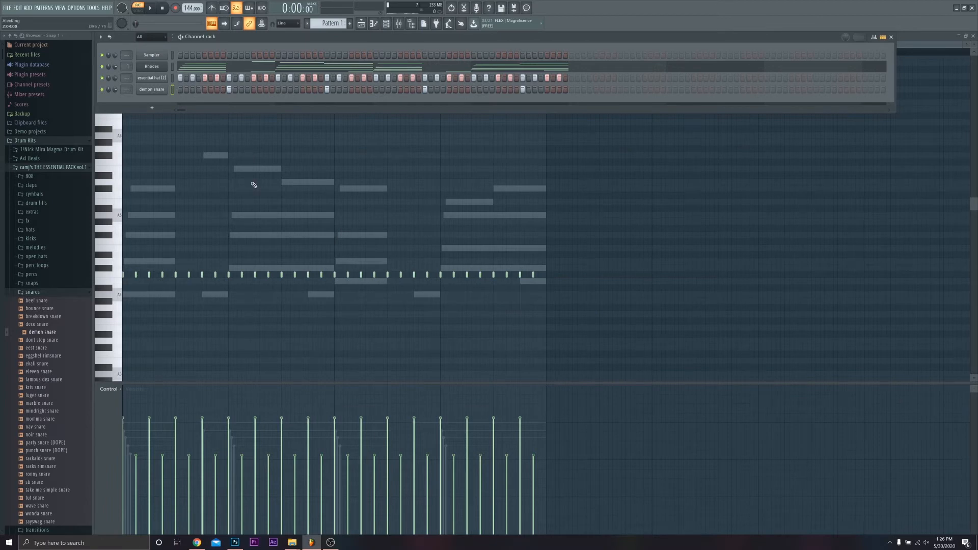
# Normalize the demon snare during playback, raise its volume to about 91%, and set its fade-out to 100%.
pyautogui.press('space')
pyautogui.click(152, 89)
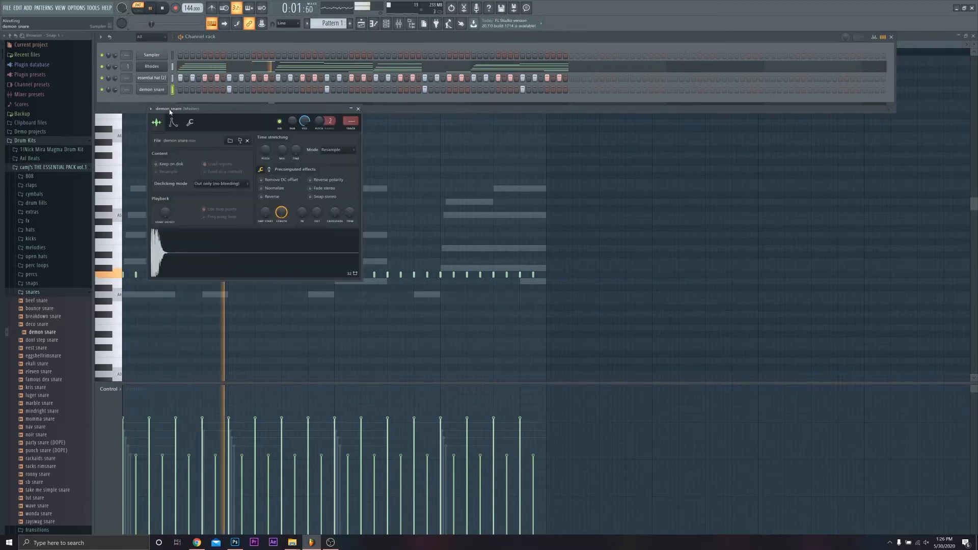
pyautogui.click(262, 188)
pyautogui.moveTo(305, 121); pyautogui.dragTo(304, 111)
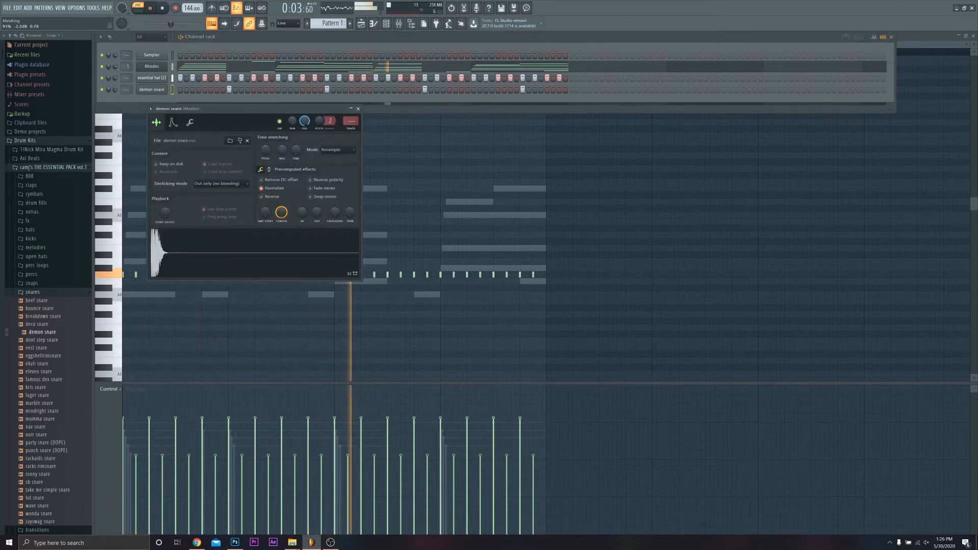
pyautogui.moveTo(317, 212); pyautogui.dragTo(316, 168)
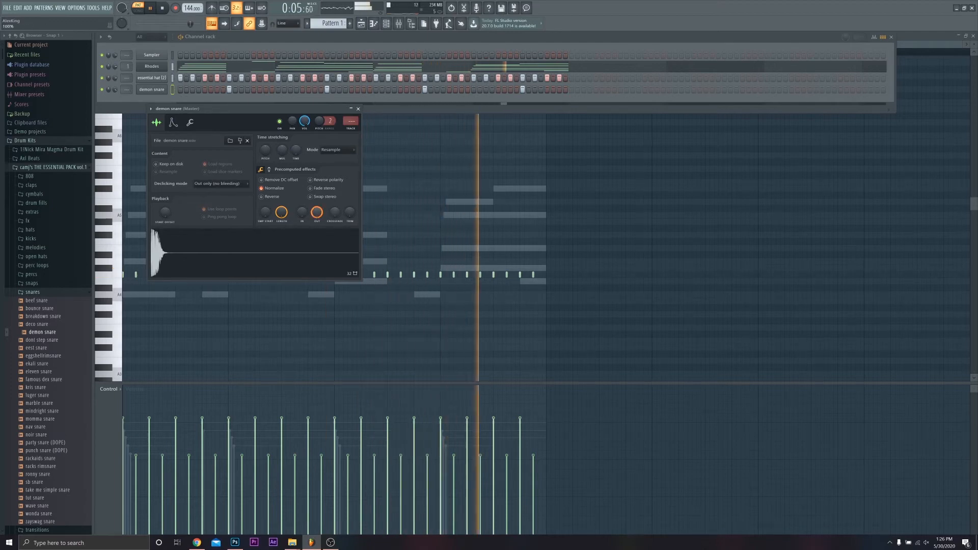
pyautogui.click(360, 116)
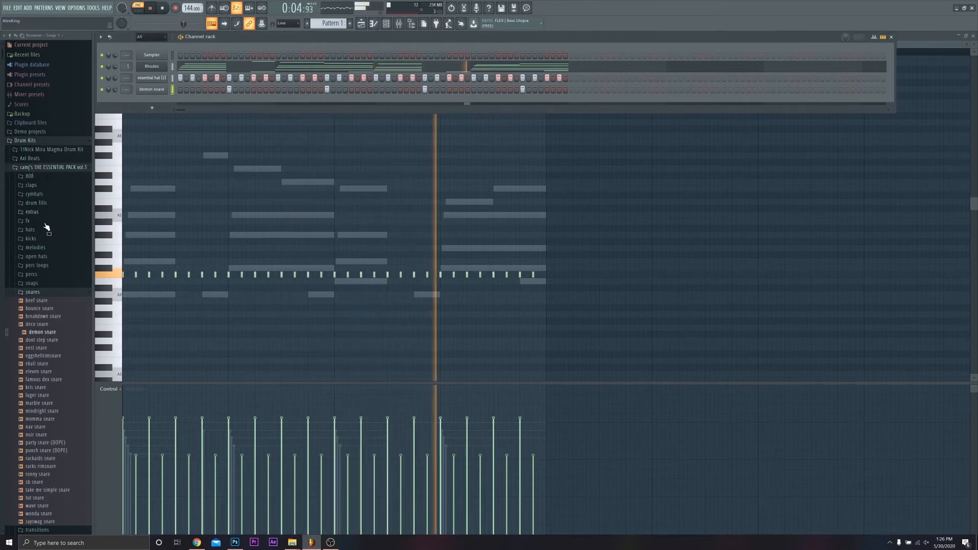
# Stop playback and add essential kick (3) from the pack's kicks folder as a new channel.
pyautogui.press('space')
pyautogui.click(38, 239)
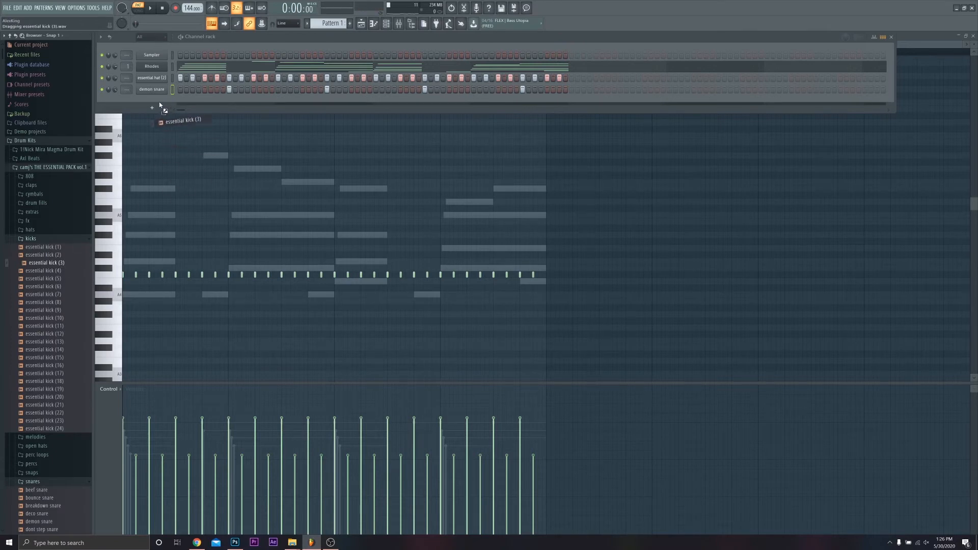
pyautogui.moveTo(159, 105); pyautogui.dragTo(161, 102)
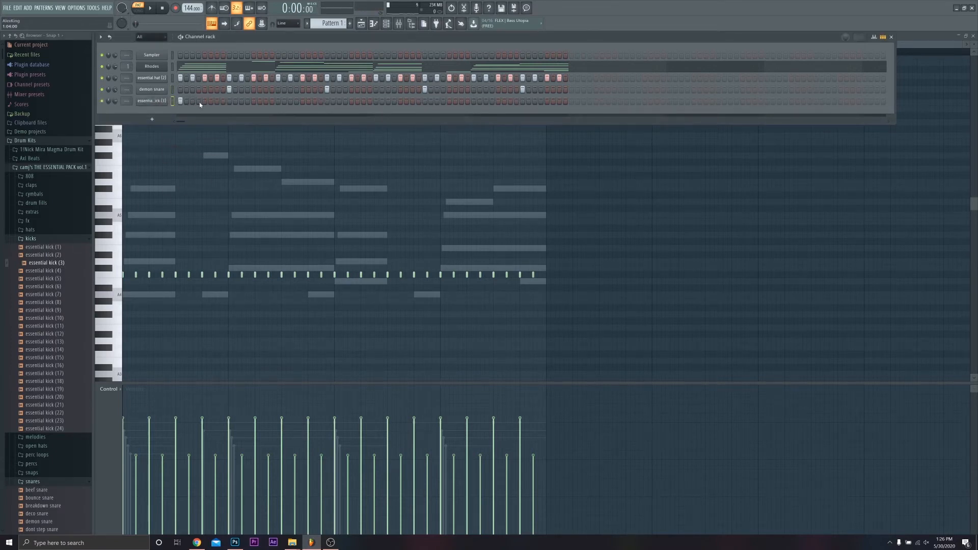
# Program essential kick (3) on steps 1, 3 and 7 of bar one and step 5 of bar two, checking by playback.
pyautogui.click(217, 101)
pyautogui.press('space')
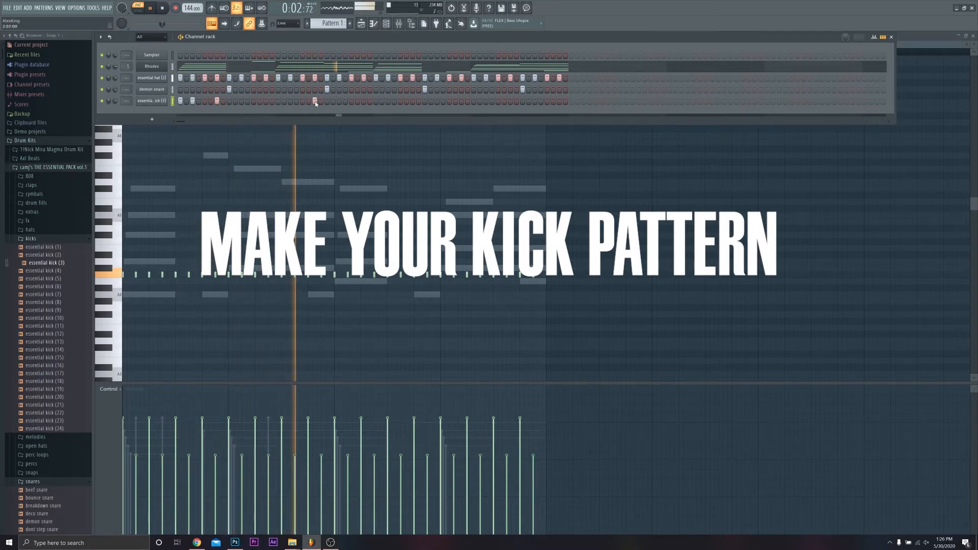
pyautogui.press('space')
pyautogui.click(290, 101)
pyautogui.press('space')
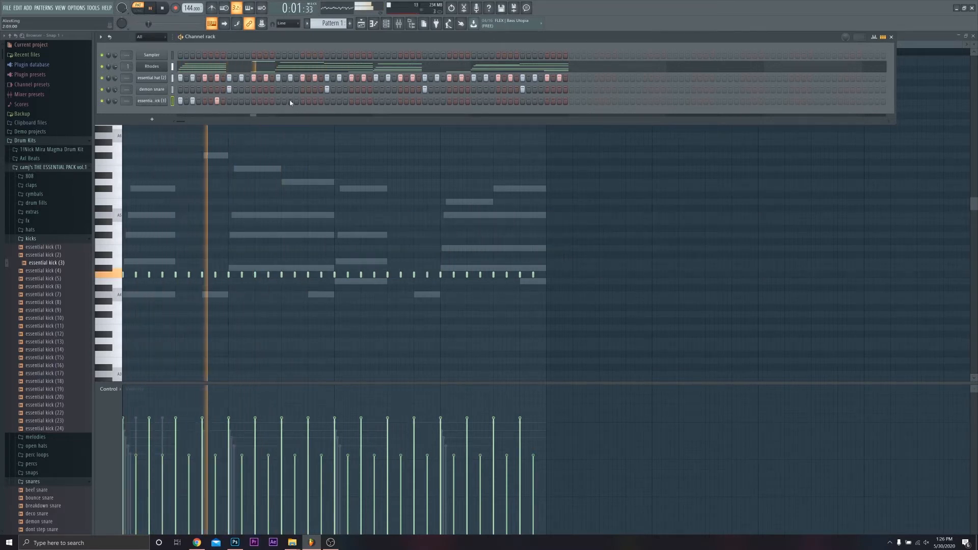
pyautogui.press('space')
pyautogui.click(304, 102)
pyautogui.press('space')
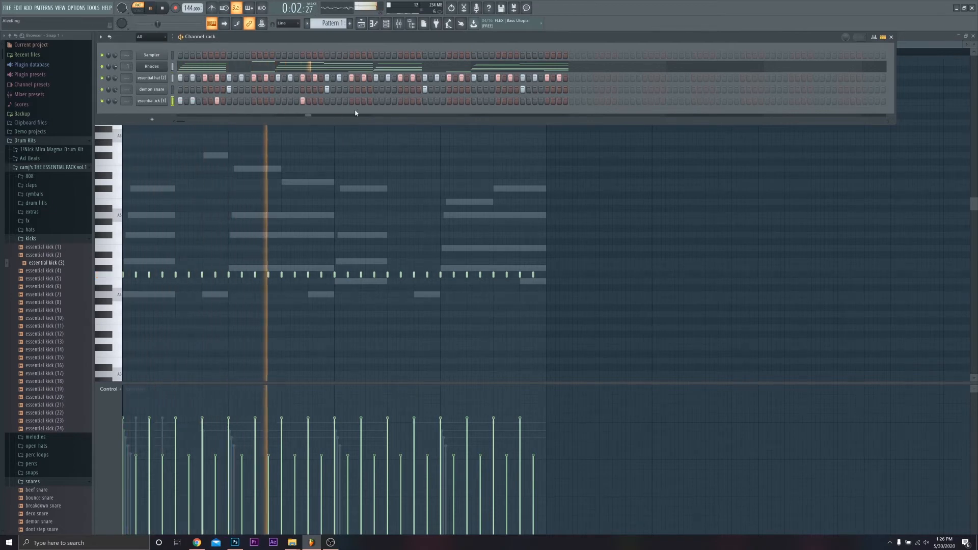
# Add kicks on steps 1, 3, 7 and 15 of bar three and step 15 of bar four, checking by playback.
pyautogui.press('space')
pyautogui.click(376, 103)
pyautogui.click(388, 102)
pyautogui.click(413, 101)
pyautogui.press('space')
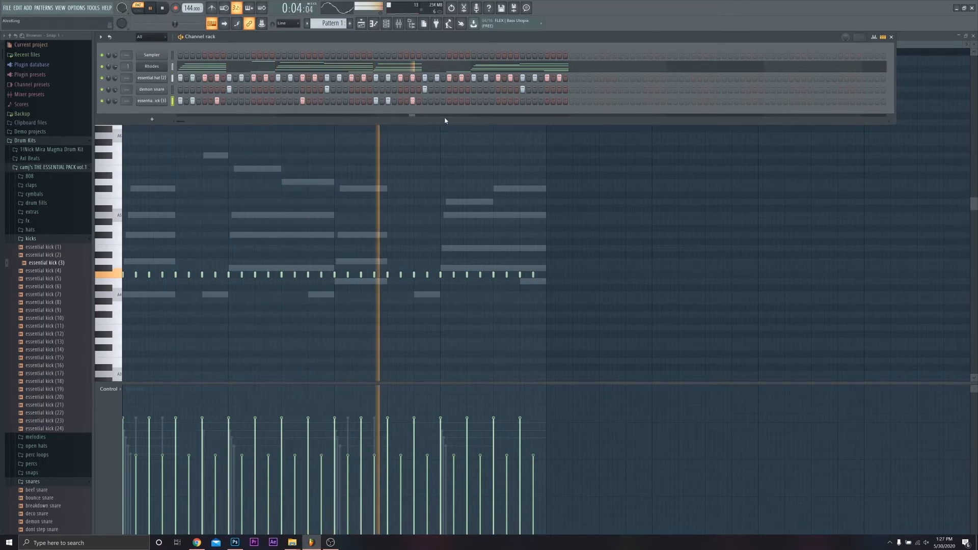
pyautogui.press('space')
pyautogui.click(462, 102)
pyautogui.press('space')
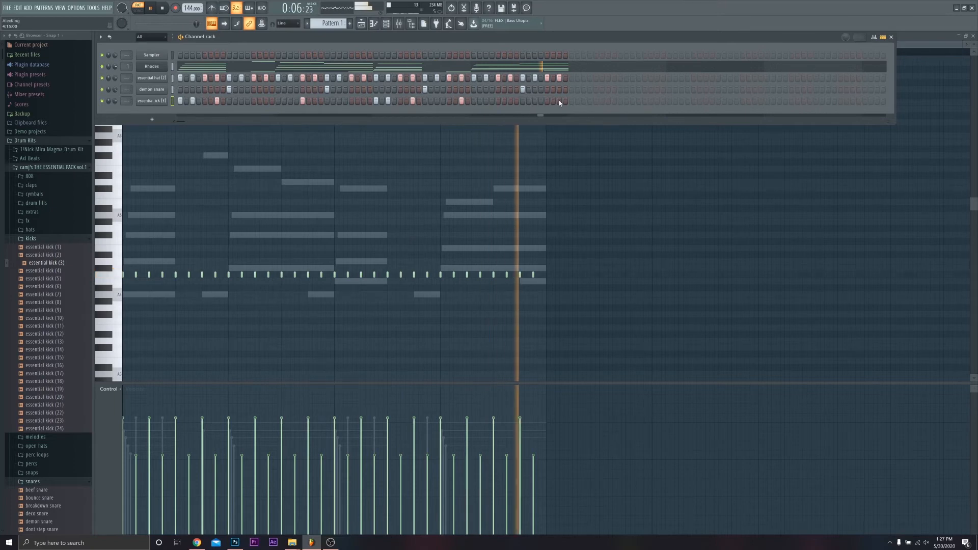
# Stop playback and audition the samples in the pack's snaps folder.
pyautogui.click(41, 239)
pyautogui.click(42, 295)
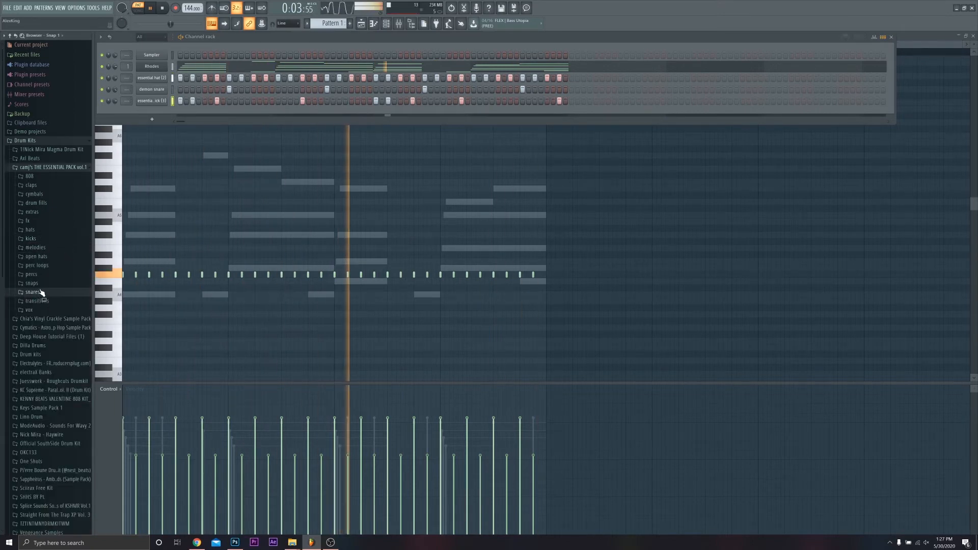
pyautogui.press('space')
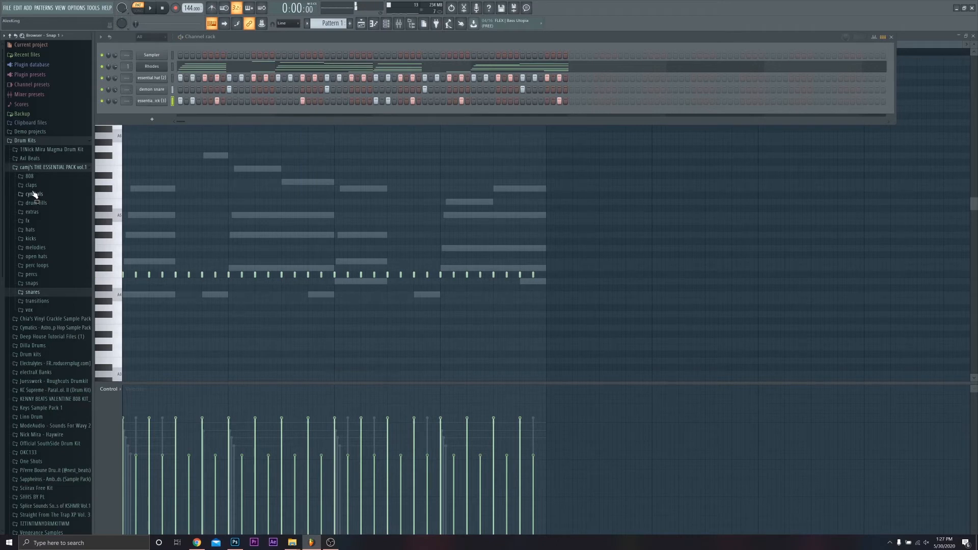
pyautogui.click(34, 285)
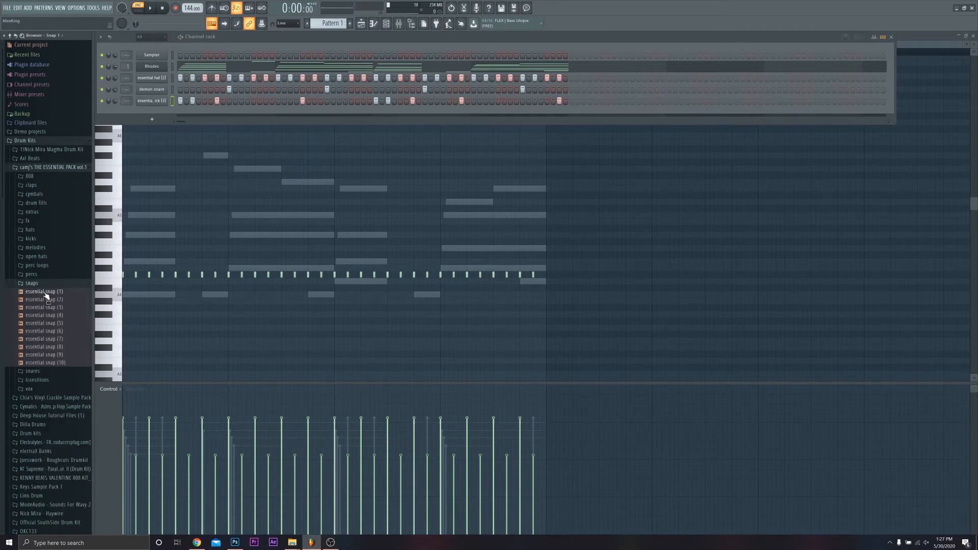
pyautogui.click(40, 299)
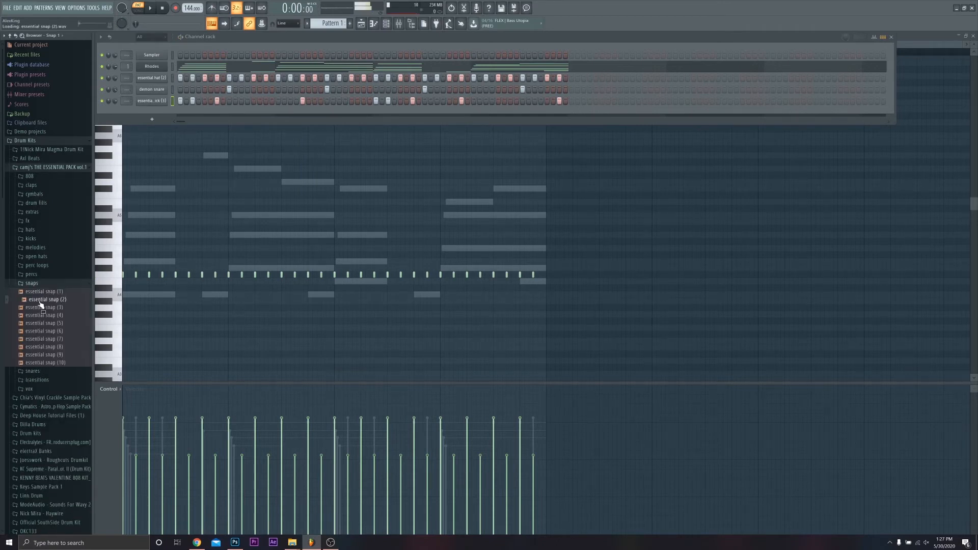
pyautogui.click(41, 307)
pyautogui.click(42, 316)
pyautogui.click(45, 323)
pyautogui.click(49, 331)
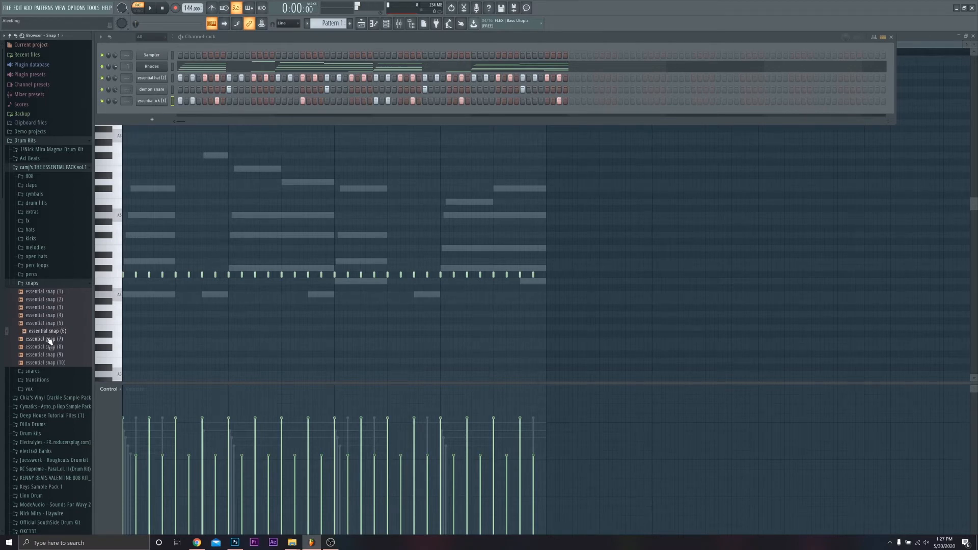
pyautogui.click(50, 339)
pyautogui.click(52, 346)
pyautogui.click(54, 355)
pyautogui.click(57, 363)
pyautogui.click(46, 316)
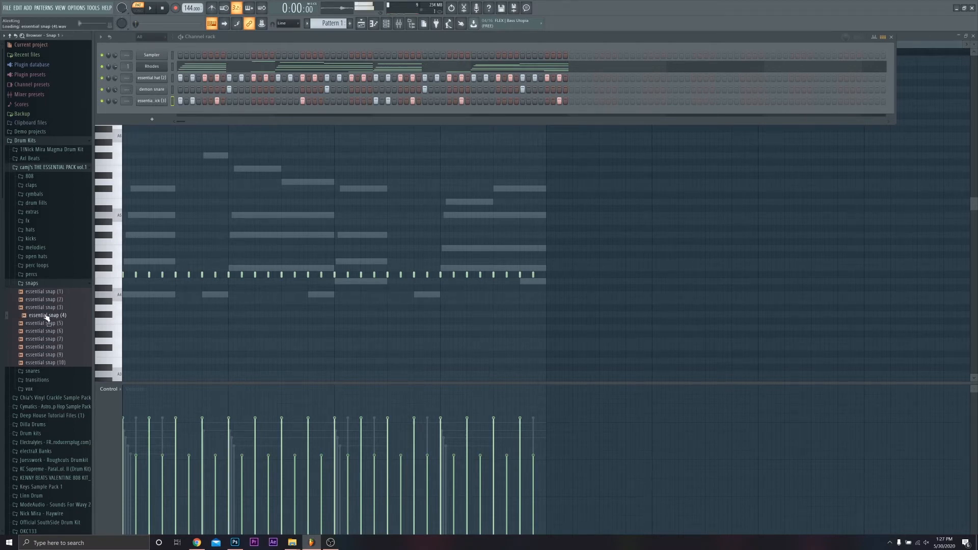
pyautogui.click(46, 308)
# Add essential snap (1) to the channel rack as a new channel.
pyautogui.moveTo(48, 301); pyautogui.dragTo(156, 165)
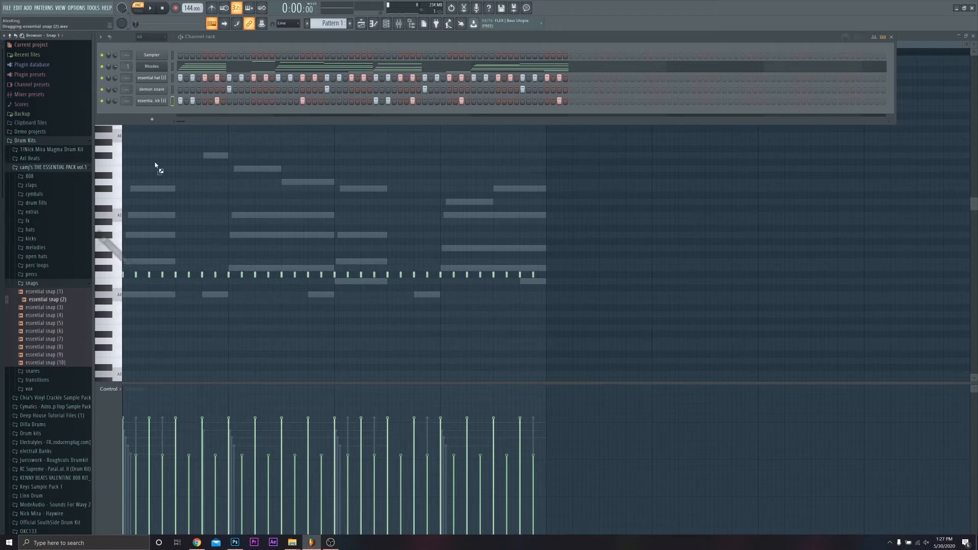
pyautogui.click(44, 292)
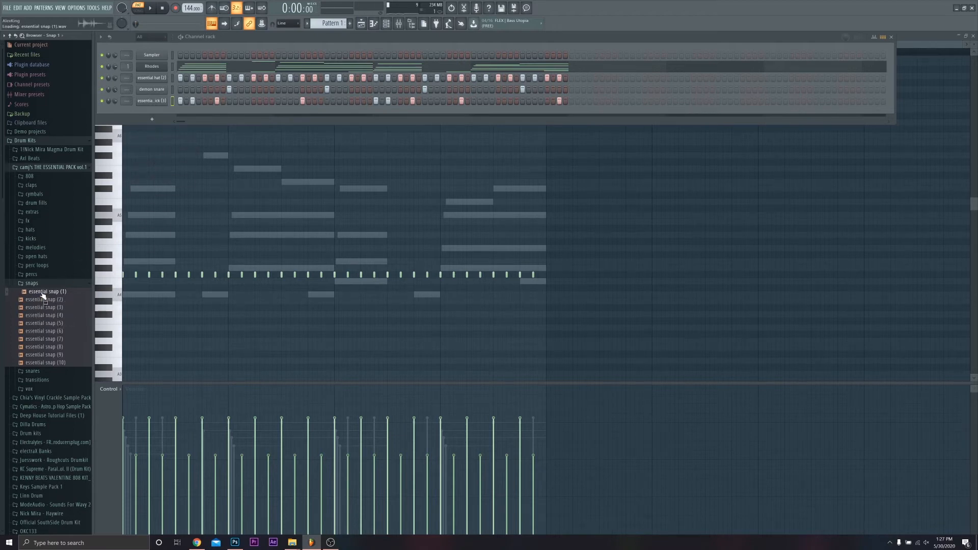
pyautogui.moveTo(43, 295); pyautogui.dragTo(146, 120)
# Program the snap on step 9 of all four bars during playback.
pyautogui.press('space')
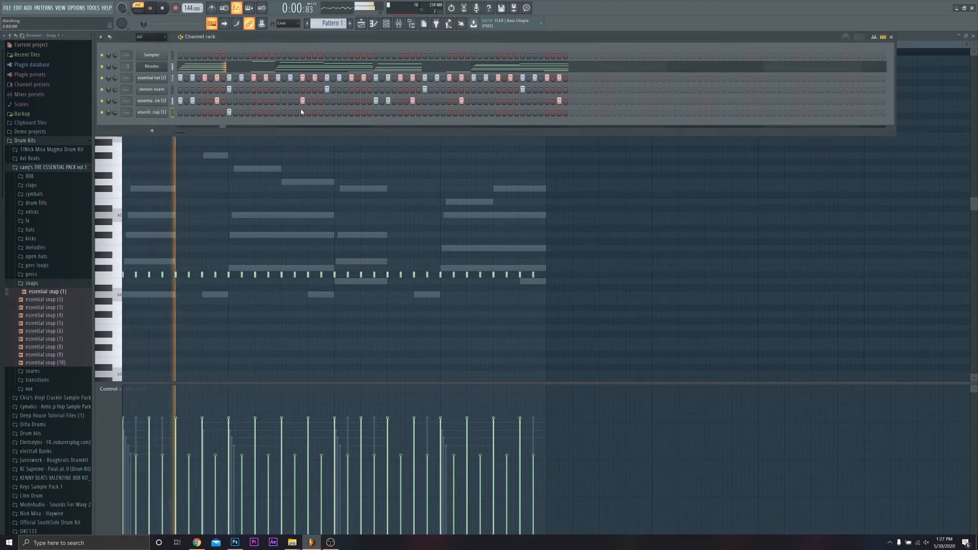
pyautogui.click(327, 112)
pyautogui.click(424, 112)
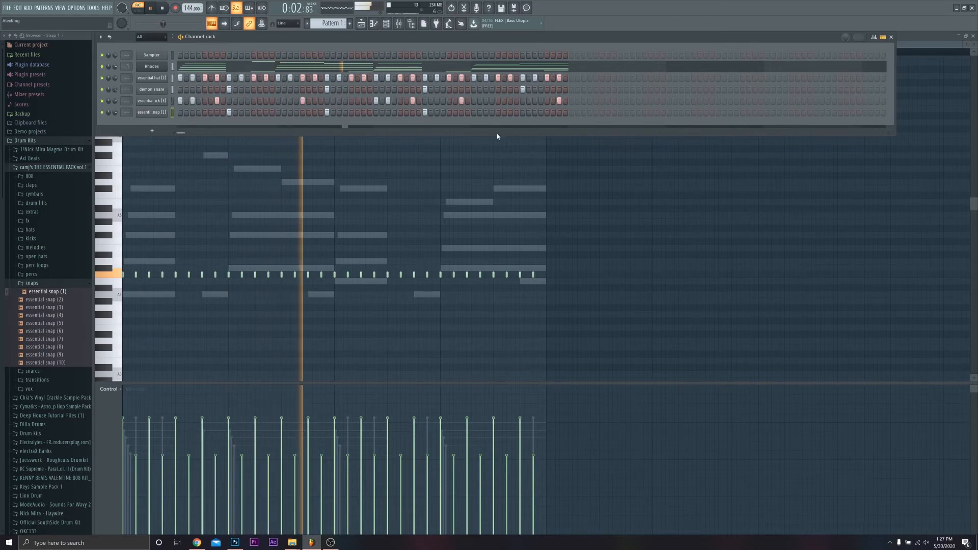
pyautogui.click(522, 112)
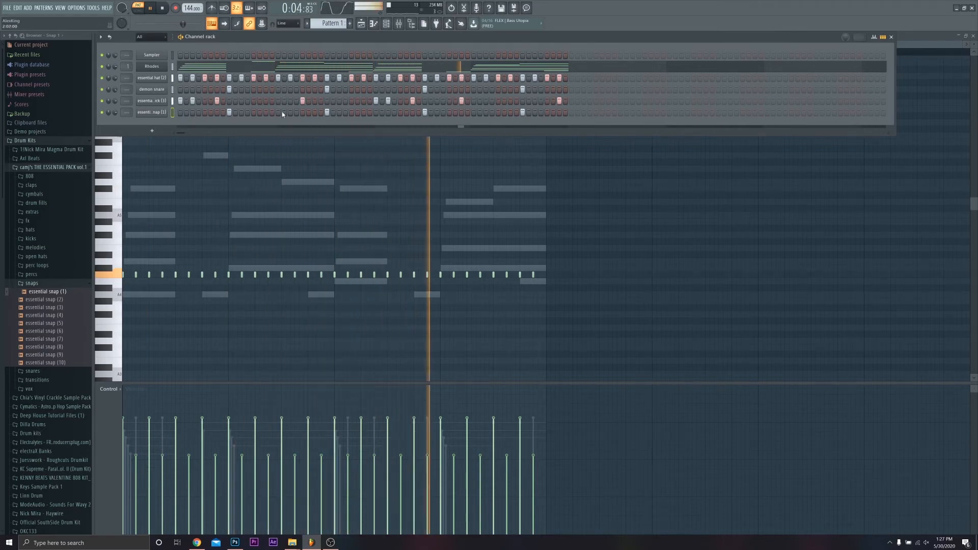
# Add demon snare hits on step 15 of bar one and step 3 of bars two and four, checking by playback.
pyautogui.press('space')
pyautogui.click(266, 90)
pyautogui.press('space')
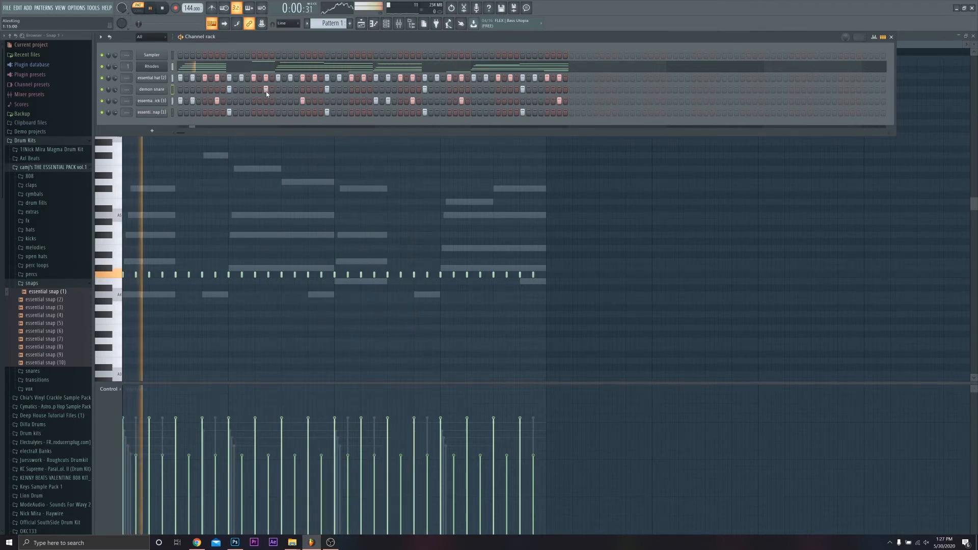
pyautogui.click(289, 90)
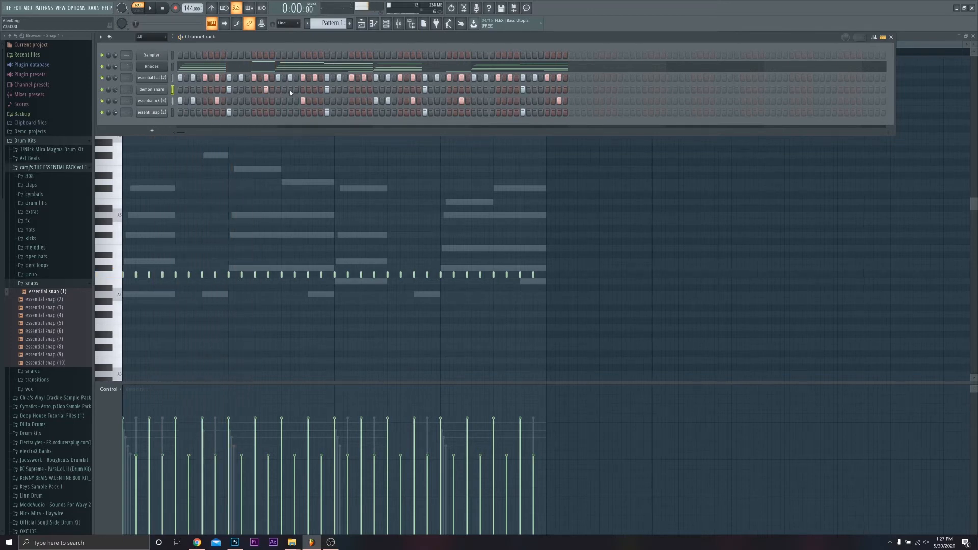
pyautogui.press('space')
pyautogui.press('space')
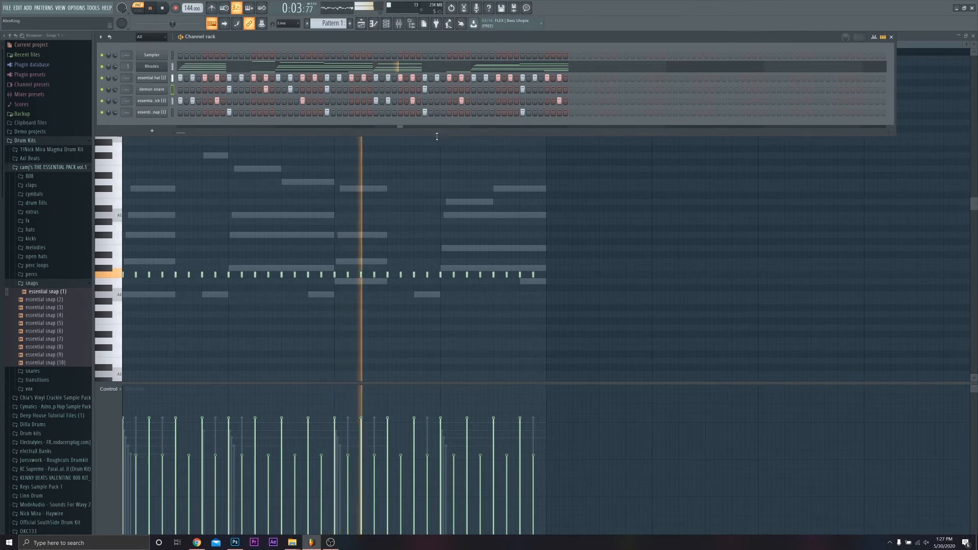
pyautogui.click(486, 90)
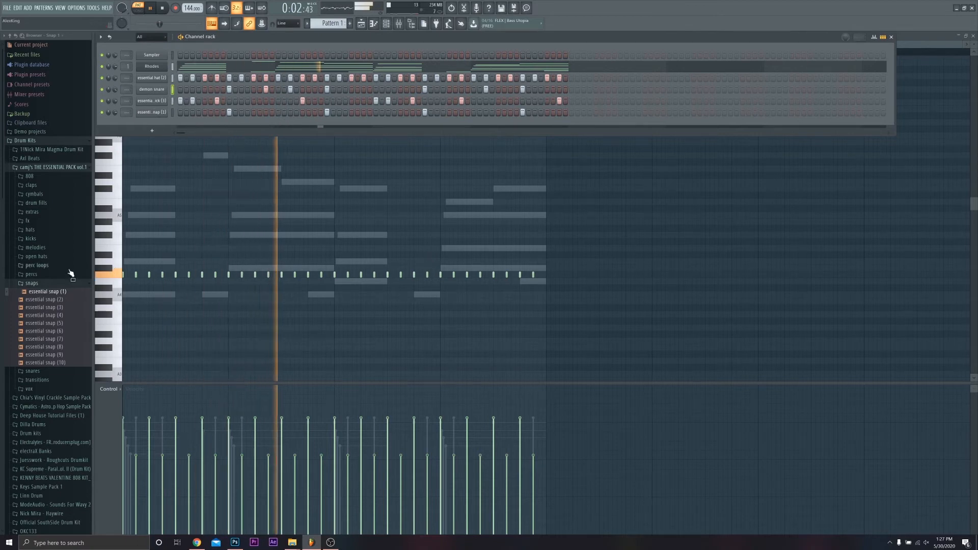
# Stop playback, audition the samples in the pack's 808 folder, and add mafia C as a new channel.
pyautogui.click(35, 283)
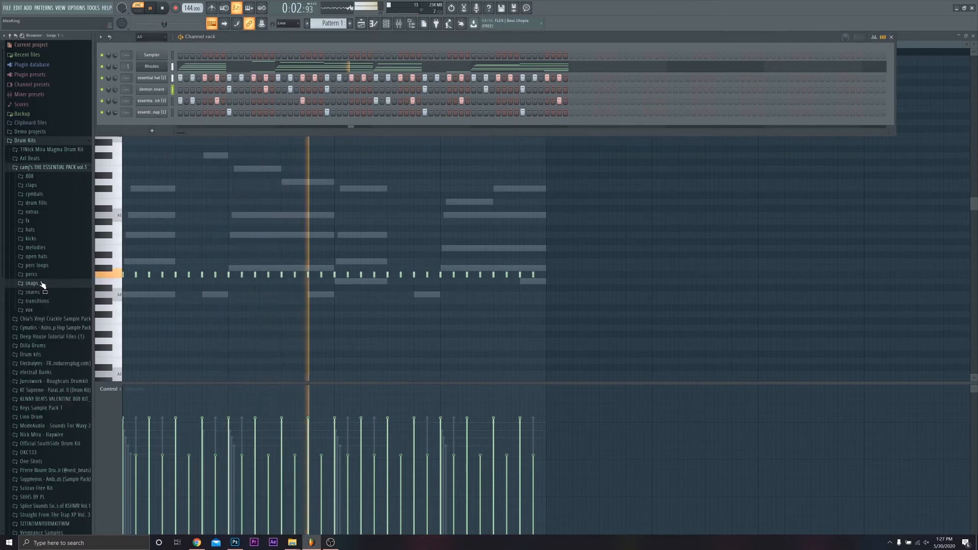
pyautogui.press('space')
pyautogui.click(30, 177)
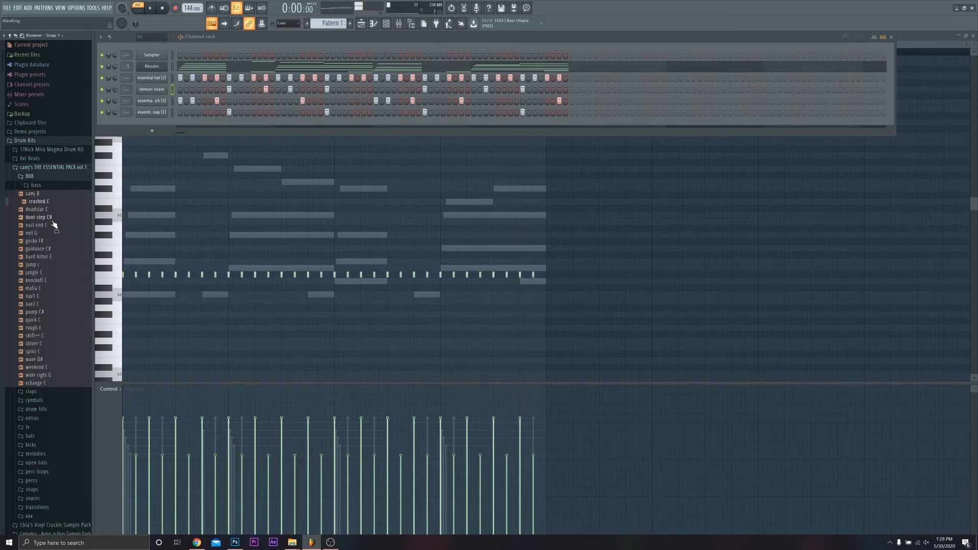
pyautogui.click(49, 225)
pyautogui.click(48, 233)
pyautogui.click(52, 248)
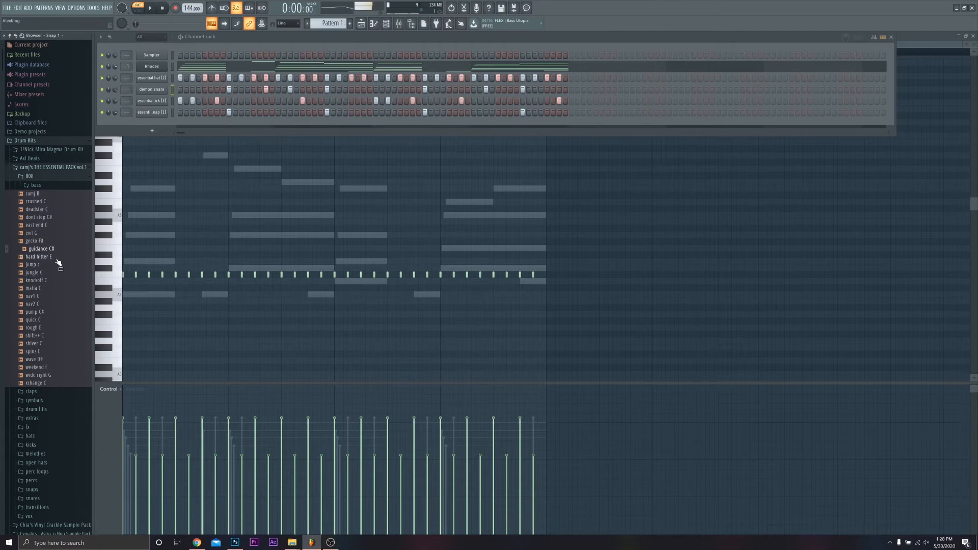
pyautogui.click(57, 257)
pyautogui.click(56, 265)
pyautogui.click(54, 273)
pyautogui.click(53, 280)
pyautogui.click(55, 289)
pyautogui.moveTo(54, 290); pyautogui.dragTo(161, 120)
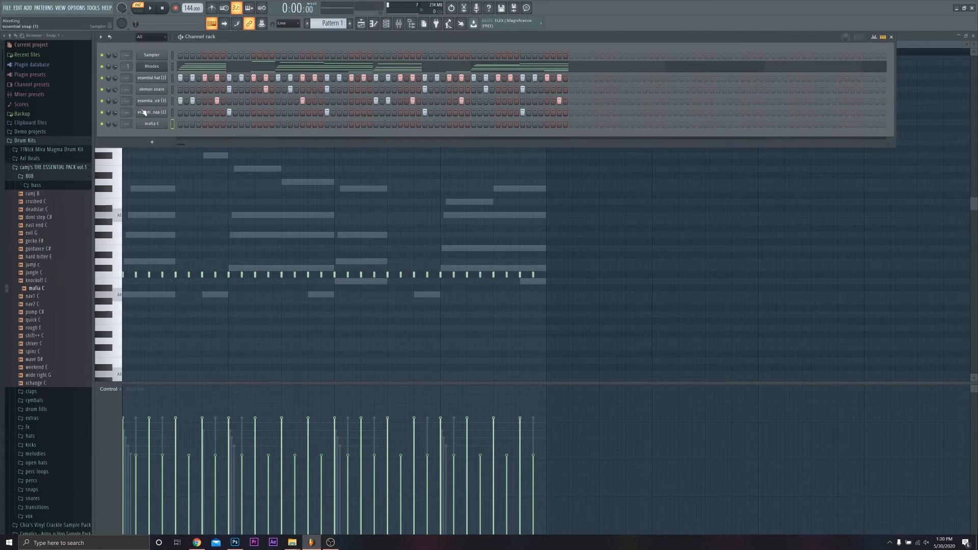
# Copy the essential kick (3) pattern to the mafia C channel and open mafia C in the piano roll.
pyautogui.rightClick(151, 100)
pyautogui.click(253, 107)
pyautogui.rightClick(156, 125)
pyautogui.click(247, 137)
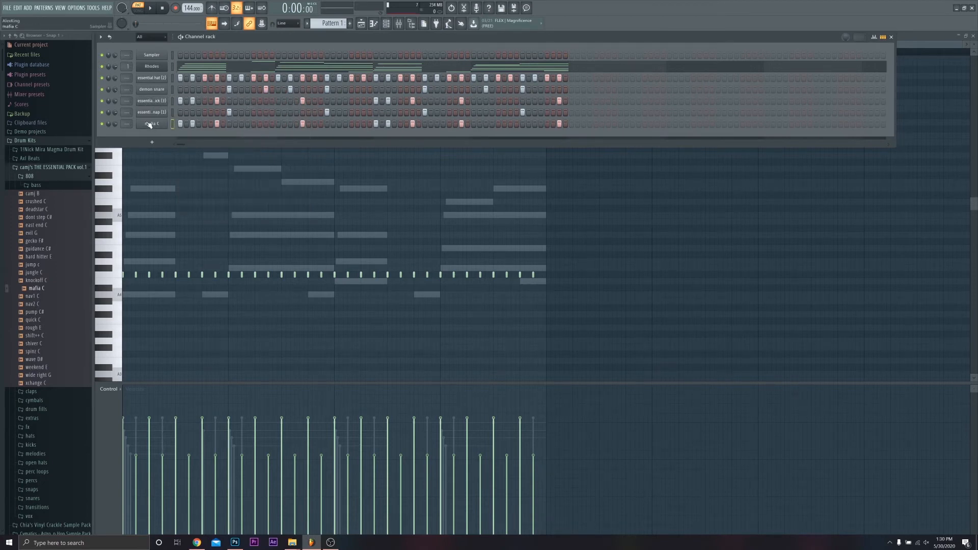
pyautogui.rightClick(160, 126)
pyautogui.click(181, 128)
# Transpose all the mafia C notes to A5, comparing octaves by playback.
pyautogui.press('space')
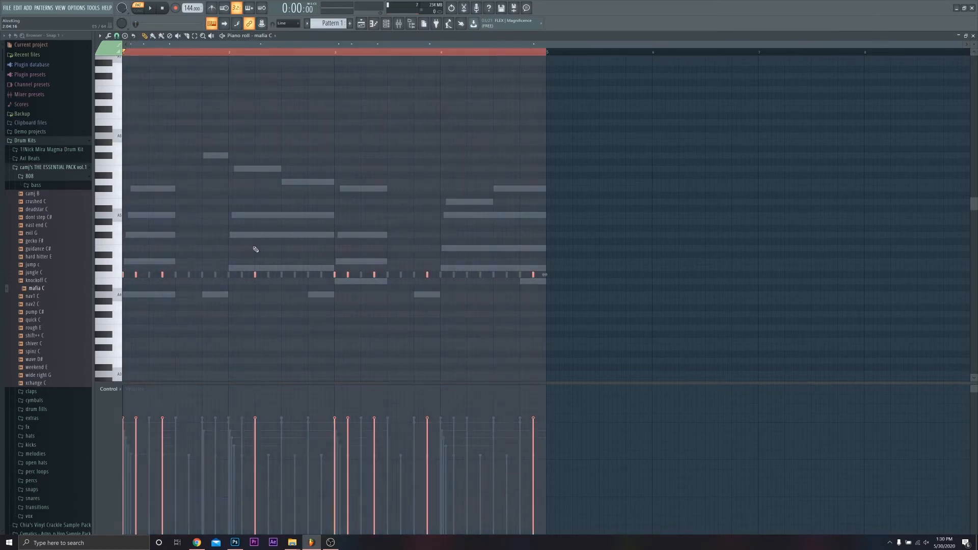
pyautogui.hotkey('ctrl', 'Down')
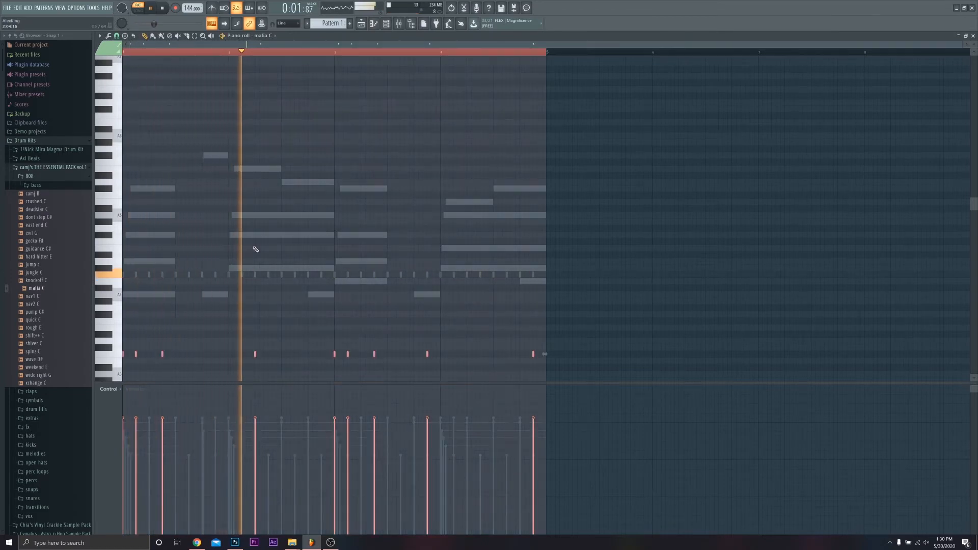
pyautogui.hotkey('ctrl', 'Up')
pyautogui.hotkey('shift', 'Down')
pyautogui.hotkey('shift', 'Down')
pyautogui.hotkey('shift', 'Down')
pyautogui.press('space')
pyautogui.press('space')
pyautogui.hotkey('ctrl', 'Up')
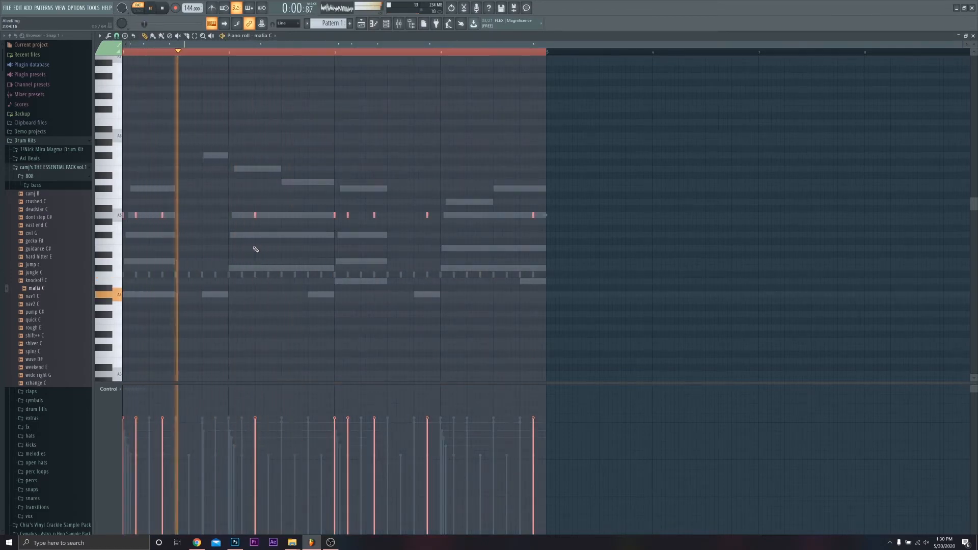
pyautogui.press('space')
pyautogui.press('space')
pyautogui.hotkey('ctrl', 'd')
pyautogui.press('space')
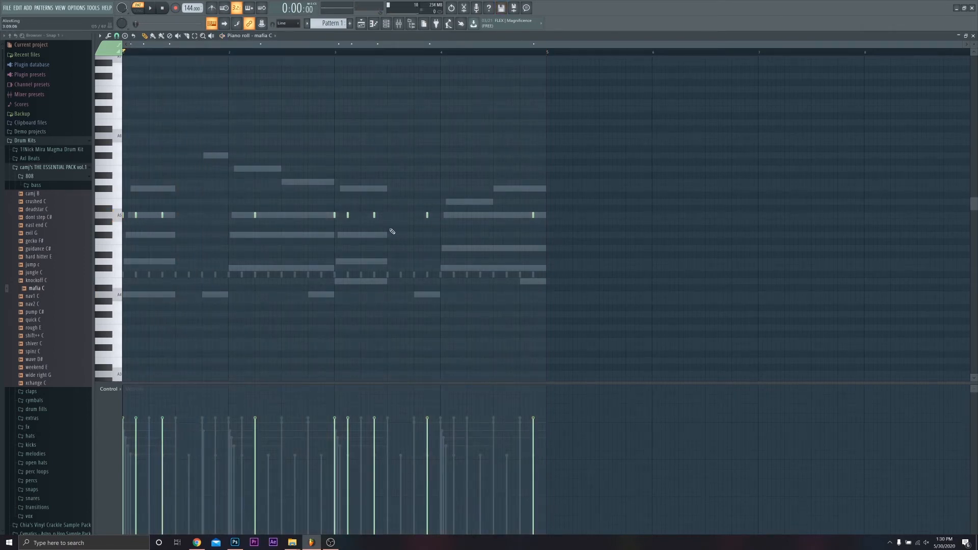
# Lengthen all mafia C notes so each reaches the next one and the last reaches the end of bar four.
pyautogui.hotkey('ctrl', 'a')
pyautogui.keyDown('ctrl'); pyautogui.click(439, 142); pyautogui.keyUp('ctrl')
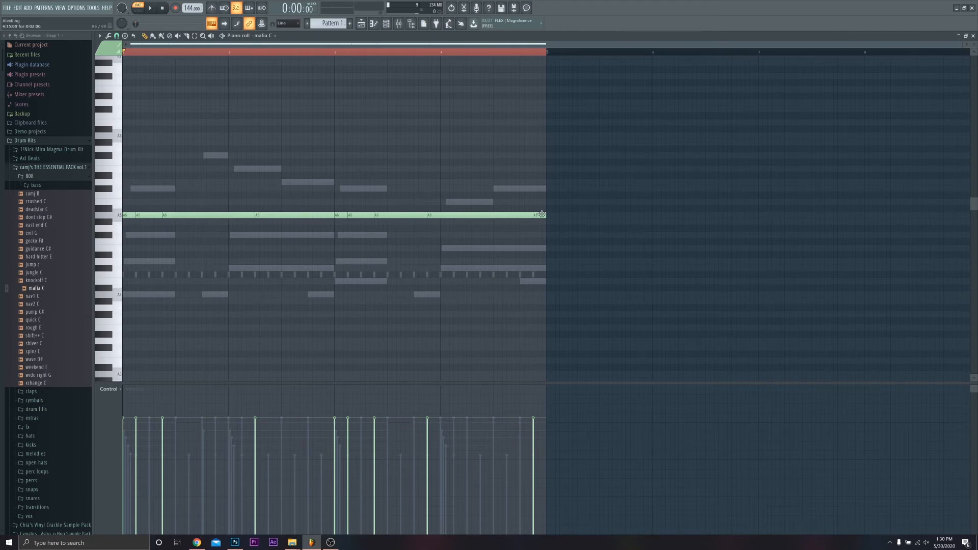
pyautogui.keyDown('ctrl'); pyautogui.click(465, 55); pyautogui.keyUp('ctrl')
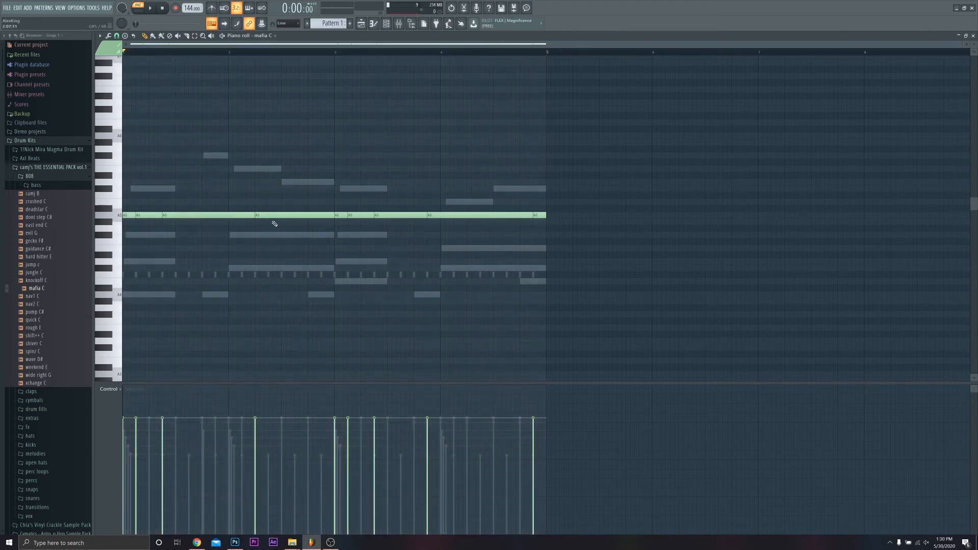
# Move all mafia C notes down one octave to A4 and raise the note on step 5 of bar two to C#5.
pyautogui.hotkey('ctrl', 'a')
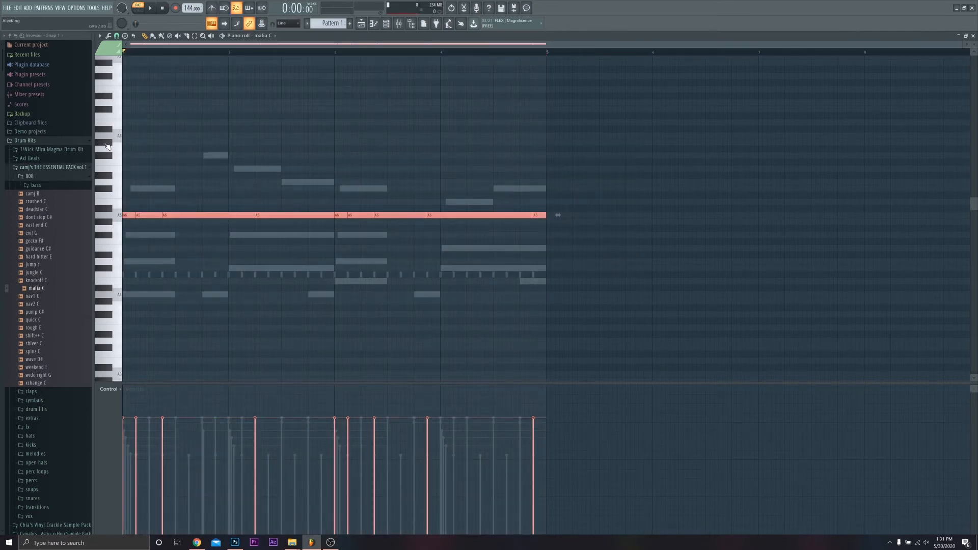
pyautogui.hotkey('ctrl', 'Down')
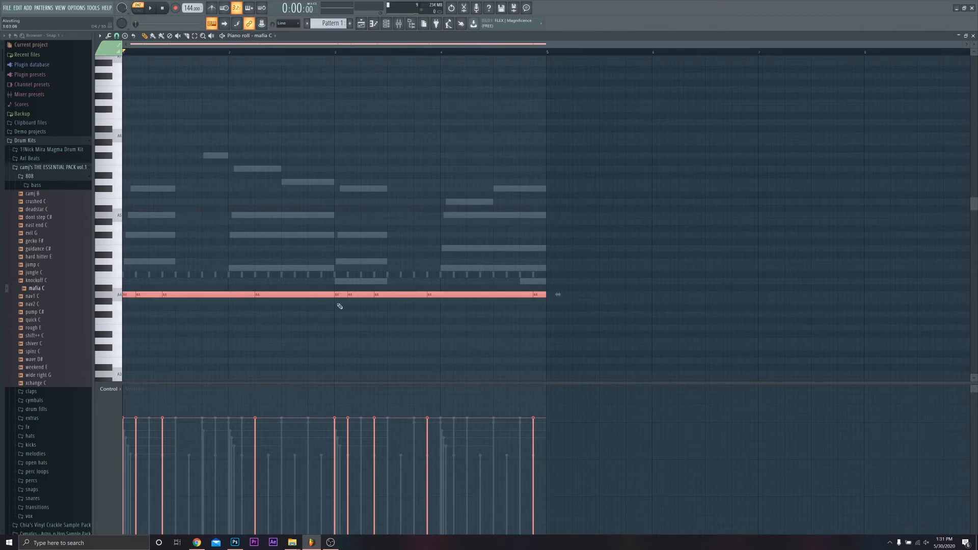
pyautogui.moveTo(288, 282); pyautogui.dragTo(301, 300)
pyautogui.hotkey('shift', 'Up')
pyautogui.hotkey('shift', 'Up')
pyautogui.hotkey('shift', 'Up')
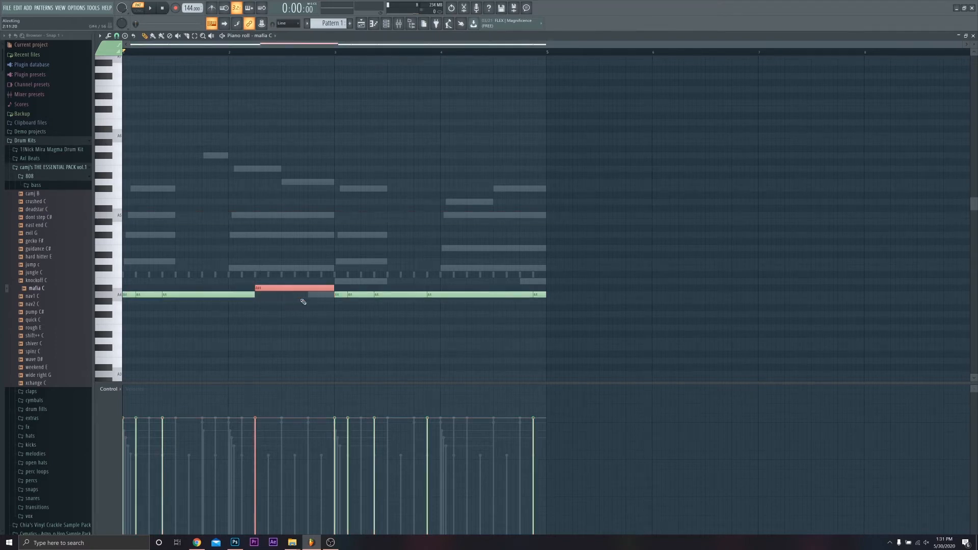
pyautogui.hotkey('shift', 'Up')
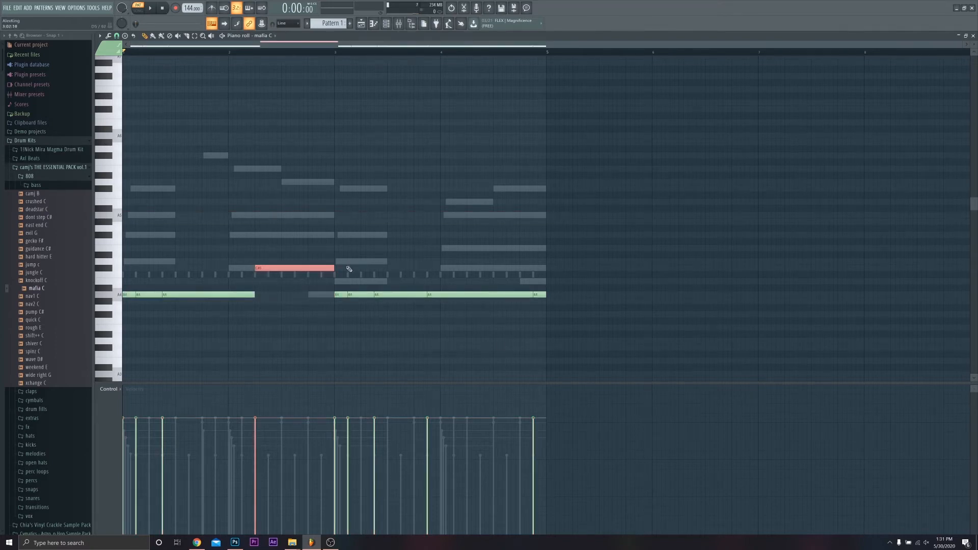
# Raise the first three mafia C notes of bar three to B4.
pyautogui.moveTo(347, 271); pyautogui.dragTo(408, 311)
pyautogui.hotkey('shift', 'Up')
pyautogui.hotkey('shift', 'Up')
pyautogui.hotkey('shift', 'Up')
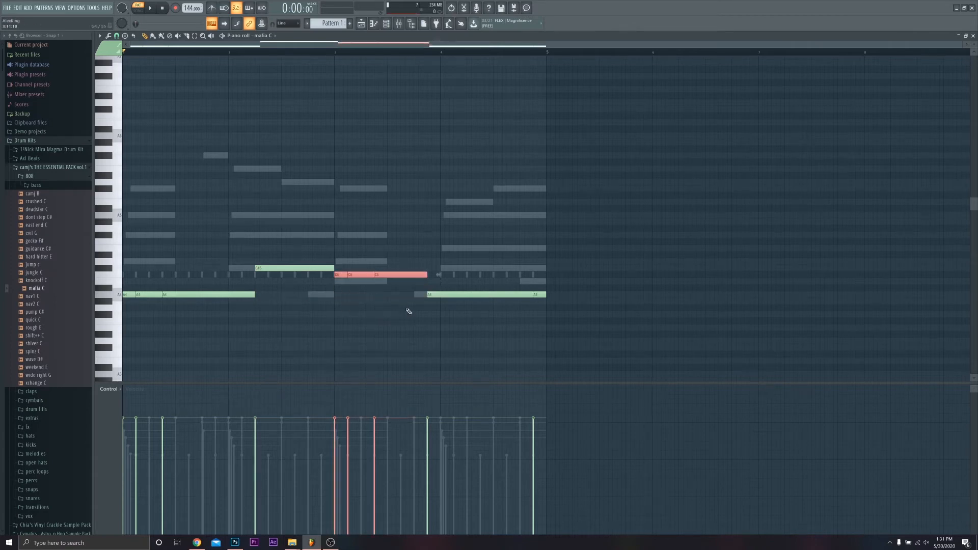
pyautogui.hotkey('shift', 'Down')
# Raise the last two mafia C notes, on step 15 of bars three and four, to C#5.
pyautogui.moveTo(488, 273); pyautogui.dragTo(544, 322)
pyautogui.hotkey('shift', 'Up')
pyautogui.hotkey('shift', 'Up')
pyautogui.hotkey('shift', 'Up')
pyautogui.hotkey('shift', 'Up')
# Shift the whole mafia C bassline up one octave and check it by playback.
pyautogui.press('space')
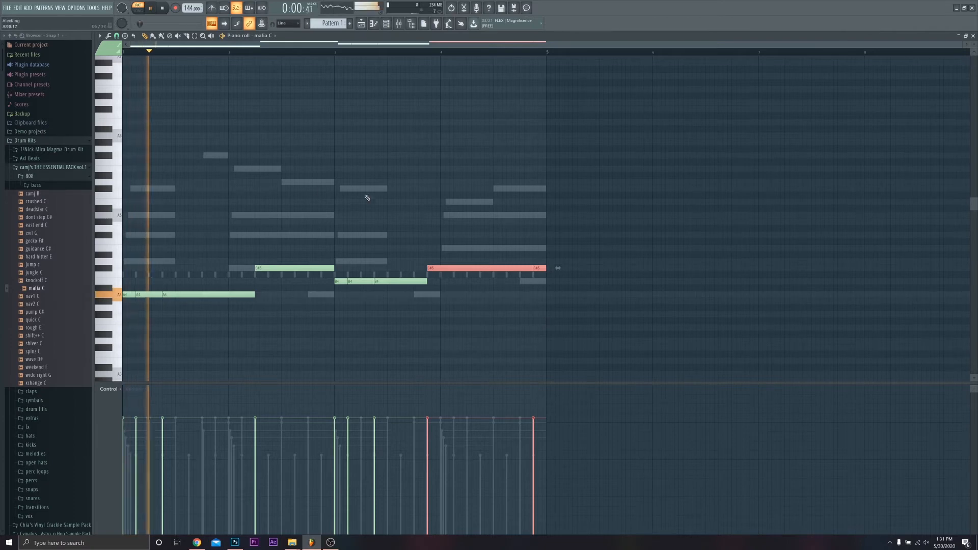
pyautogui.hotkey('ctrl', 'a')
pyautogui.hotkey('ctrl', 'Up')
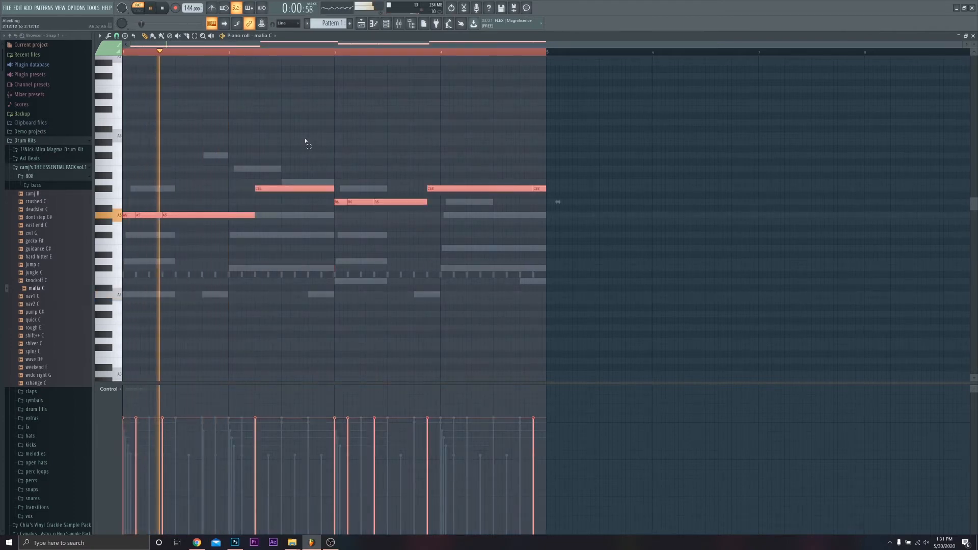
pyautogui.hotkey('ctrl', 'd')
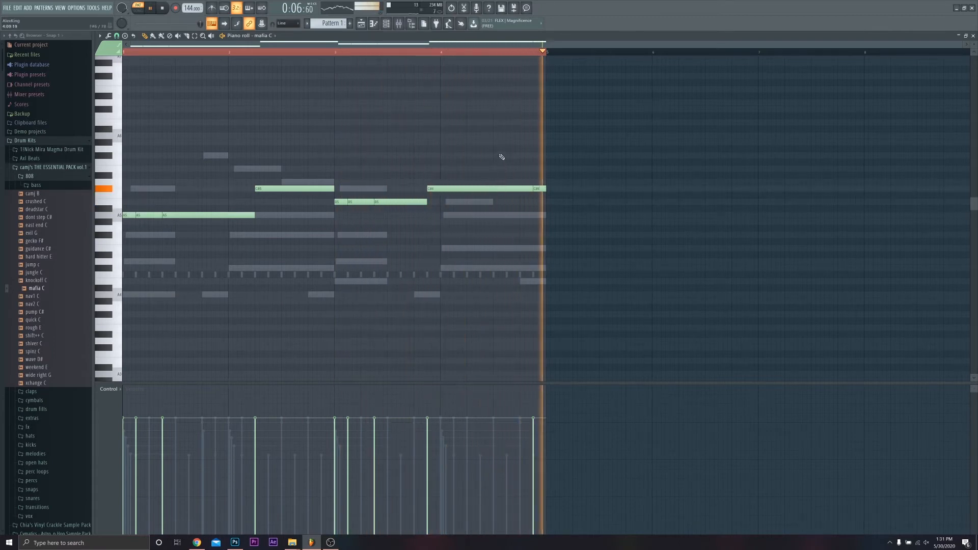
pyautogui.press('space')
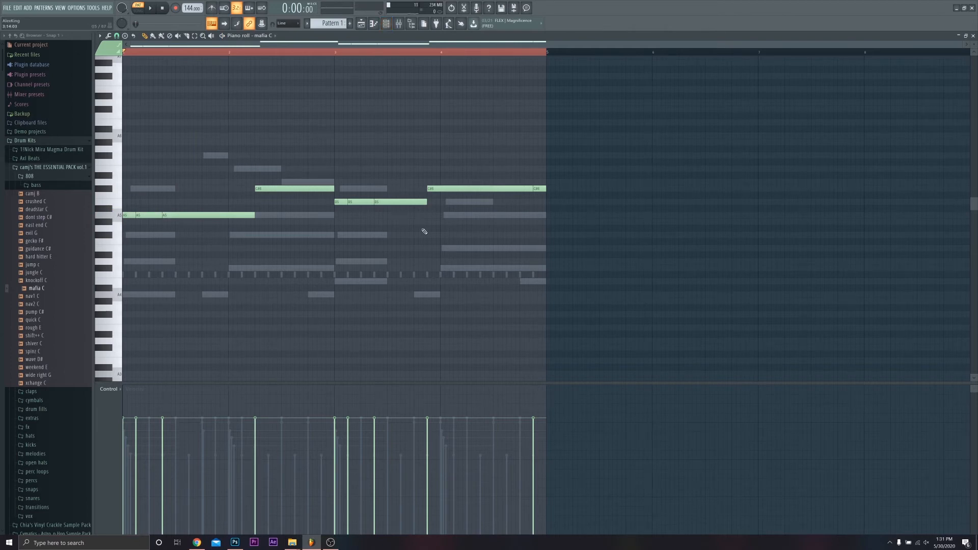
# Move the whole mafia C bassline down one octave and check it by playback.
pyautogui.hotkey('ctrl', 'a')
pyautogui.hotkey('ctrl', 'Down')
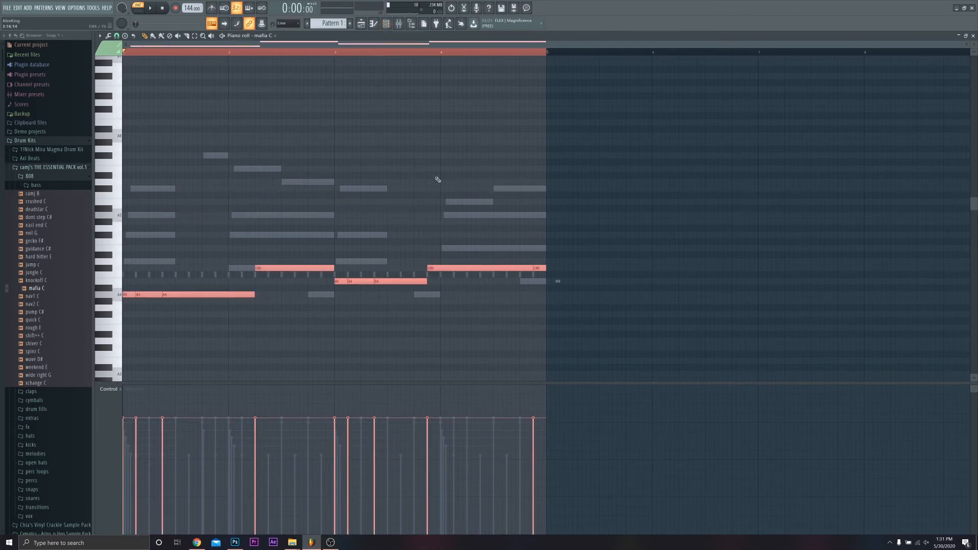
pyautogui.press('space')
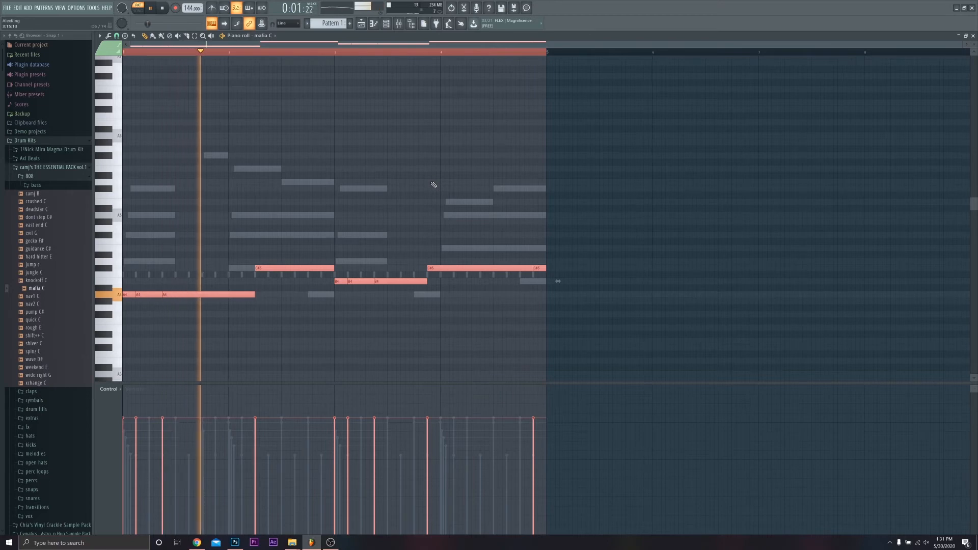
pyautogui.press('space')
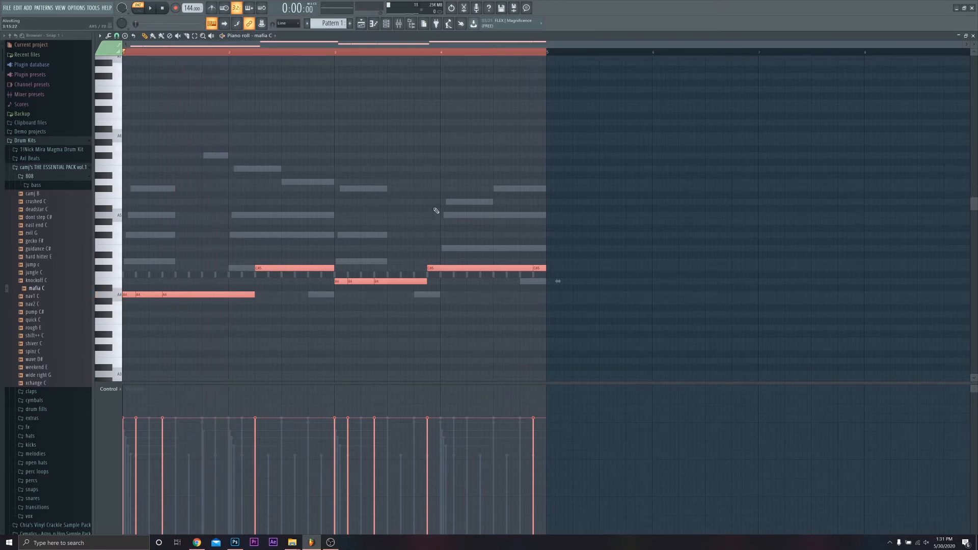
pyautogui.hotkey('shift', 'Up')
pyautogui.hotkey('shift', 'Up')
pyautogui.hotkey('shift', 'Up')
pyautogui.hotkey('shift', 'Down')
pyautogui.hotkey('shift', 'Down')
pyautogui.hotkey('shift', 'Down')
pyautogui.keyDown('ctrl'); pyautogui.click(468, 345); pyautogui.keyUp('ctrl')
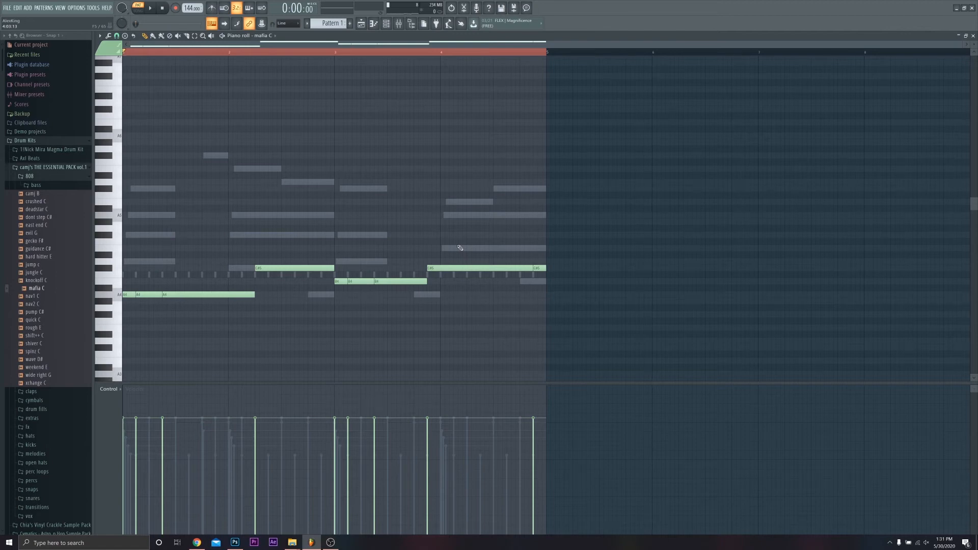
# Transpose all mafia C notes up five semitones.
pyautogui.hotkey('ctrl', 'a')
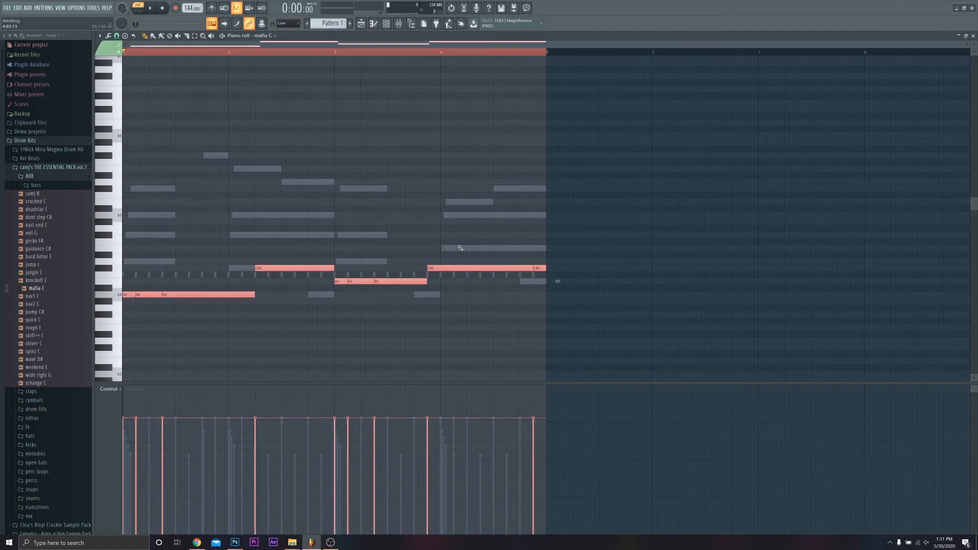
pyautogui.press('Up')
pyautogui.press('Up')
pyautogui.press('Up')
pyautogui.press('Up')
pyautogui.press('Up')
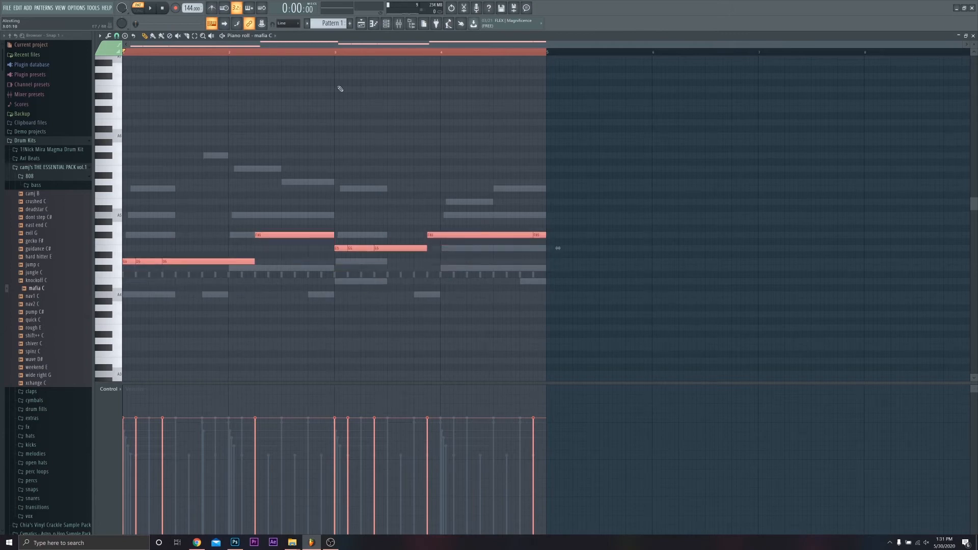
# Transpose all Rhodes notes up five semitones to match the bassline and check the result by playback.
pyautogui.click(387, 26)
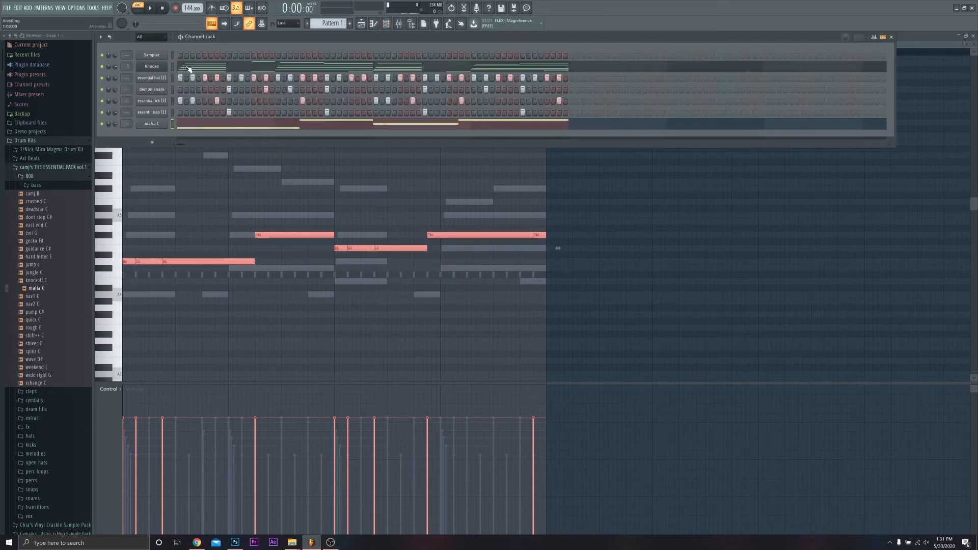
pyautogui.click(188, 69)
pyautogui.hotkey('ctrl', 'a')
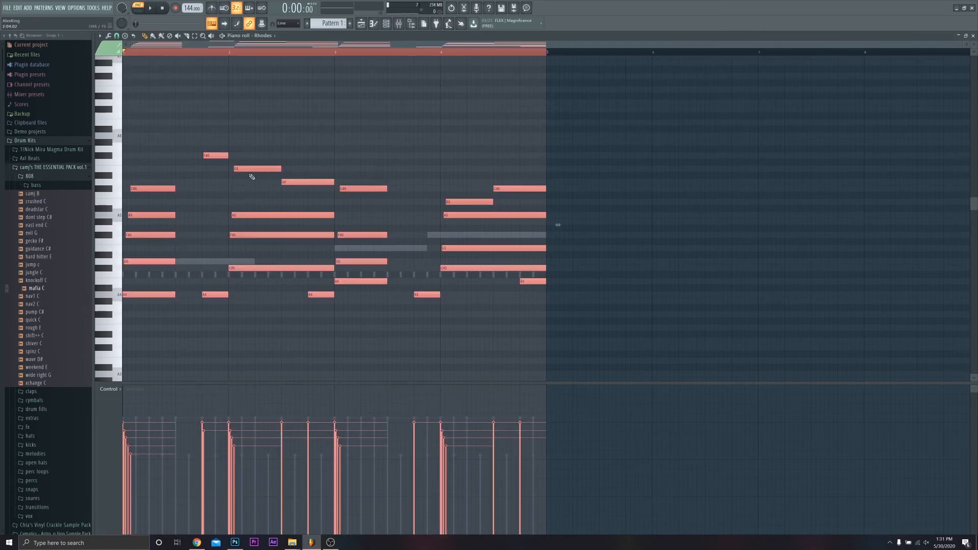
pyautogui.press('Up')
pyautogui.press('Up')
pyautogui.press('Up')
pyautogui.press('Up')
pyautogui.press('Up')
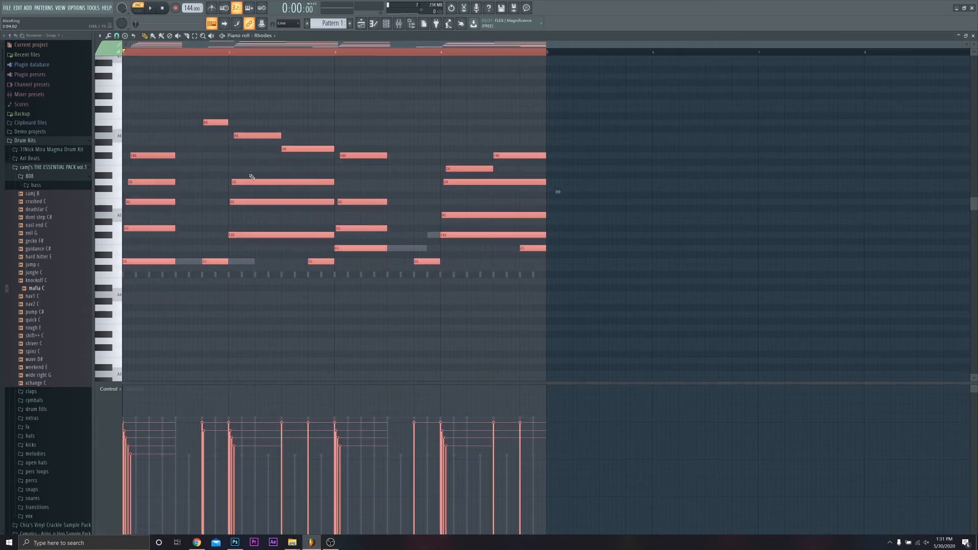
pyautogui.press('space')
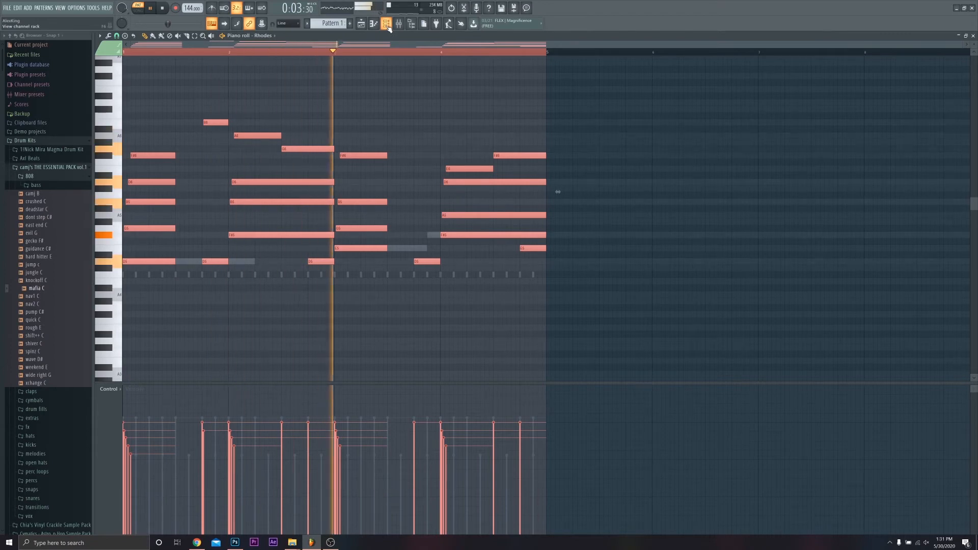
pyautogui.rightClick(400, 53)
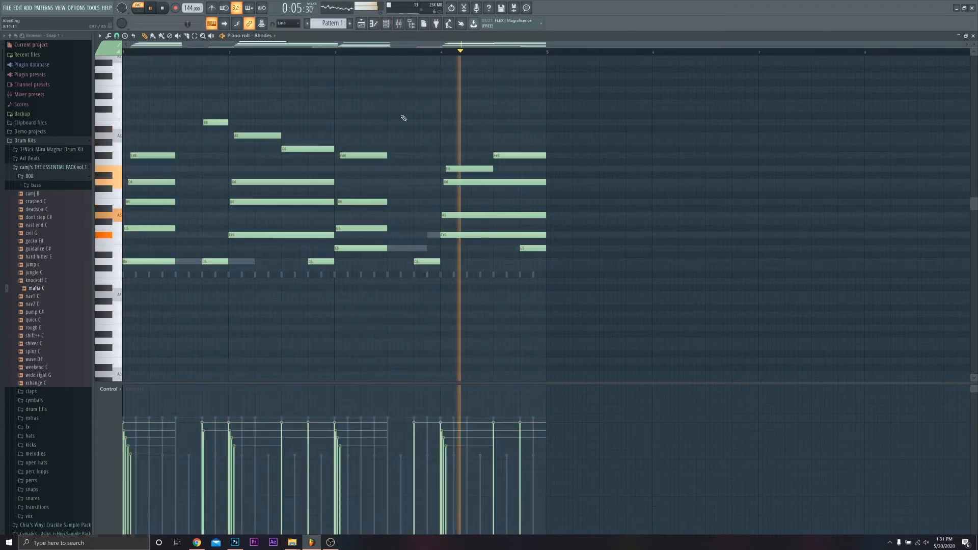
pyautogui.press('space')
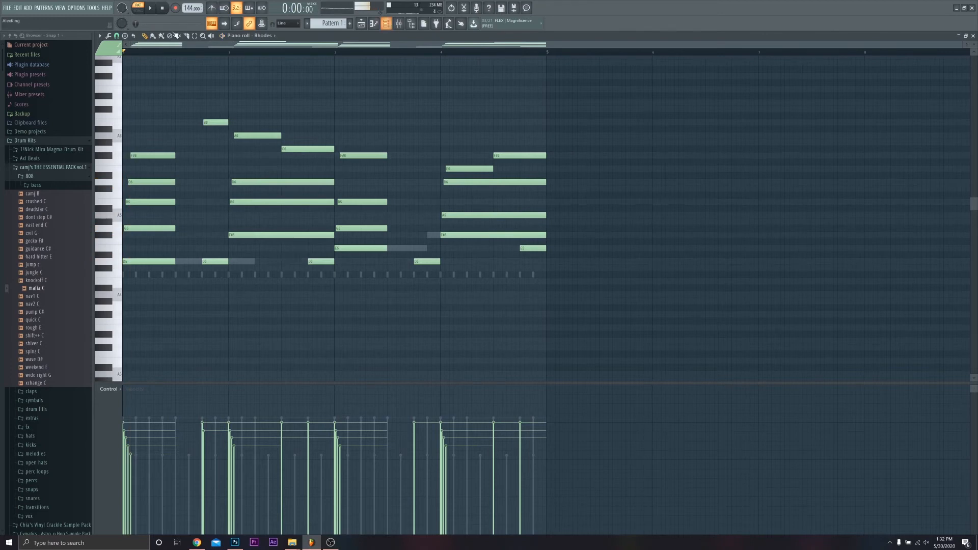
# Set the mafia C channel to cut itself and check it by playback.
pyautogui.click(82, 7)
pyautogui.click(82, 8)
pyautogui.click(387, 24)
pyautogui.rightClick(153, 124)
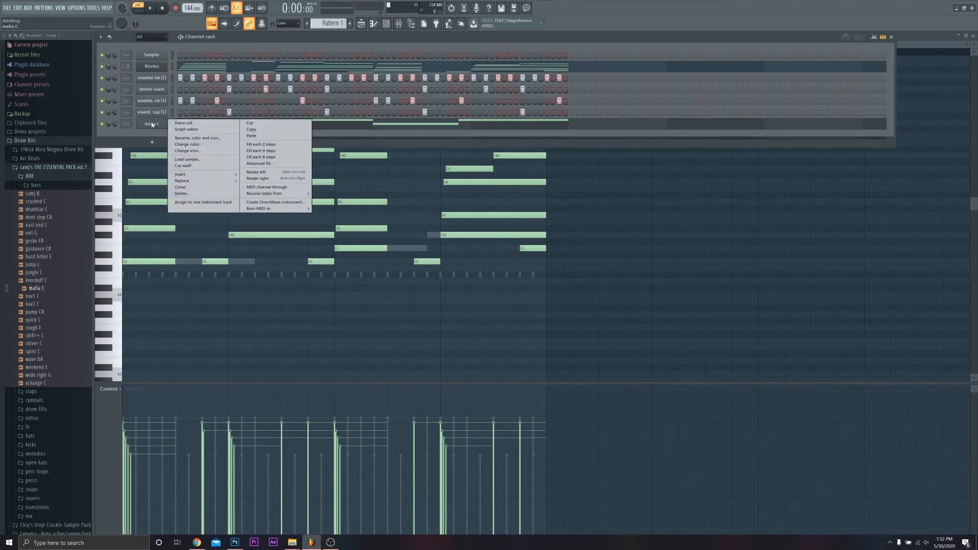
pyautogui.click(187, 166)
pyautogui.press('space')
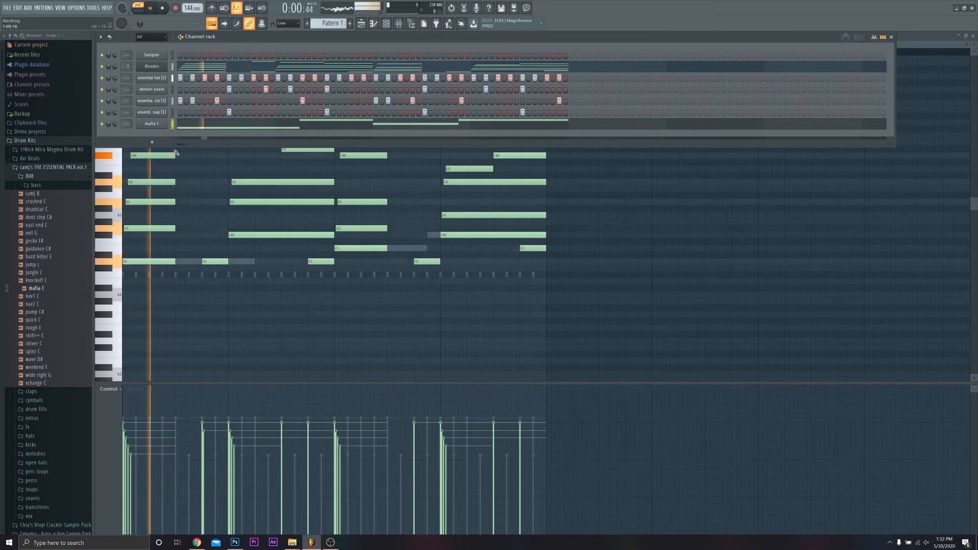
pyautogui.press('space')
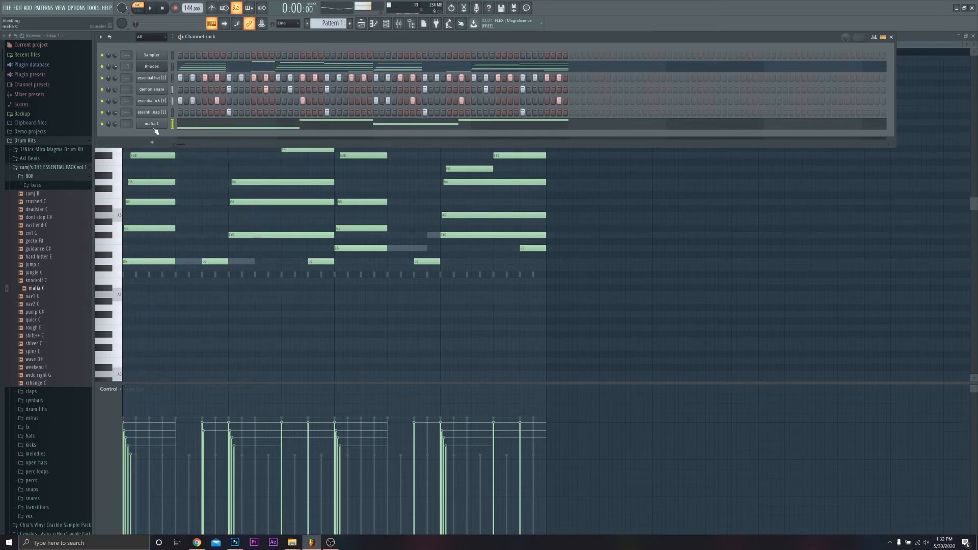
# Enable the mafia C channel's volume envelope and adjust its hold time.
pyautogui.click(159, 126)
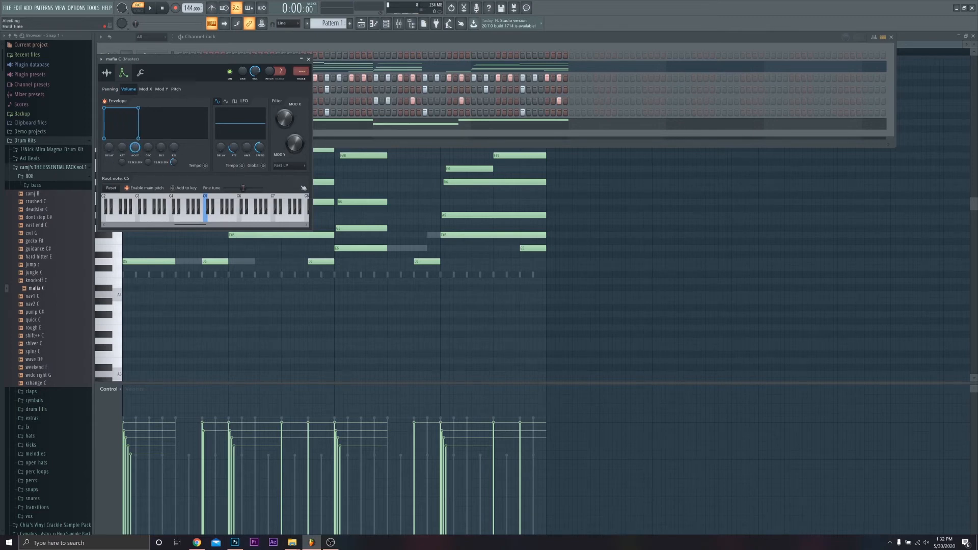
pyautogui.click(309, 59)
# Shorten the third mafia C note so it ends with the first Rhodes chord, halfway through bar one.
pyautogui.click(251, 126)
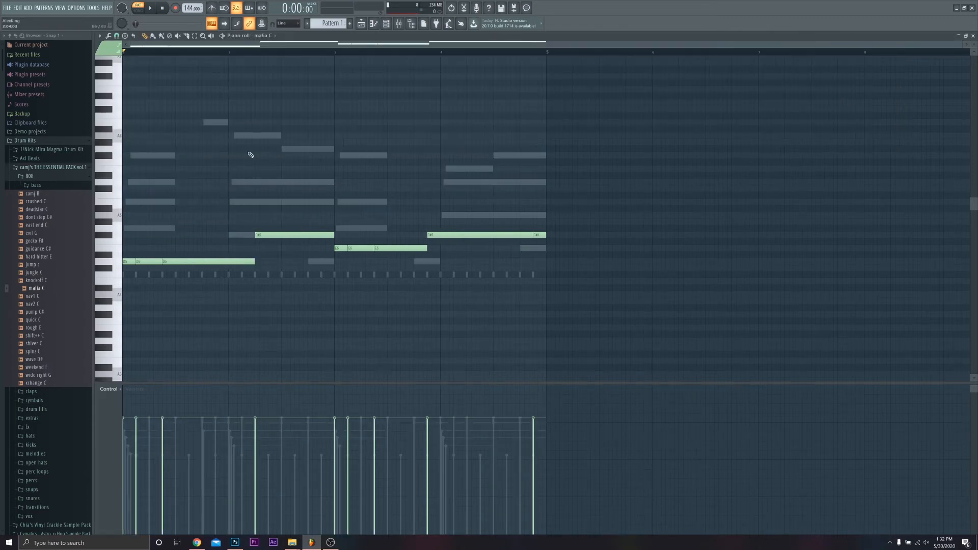
pyautogui.press('space')
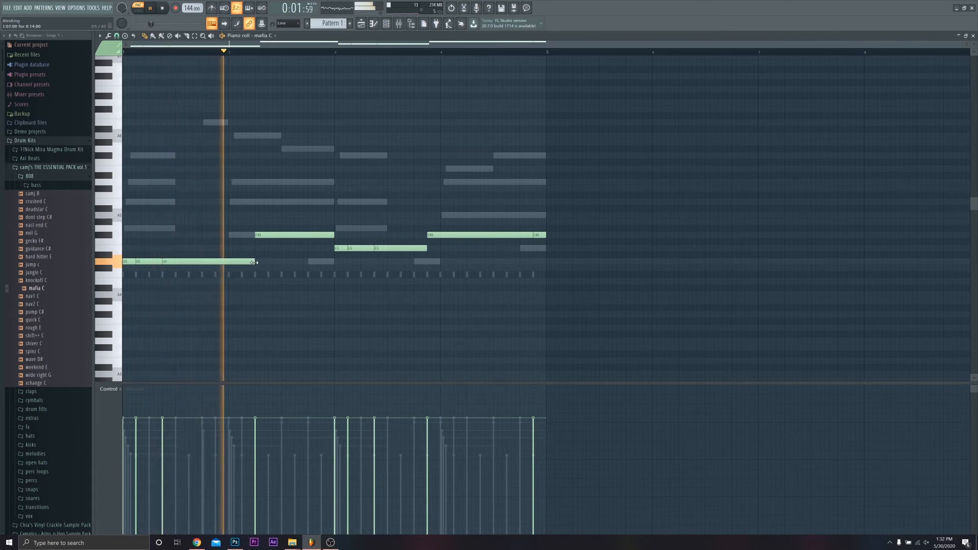
pyautogui.moveTo(254, 262); pyautogui.dragTo(176, 264)
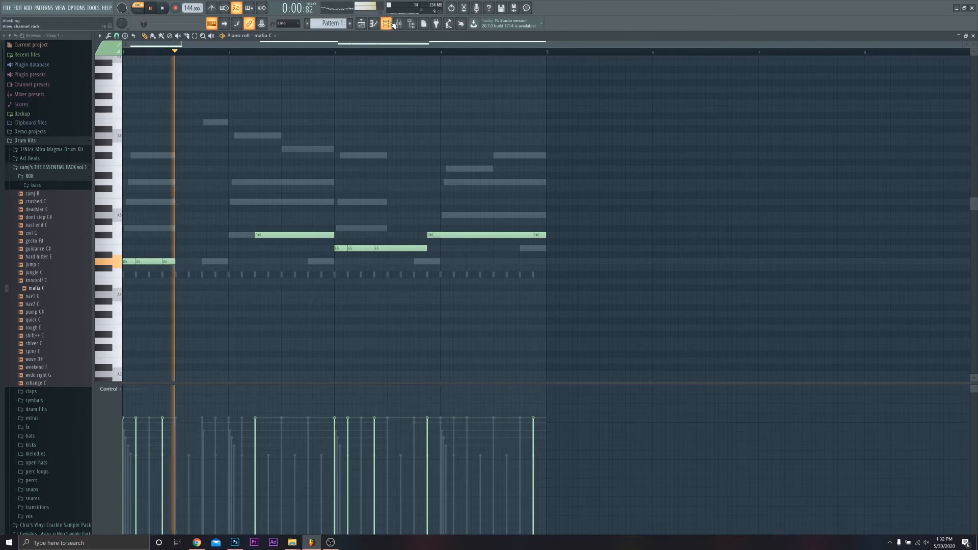
pyautogui.press('space')
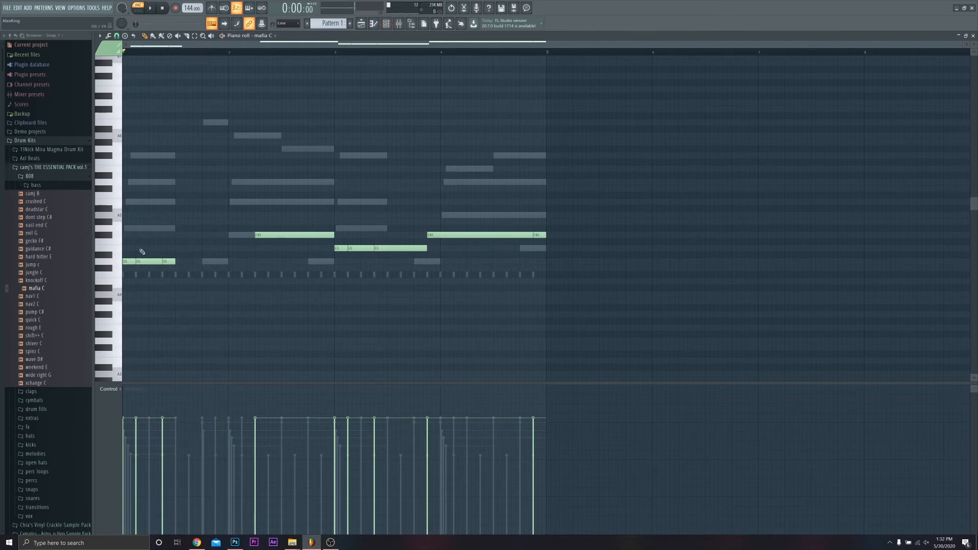
# Set the FL Studio ASIO buffer length to 512 samples in the audio settings and restart playback.
pyautogui.click(77, 8)
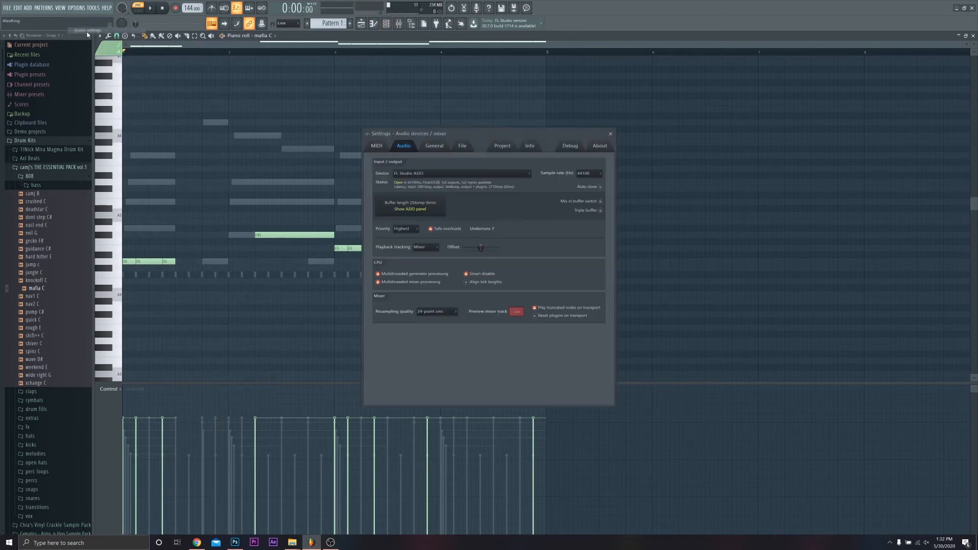
pyautogui.click(89, 32)
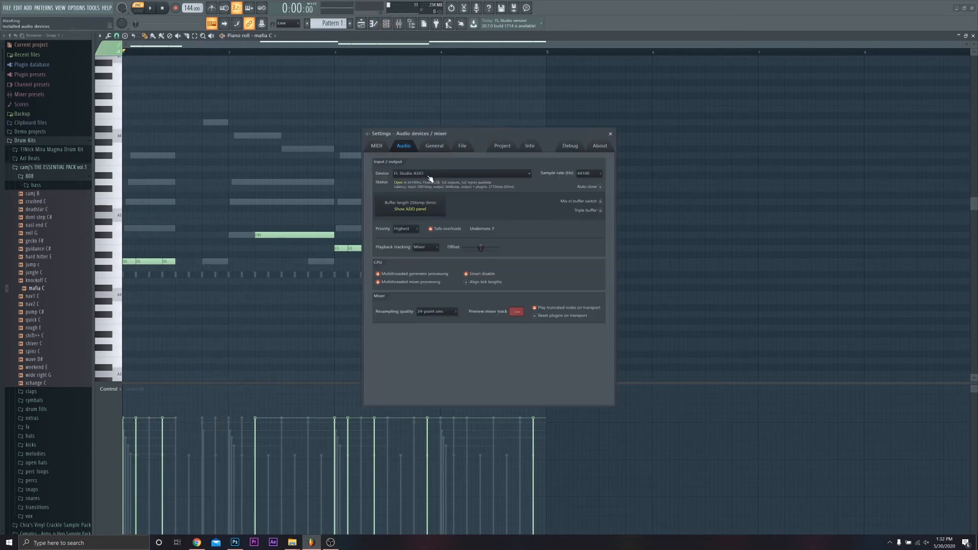
pyautogui.click(404, 204)
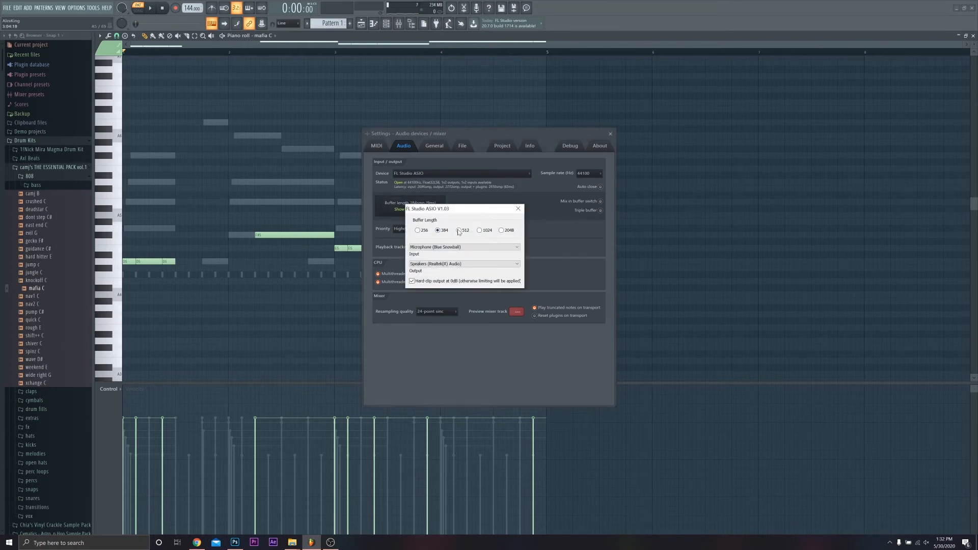
pyautogui.click(519, 208)
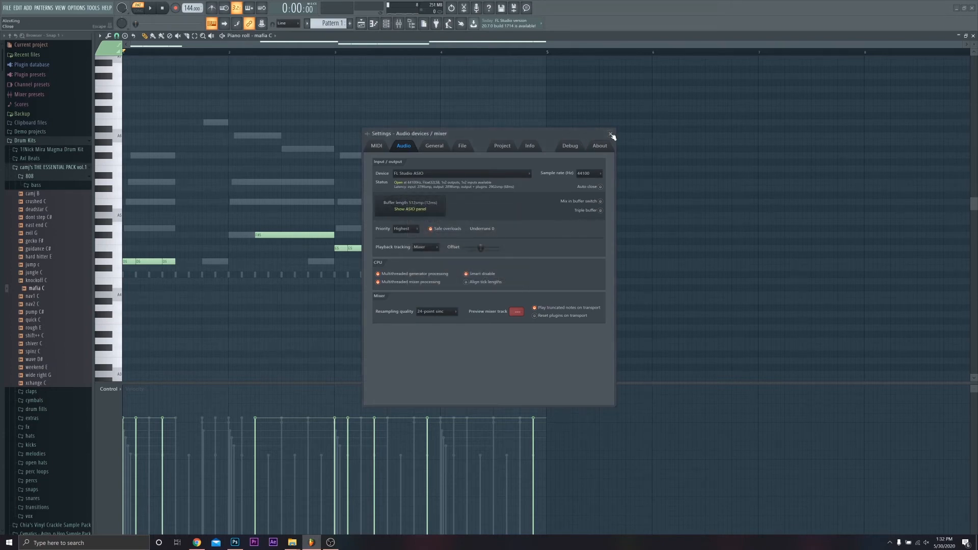
pyautogui.click(611, 133)
pyautogui.press('space')
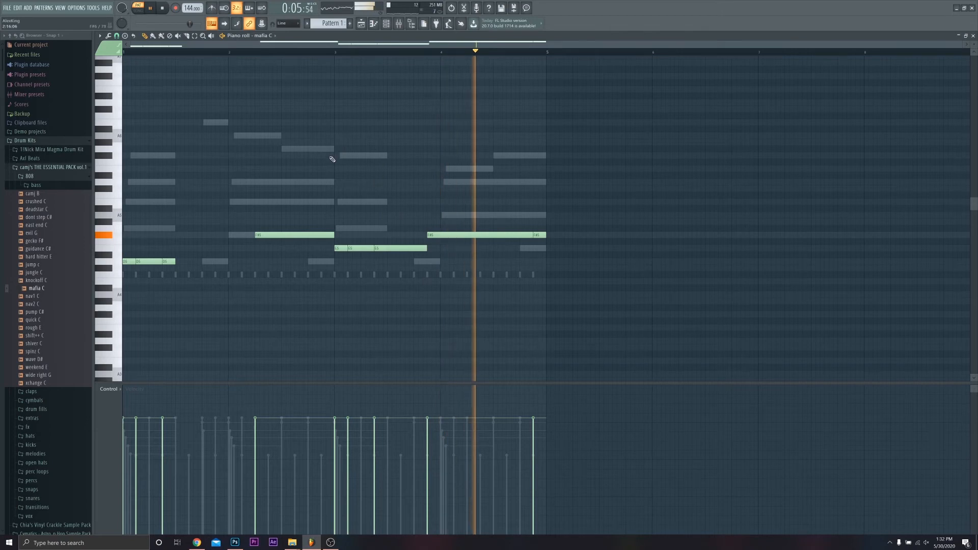
# Try all Rhodes notes one octave lower during playback and move them back up.
pyautogui.click(386, 23)
pyautogui.press('space')
pyautogui.click(276, 65)
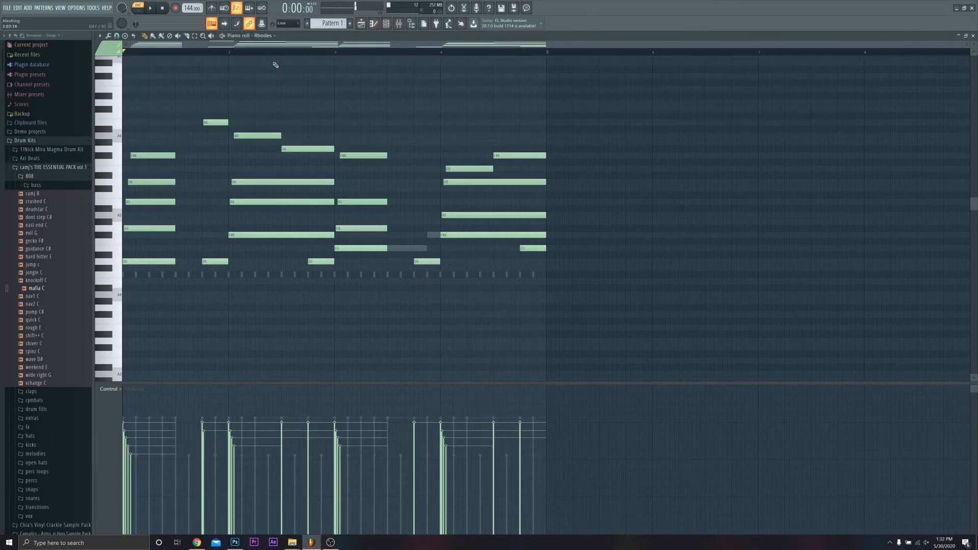
pyautogui.hotkey('ctrl', 'a')
pyautogui.hotkey('ctrl', 'Down')
pyautogui.press('space')
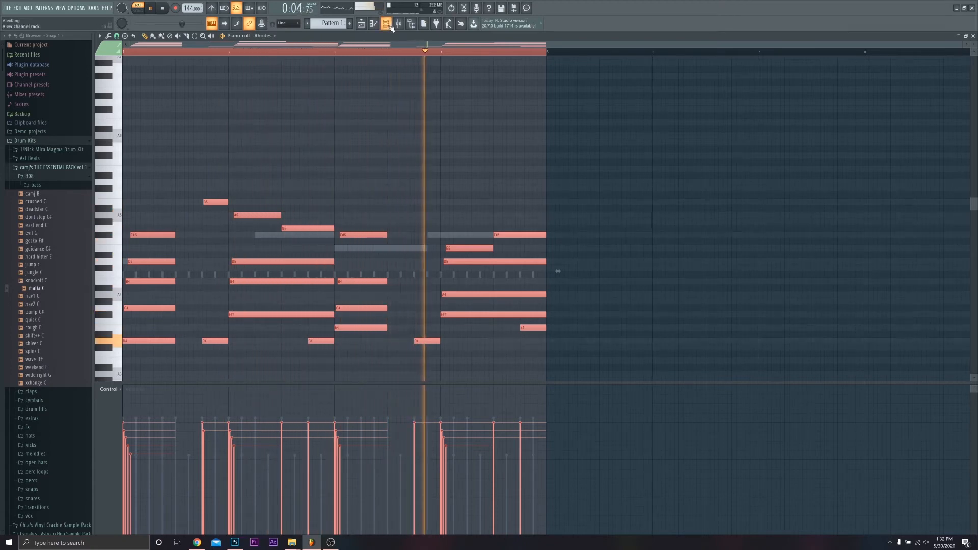
pyautogui.hotkey('ctrl', 'Up')
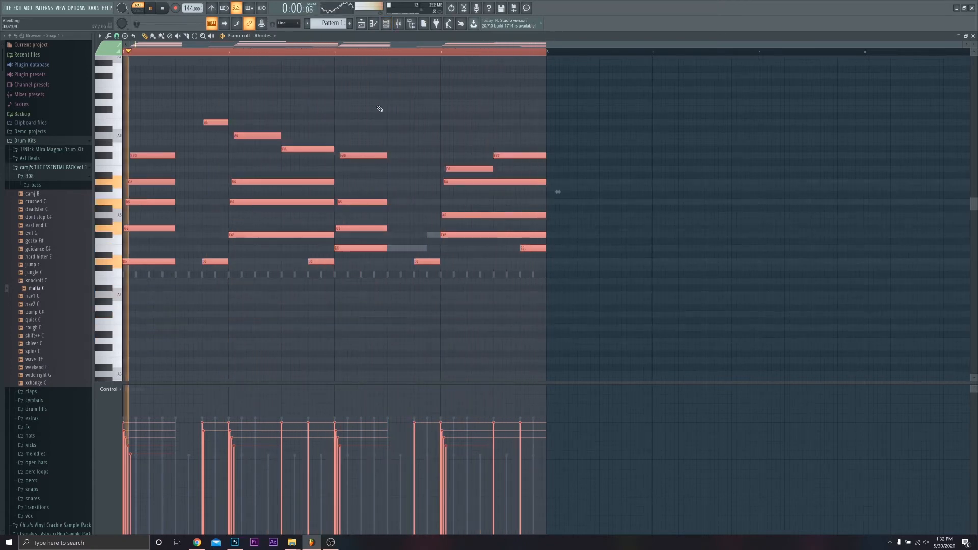
# Try only the upper Rhodes notes one octave lower, move them back up and clear the selection.
pyautogui.moveTo(595, 204); pyautogui.dragTo(124, 105)
pyautogui.hotkey('ctrl', 'Down')
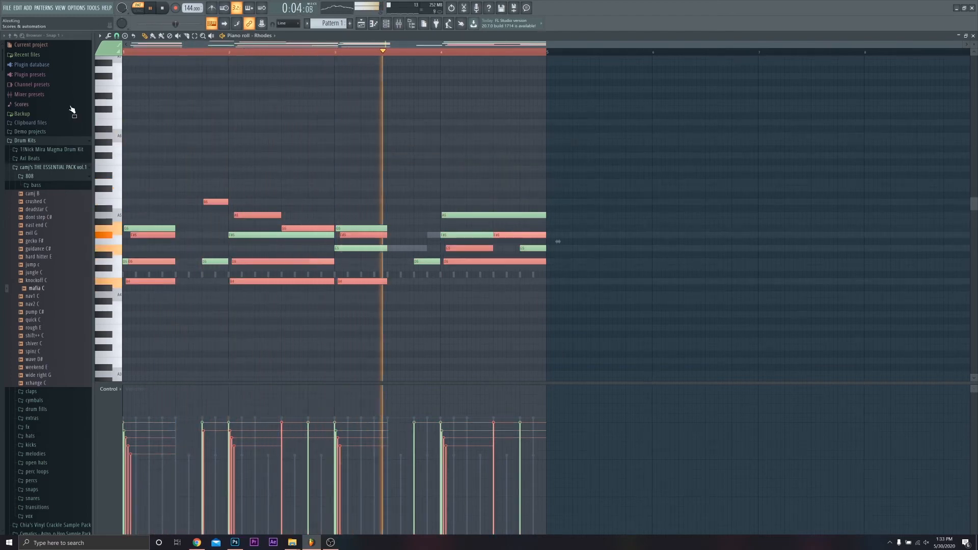
pyautogui.hotkey('ctrl', 'Up')
pyautogui.keyDown('ctrl'); pyautogui.click(418, 106); pyautogui.keyUp('ctrl')
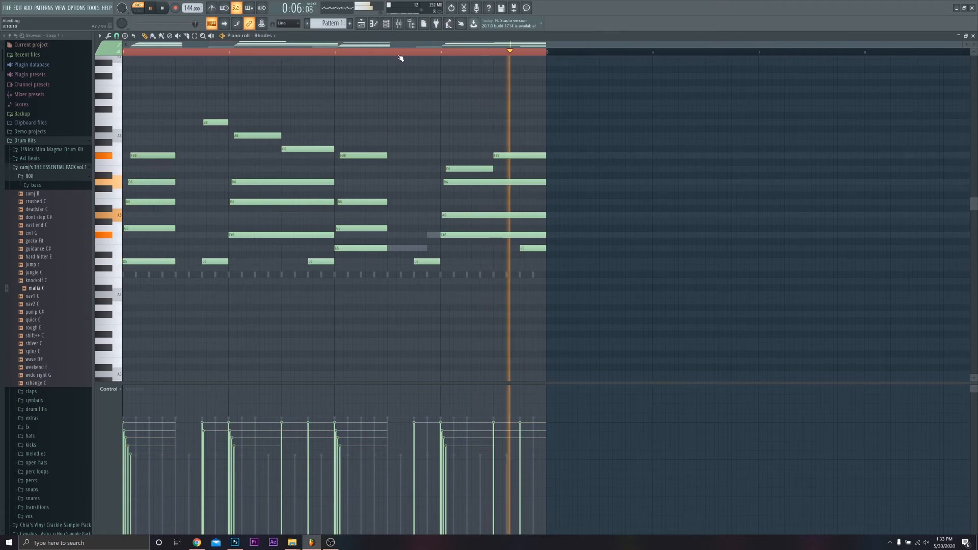
pyautogui.keyDown('ctrl'); pyautogui.click(401, 53); pyautogui.keyUp('ctrl')
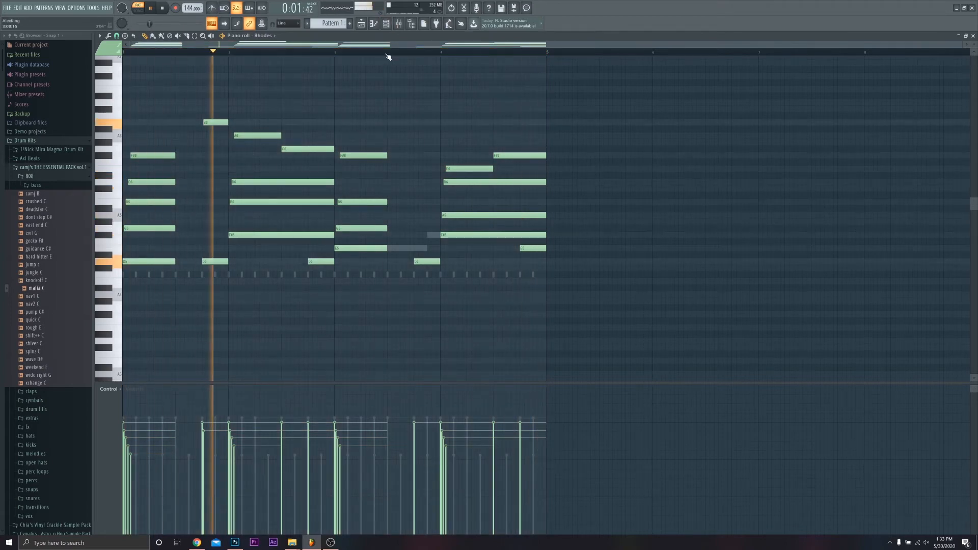
# Stop playback and raise all essential kick (3) notes by one semitone to C#5.
pyautogui.click(385, 23)
pyautogui.press('space')
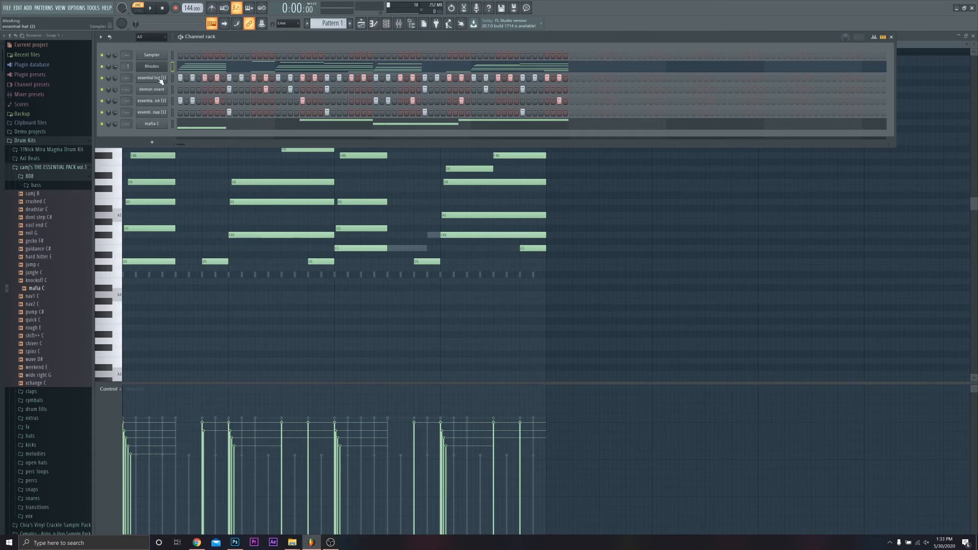
pyautogui.rightClick(149, 103)
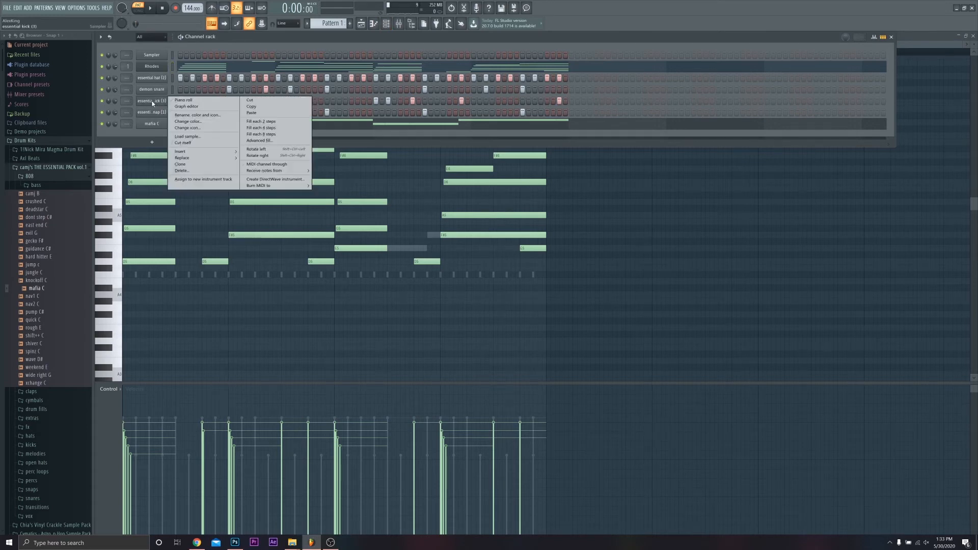
pyautogui.click(190, 102)
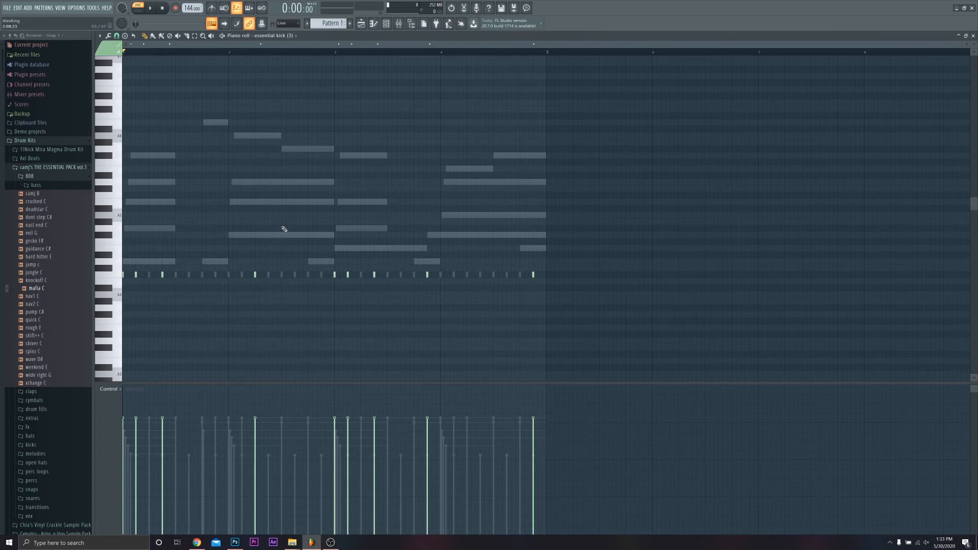
pyautogui.hotkey('ctrl', 'a')
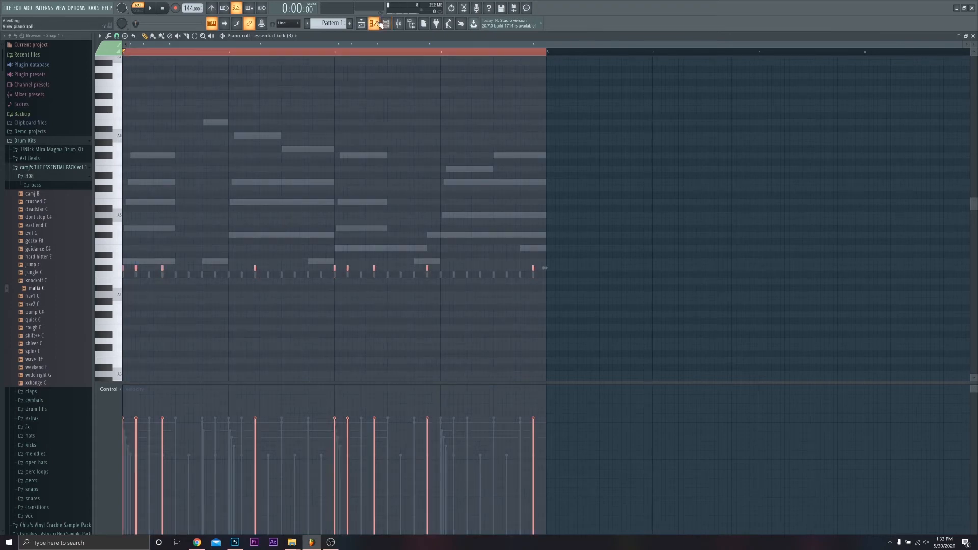
# Open the essential hat (2) channel's notes in the piano roll.
pyautogui.click(385, 24)
pyautogui.rightClick(170, 76)
pyautogui.click(185, 80)
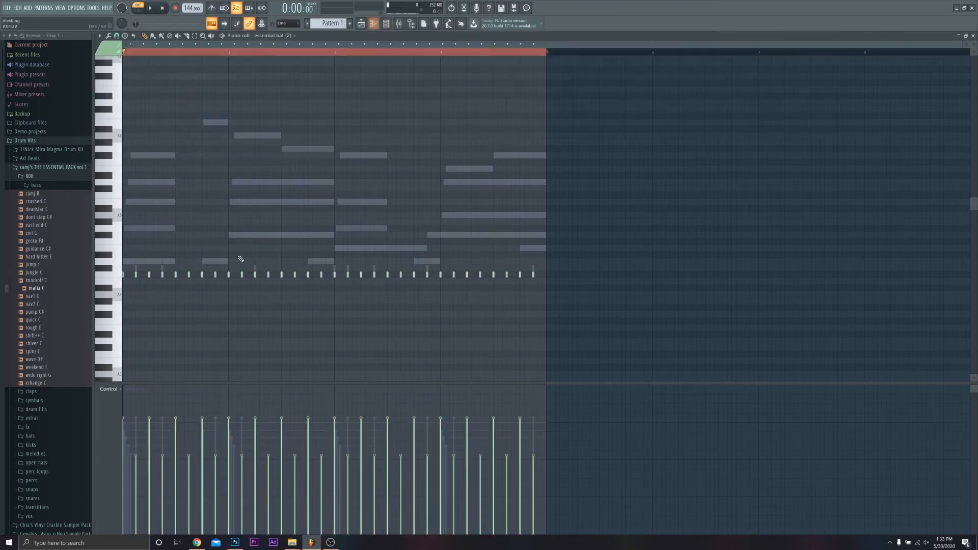
# Change the snap and add two extra essential hat (2) notes as a fast triplet roll in the first half-beat of bar 1.
pyautogui.scroll(5, 181, 272)
pyautogui.moveTo(531, 254); pyautogui.dragTo(549, 255)
pyautogui.rightClick(566, 262)
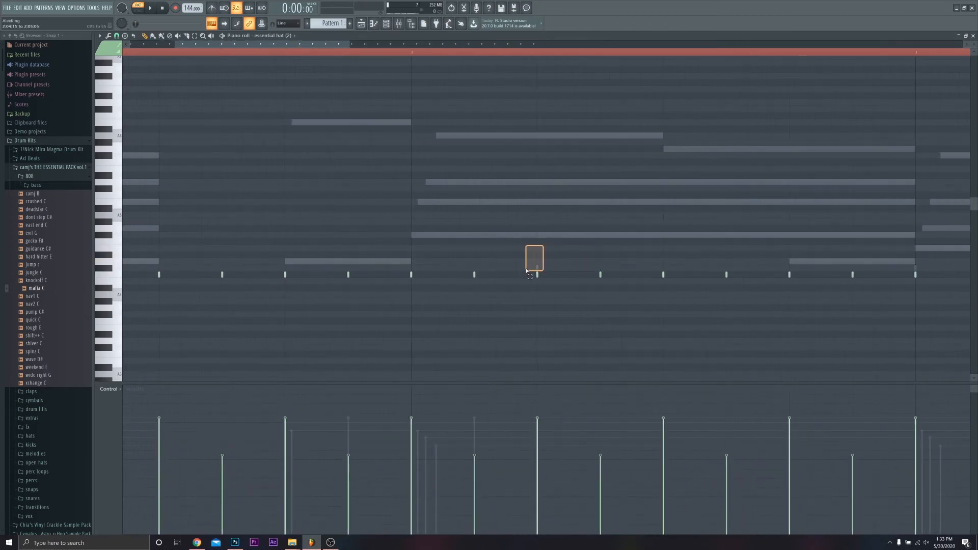
pyautogui.scroll(5, 409, 251)
pyautogui.moveTo(262, 44); pyautogui.dragTo(216, 45)
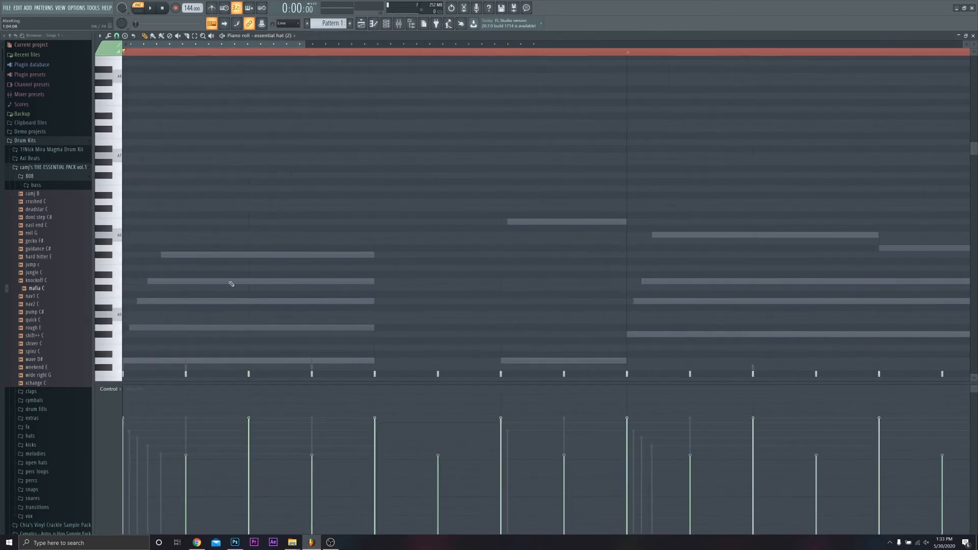
pyautogui.scroll(-2, 219, 297)
pyautogui.moveTo(192, 311); pyautogui.dragTo(183, 332)
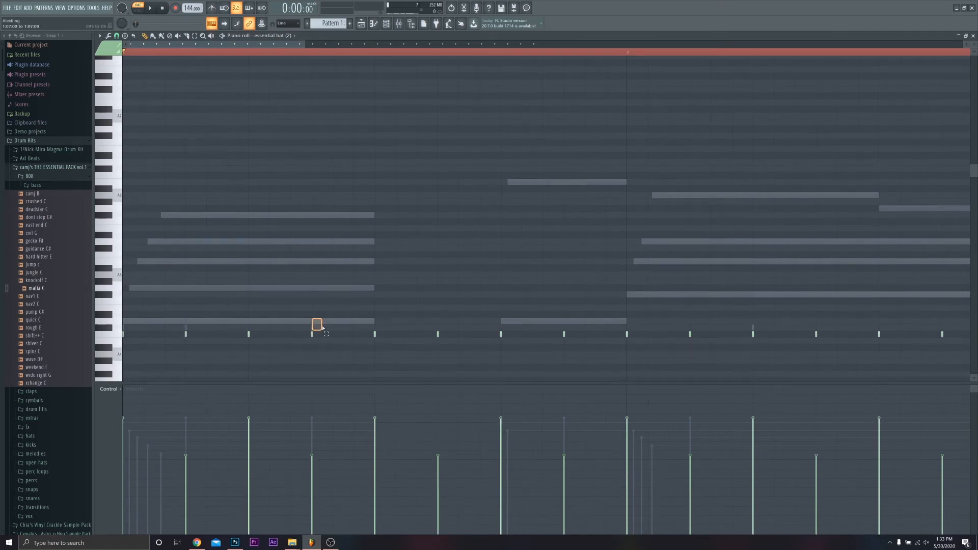
pyautogui.click(116, 36)
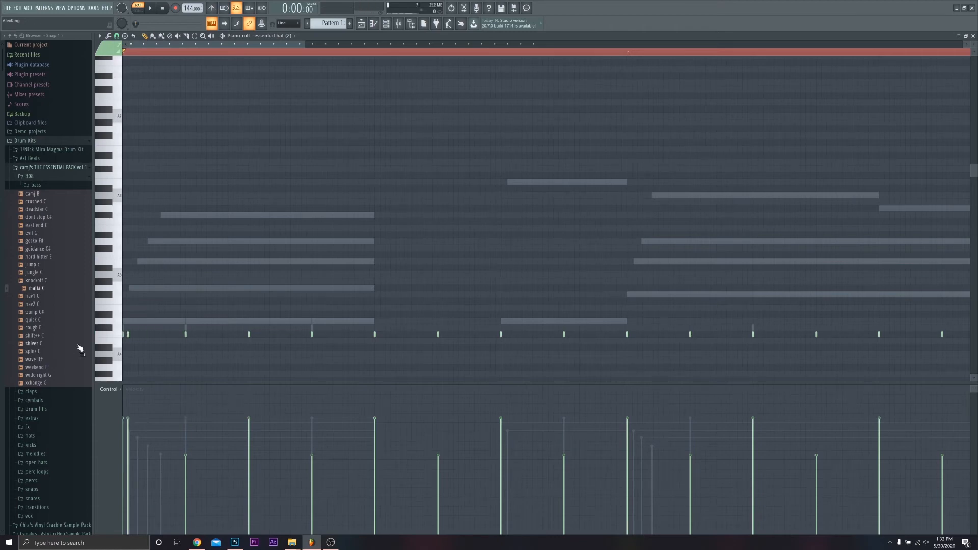
pyautogui.click(117, 36)
pyautogui.click(131, 105)
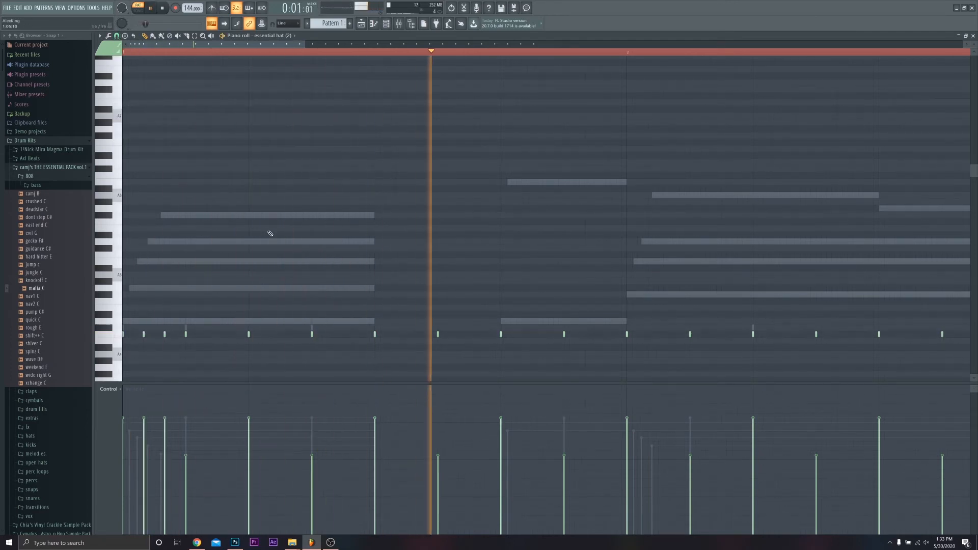
# Fill the second beat of bar 2 with a fast triplet hat roll during playback.
pyautogui.scroll(-3, 295, 233)
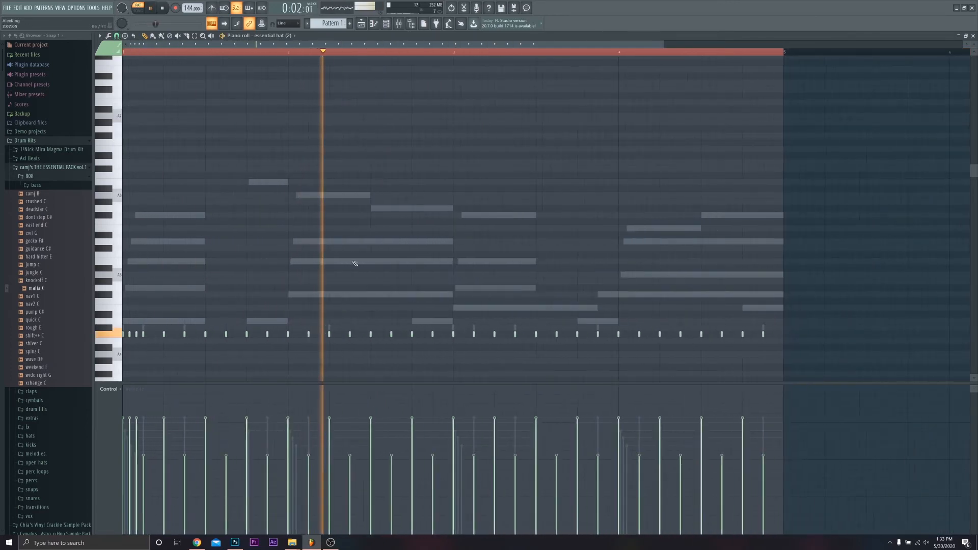
pyautogui.click(338, 335)
pyautogui.click(344, 334)
pyautogui.click(358, 335)
pyautogui.click(365, 334)
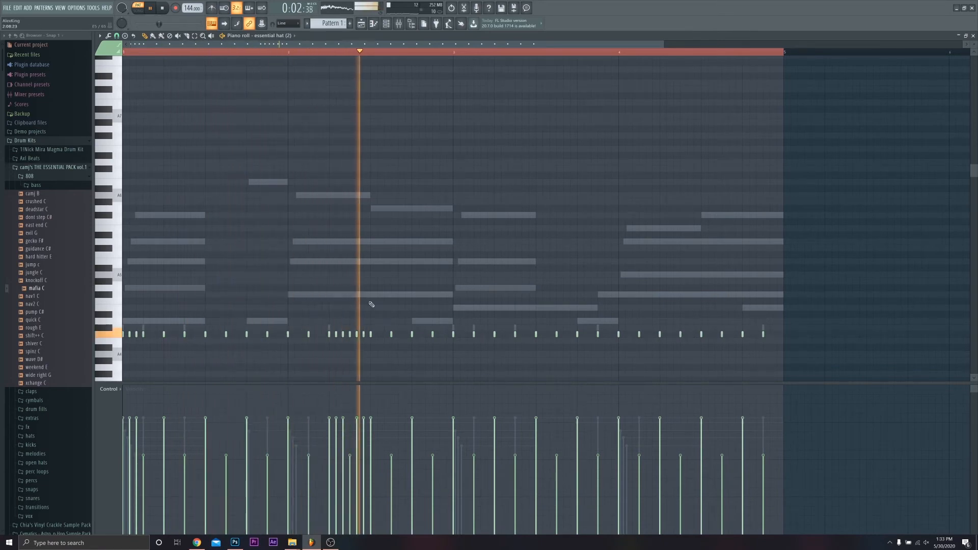
# Switch to a coarser triplet snap and replace the off-beat hat in bar 3's first beat with two triplet hits.
pyautogui.moveTo(339, 44); pyautogui.dragTo(409, 46)
pyautogui.press('space')
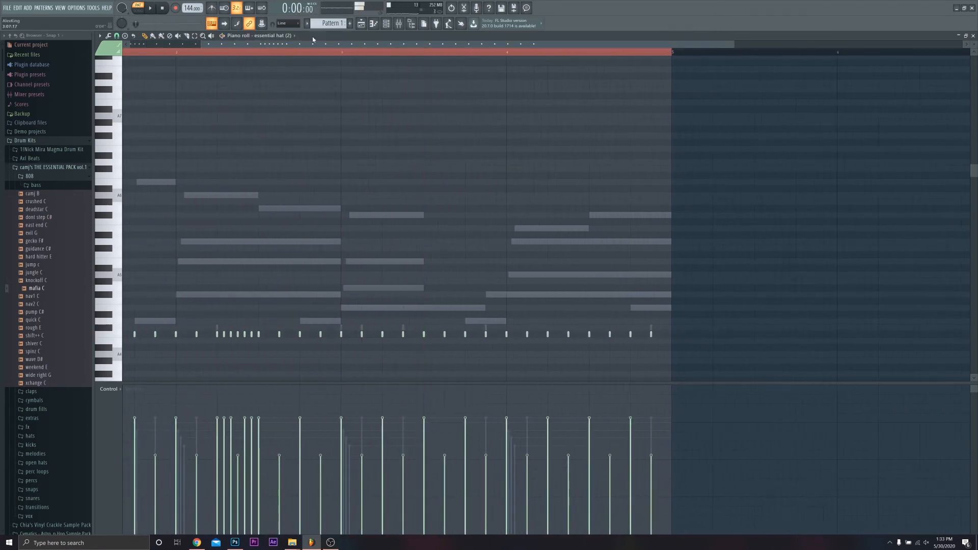
pyautogui.click(118, 36)
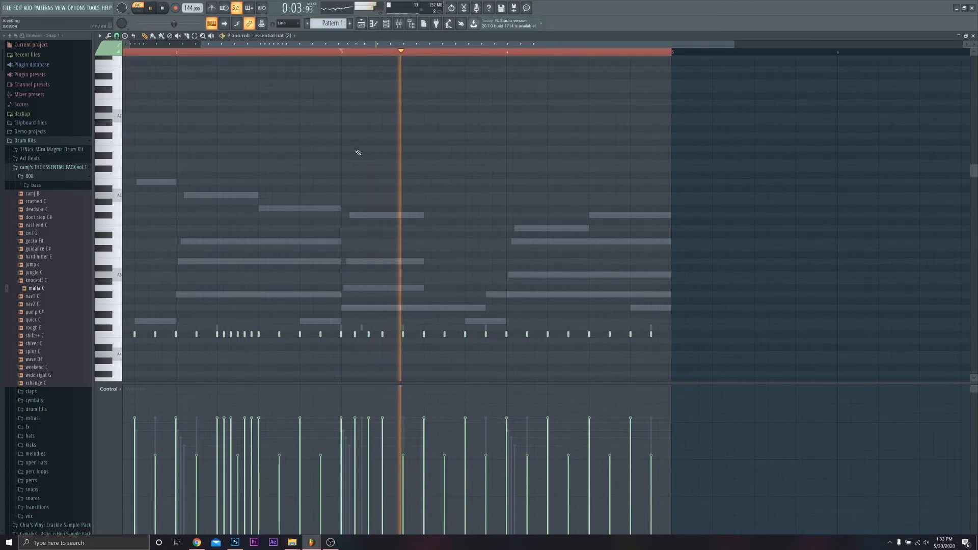
pyautogui.press('space')
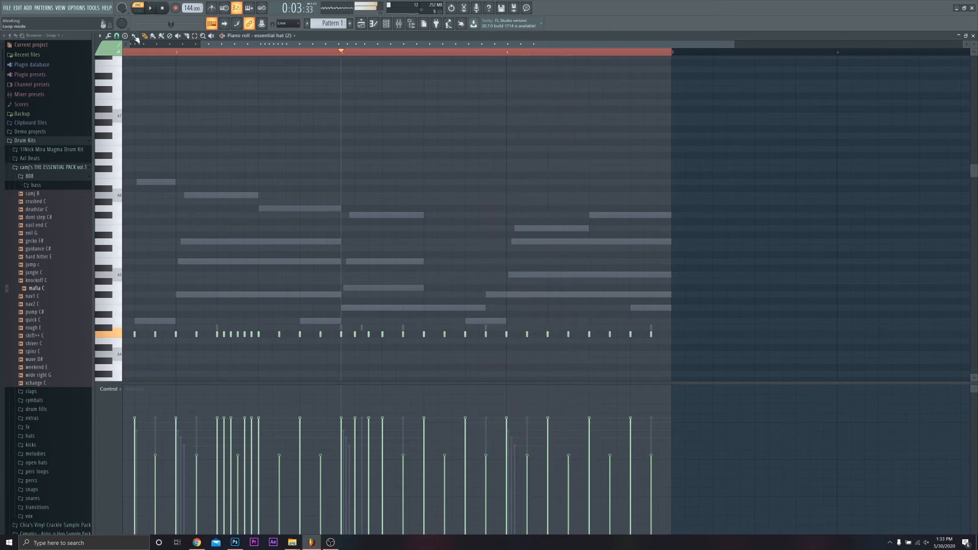
# Return to the finer snap, add fast hat rolls in the last half-beat of bars 3 and 4, and audition from bar 3.
pyautogui.click(116, 35)
pyautogui.click(129, 106)
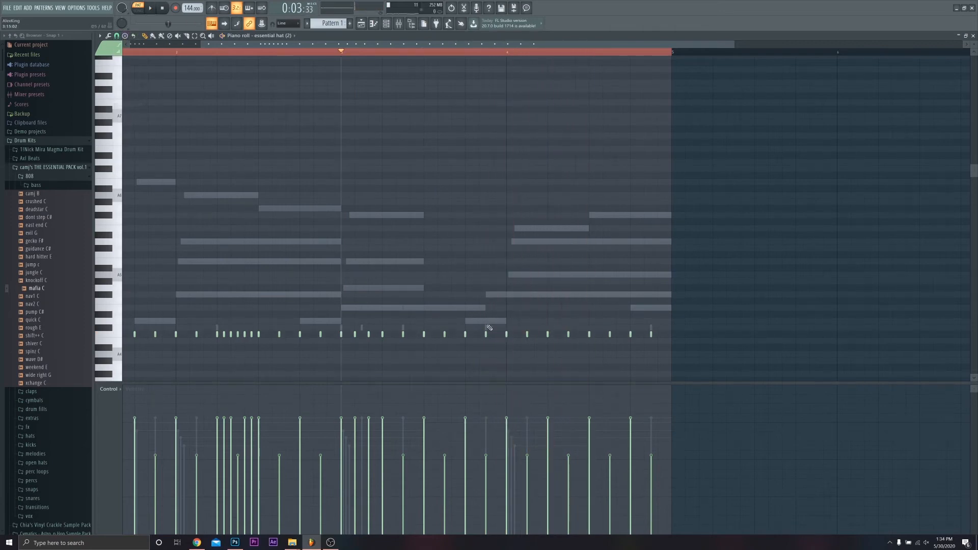
pyautogui.press('space')
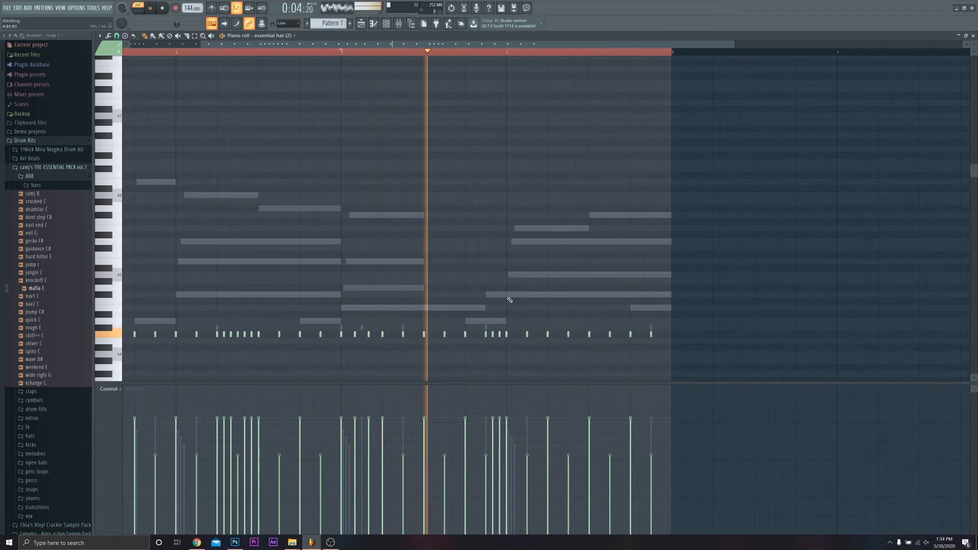
pyautogui.click(658, 334)
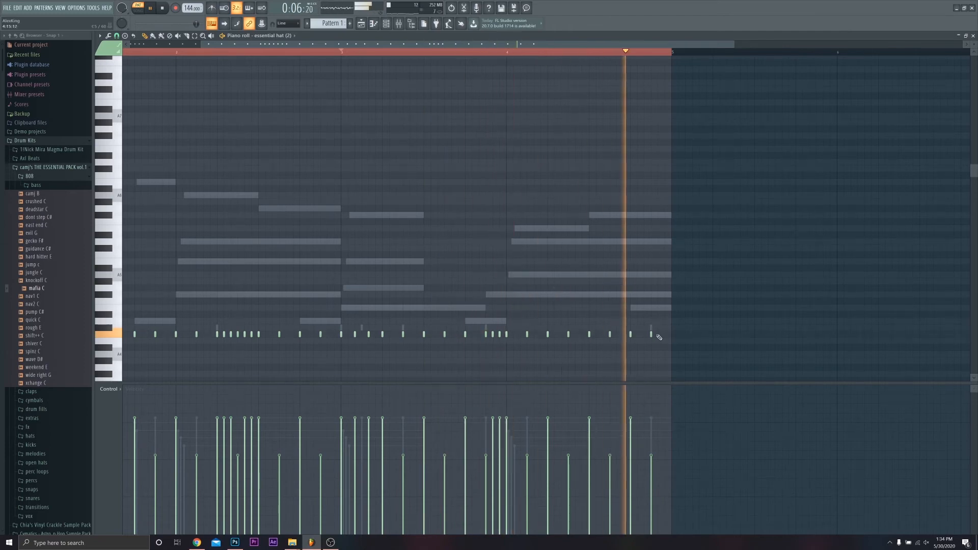
pyautogui.click(668, 335)
pyautogui.scroll(-3, 390, 279)
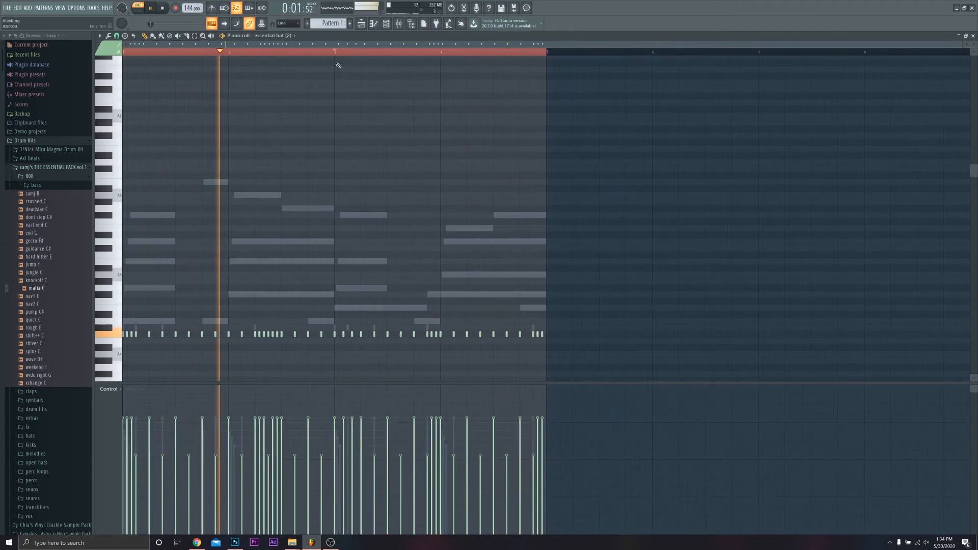
pyautogui.rightClick(341, 52)
# Find the open hats in camj's THE ESSENTIAL PACK vol.1 and add essential openhat (5) as a new channel below mafia C.
pyautogui.click(387, 25)
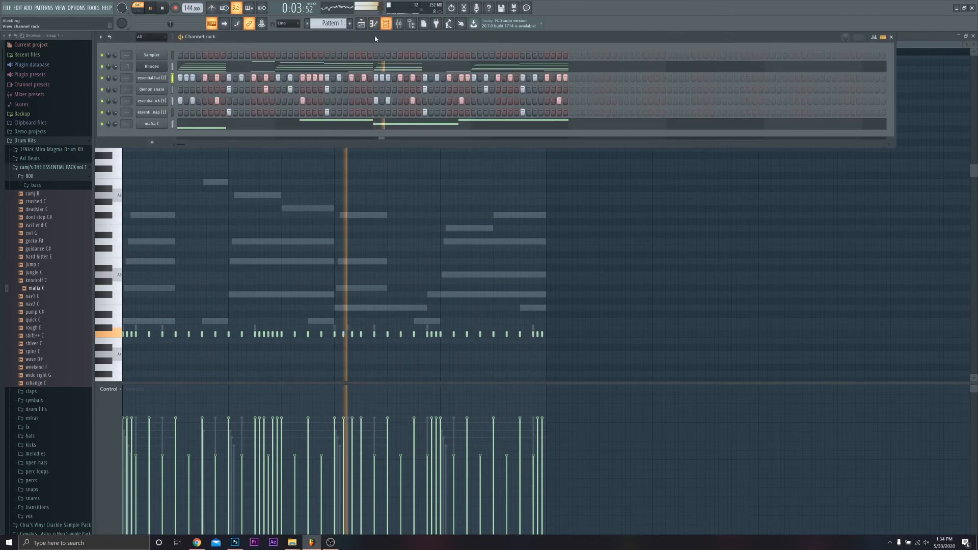
pyautogui.click(39, 167)
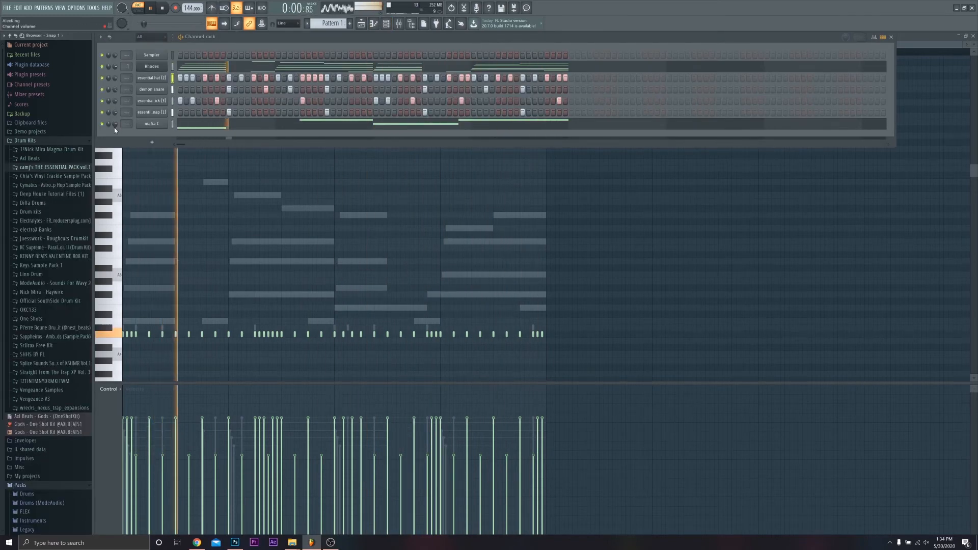
pyautogui.press('space')
pyautogui.scroll(-3, 16, 364)
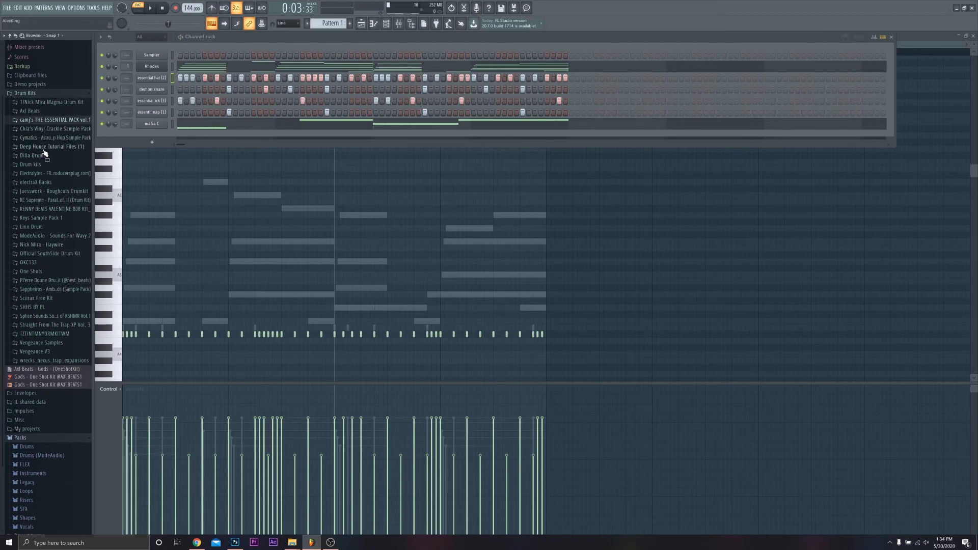
pyautogui.click(44, 120)
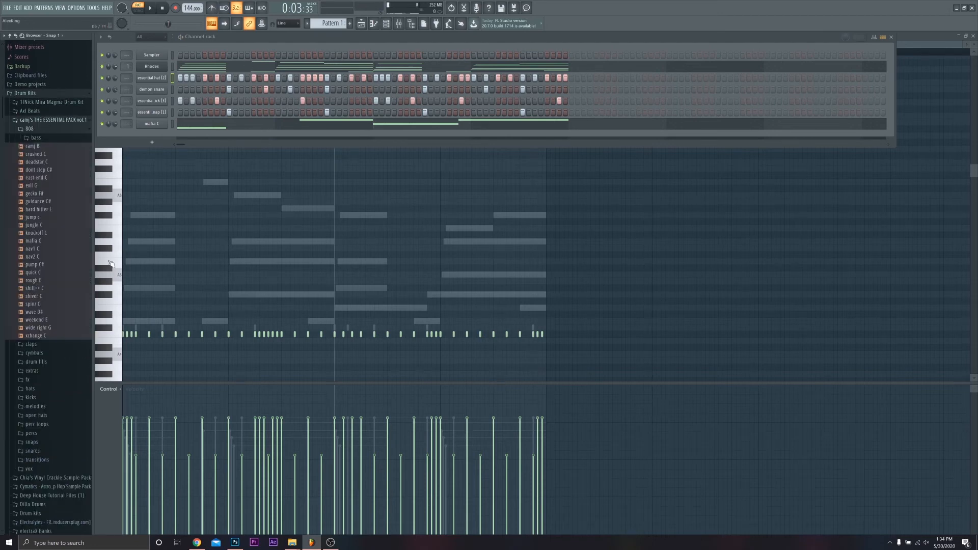
pyautogui.click(52, 129)
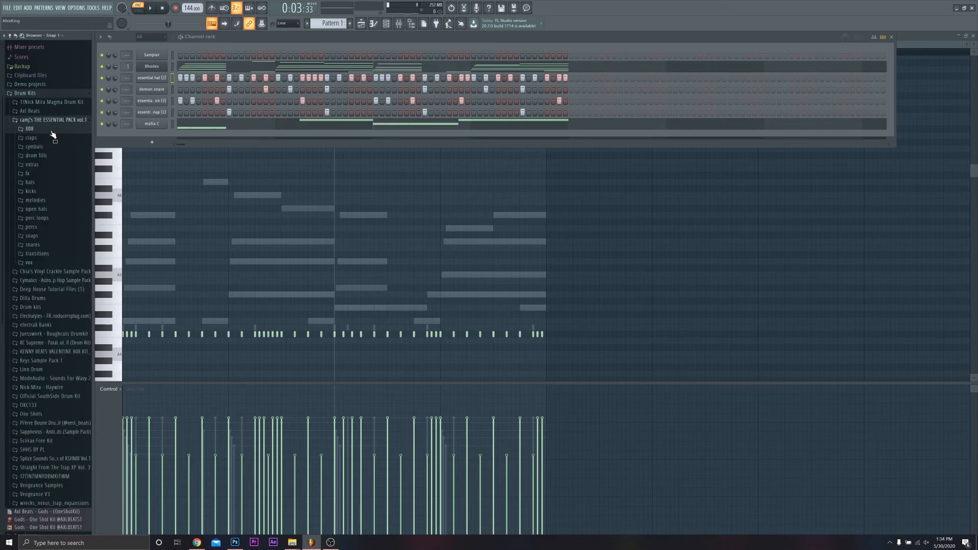
pyautogui.click(36, 209)
pyautogui.click(48, 233)
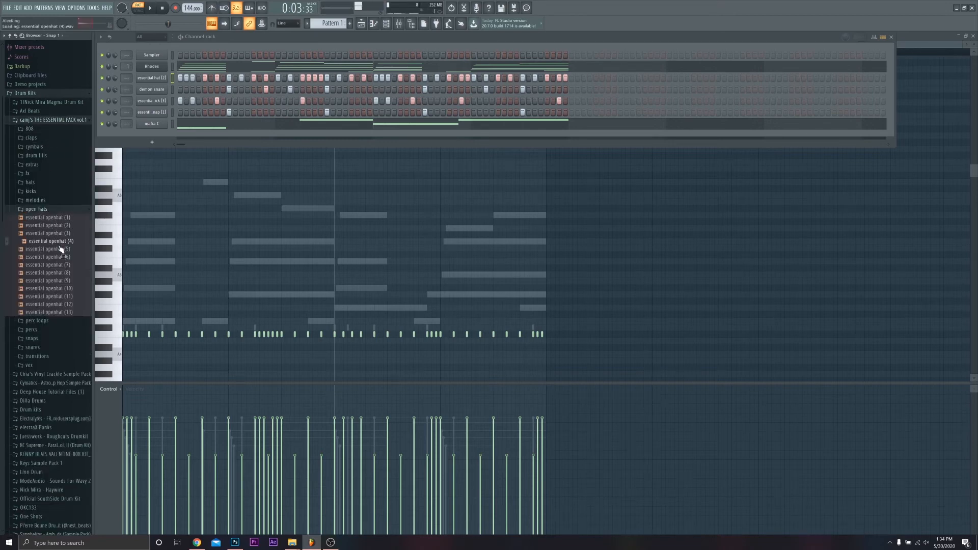
pyautogui.moveTo(157, 130); pyautogui.dragTo(158, 133)
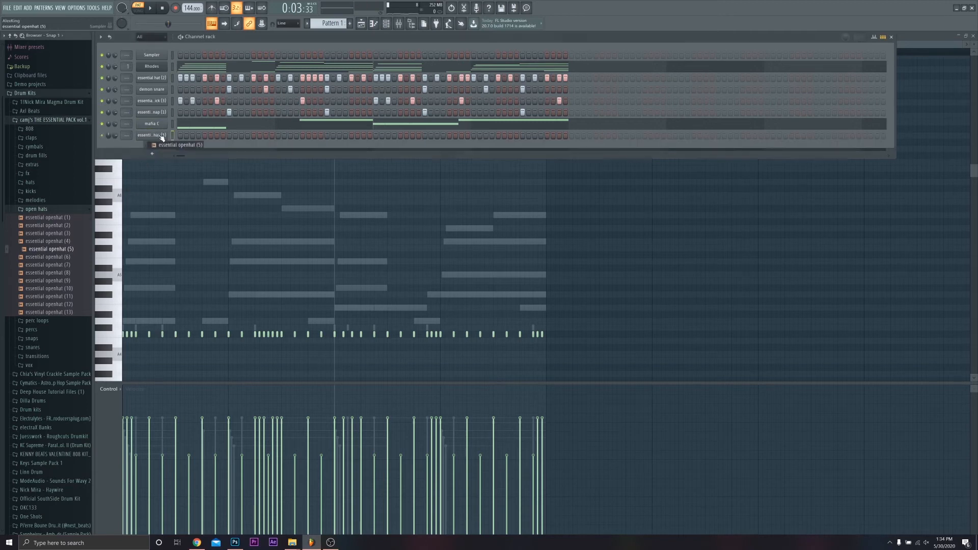
# Place essential openhat (5) hits on the second beat of all four bars during playback.
pyautogui.press('space')
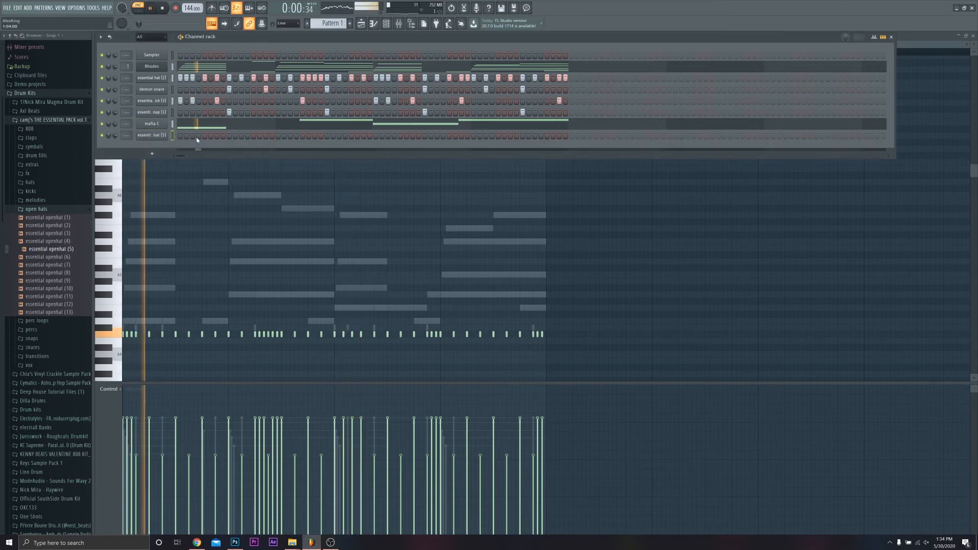
pyautogui.click(302, 135)
pyautogui.click(401, 135)
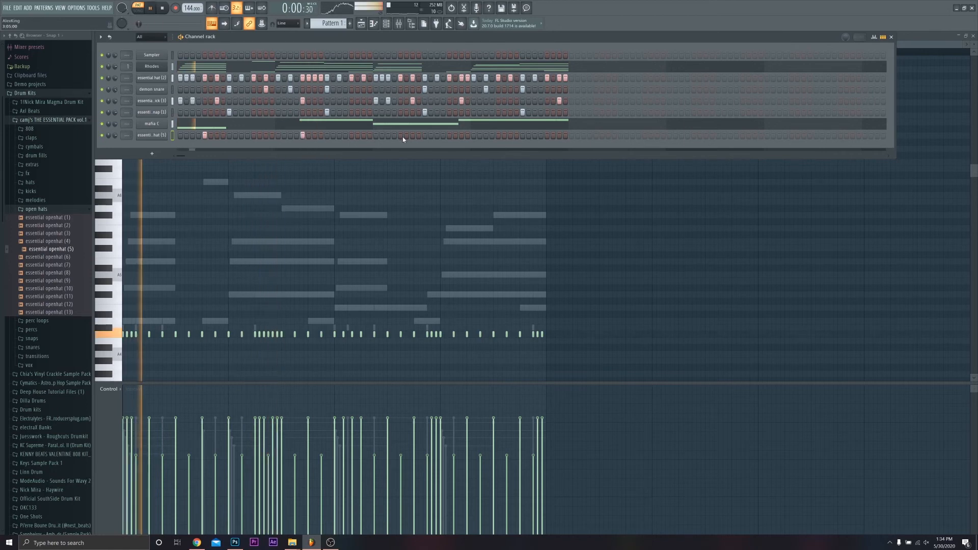
pyautogui.click(498, 135)
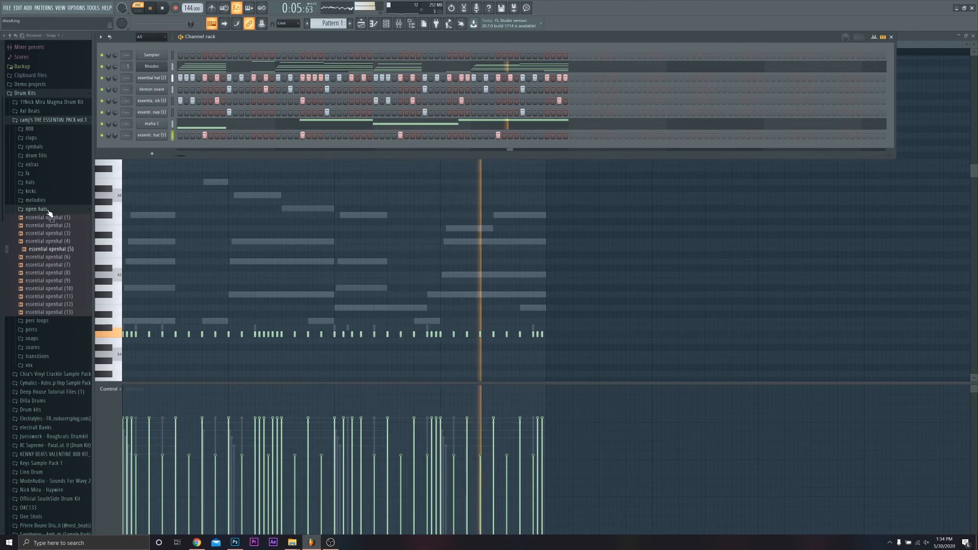
# Add essential perc (7) from the percs folder as a new channel and place a hit on step 11 of bar 1.
pyautogui.click(44, 331)
pyautogui.press('space')
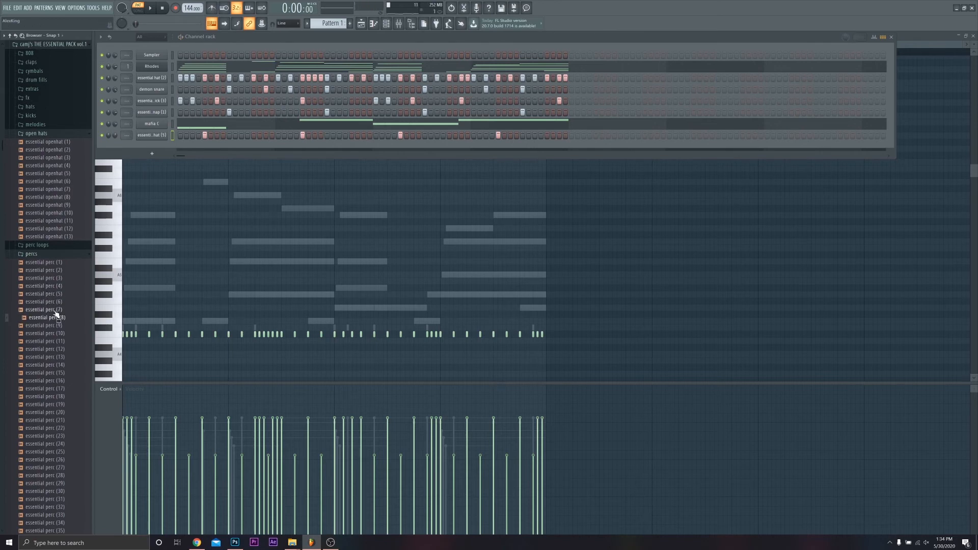
pyautogui.moveTo(150, 148); pyautogui.dragTo(192, 148)
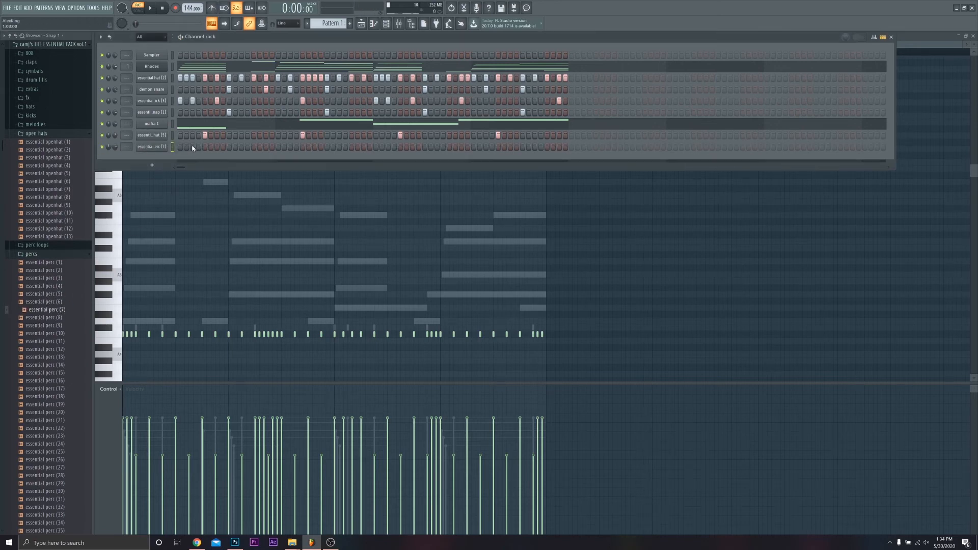
pyautogui.click(241, 148)
pyautogui.press('space')
# Raise the sample fade-out of essential perc (7), audition it with the beat and close its channel settings.
pyautogui.click(158, 148)
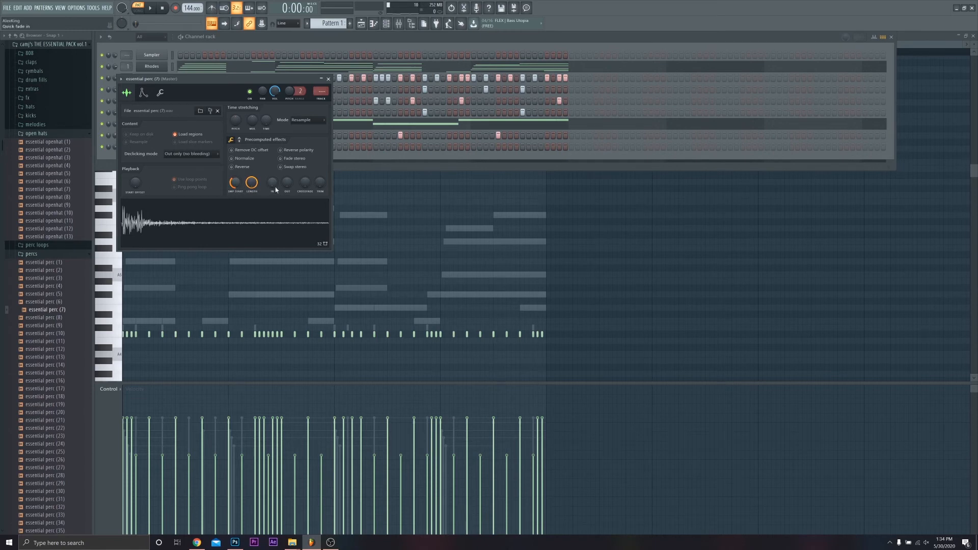
pyautogui.press('space')
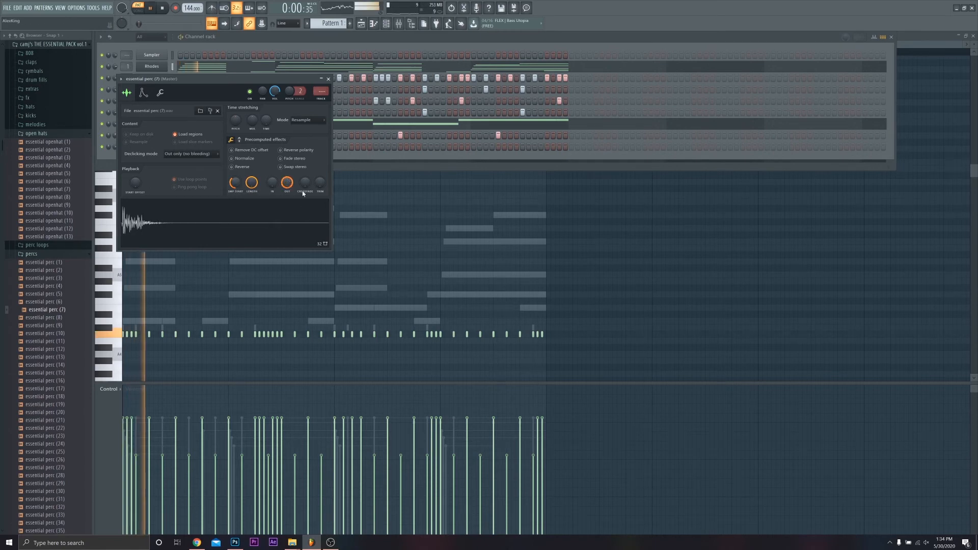
pyautogui.click(328, 79)
# Add essential perc (7) hits on steps 11 and 15 of bar 2 and step 11 of bar 3 during playback.
pyautogui.press('space')
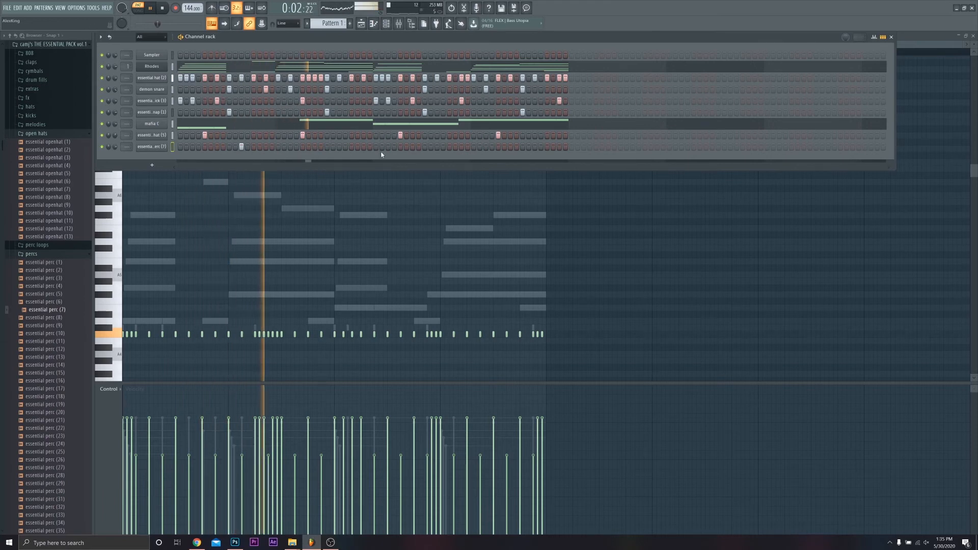
pyautogui.click(364, 146)
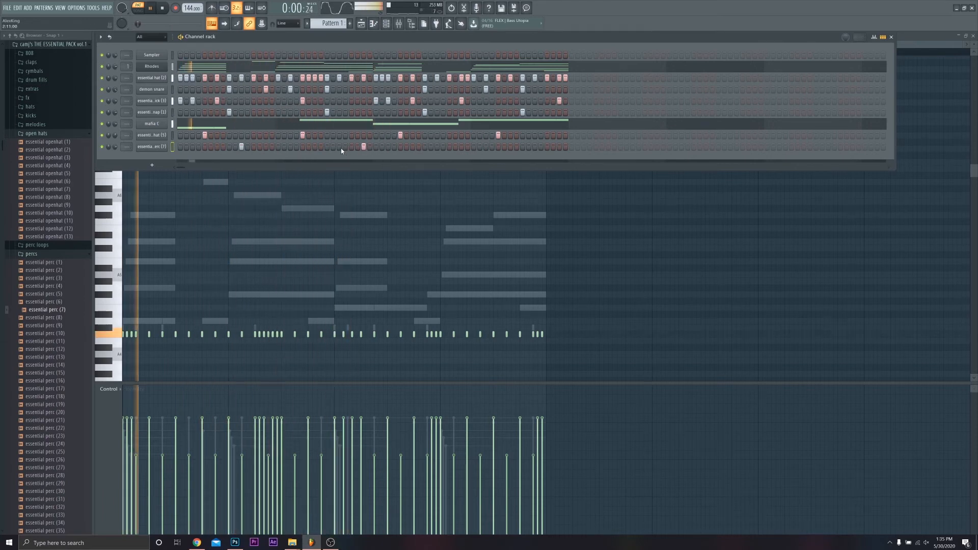
pyautogui.click(340, 147)
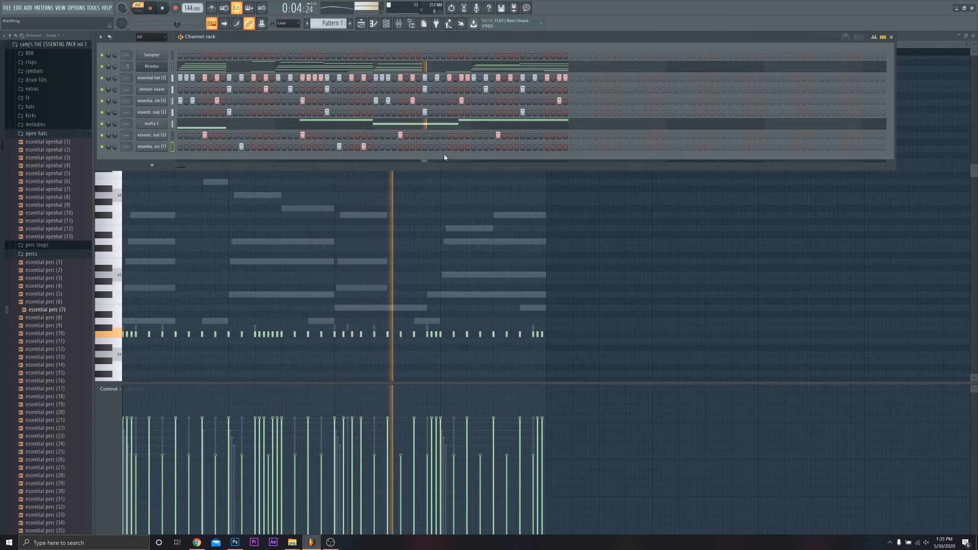
pyautogui.press('space')
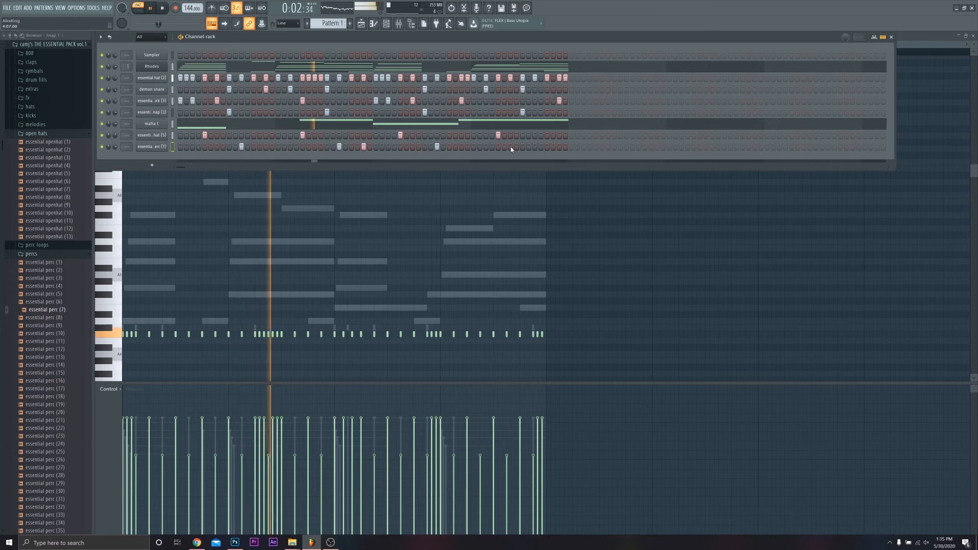
# Lower the sample fade-out of essential perc (7) to about 64% and close its channel settings.
pyautogui.click(152, 146)
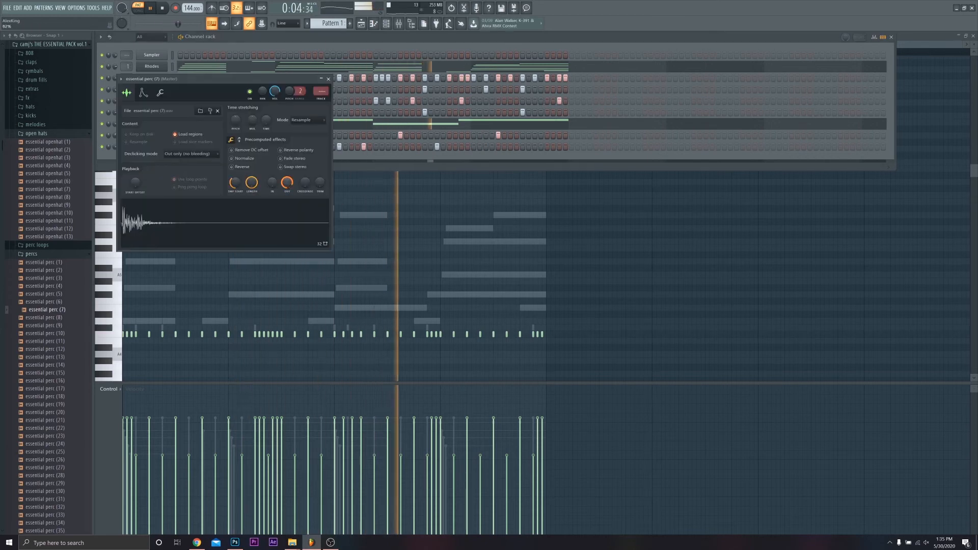
pyautogui.moveTo(287, 183); pyautogui.dragTo(288, 190)
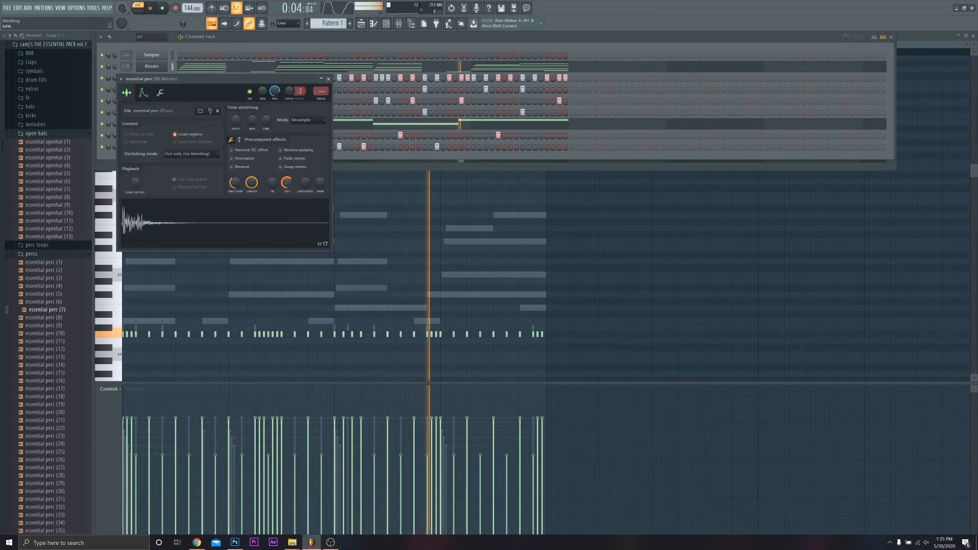
pyautogui.click(329, 79)
# Isolate the perc, open hat, snap, kick, snare and hat channels and add essential perc (7) hits on steps 7 and 11 of bar 4.
pyautogui.rightClick(102, 147)
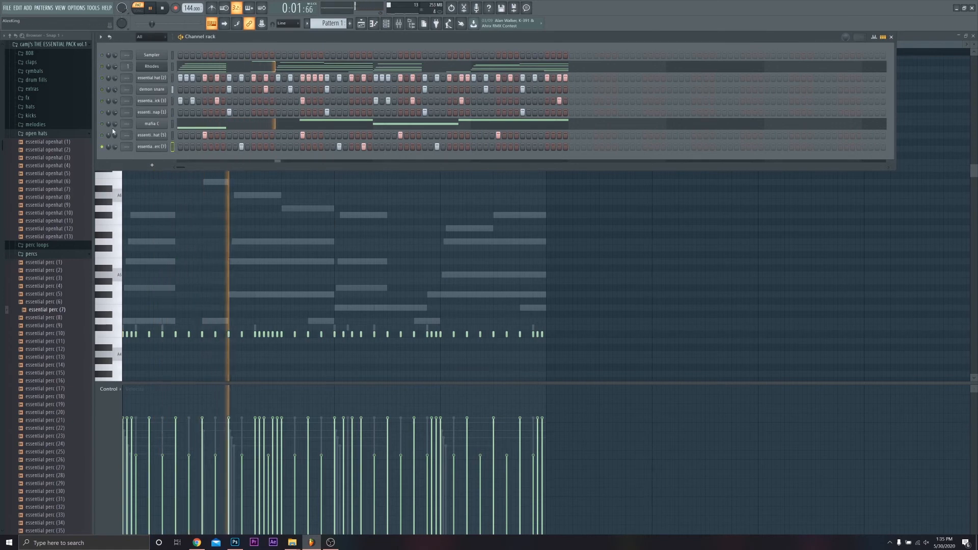
pyautogui.click(102, 135)
pyautogui.click(103, 112)
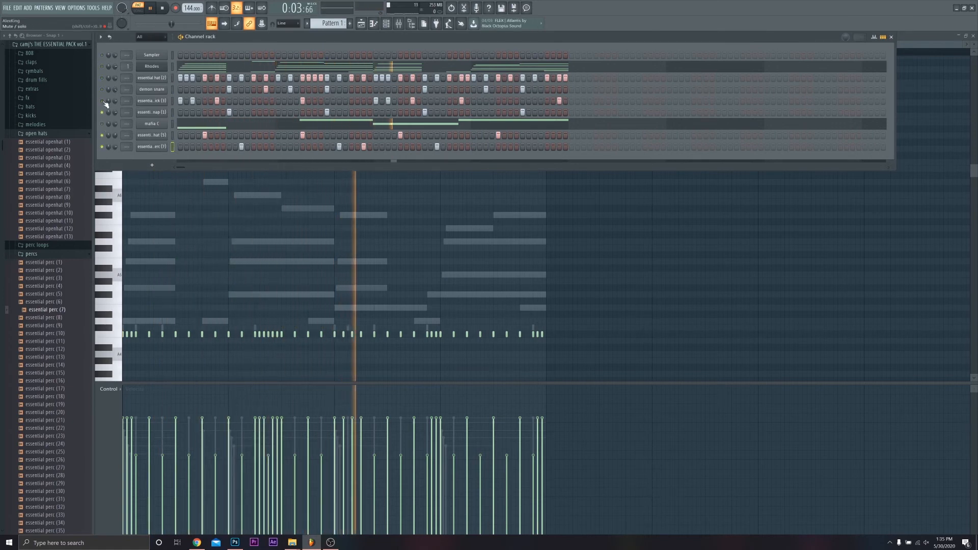
pyautogui.click(103, 101)
pyautogui.click(102, 89)
pyautogui.click(102, 78)
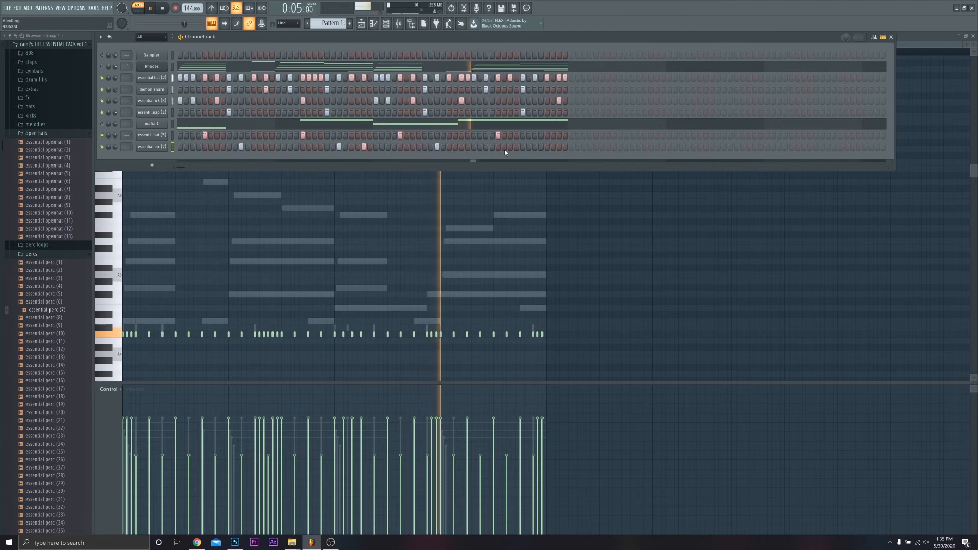
pyautogui.click(535, 147)
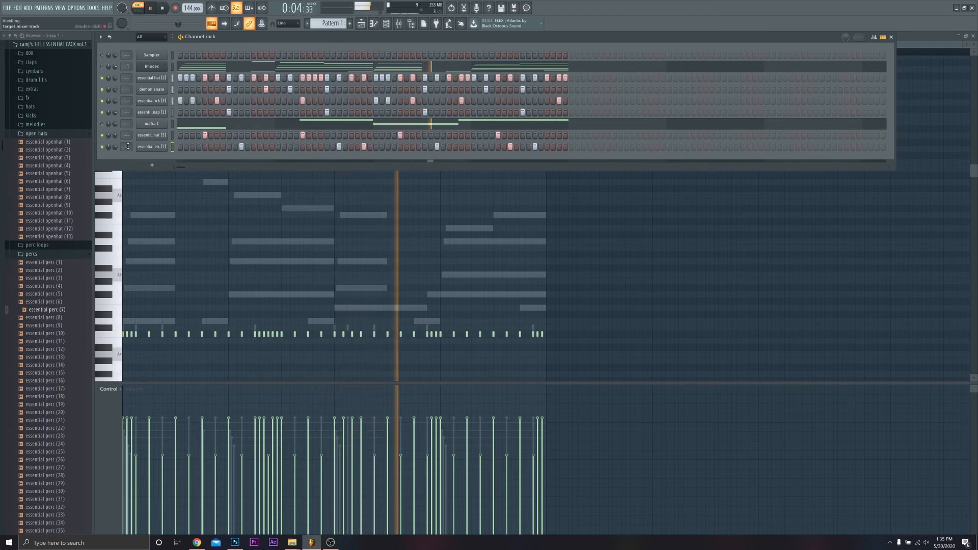
# Unmute the mafia C and Rhodes channels and play back the full beat.
pyautogui.click(104, 123)
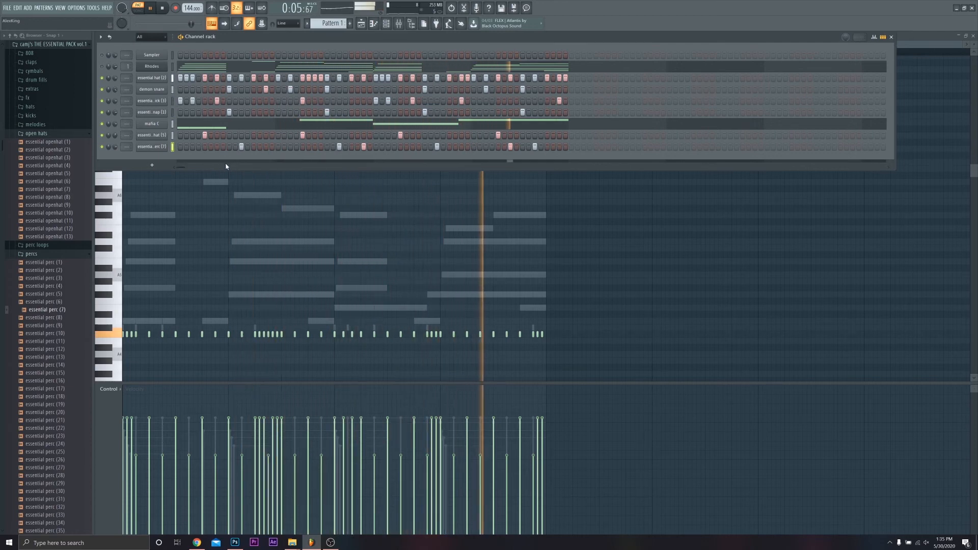
pyautogui.press('space')
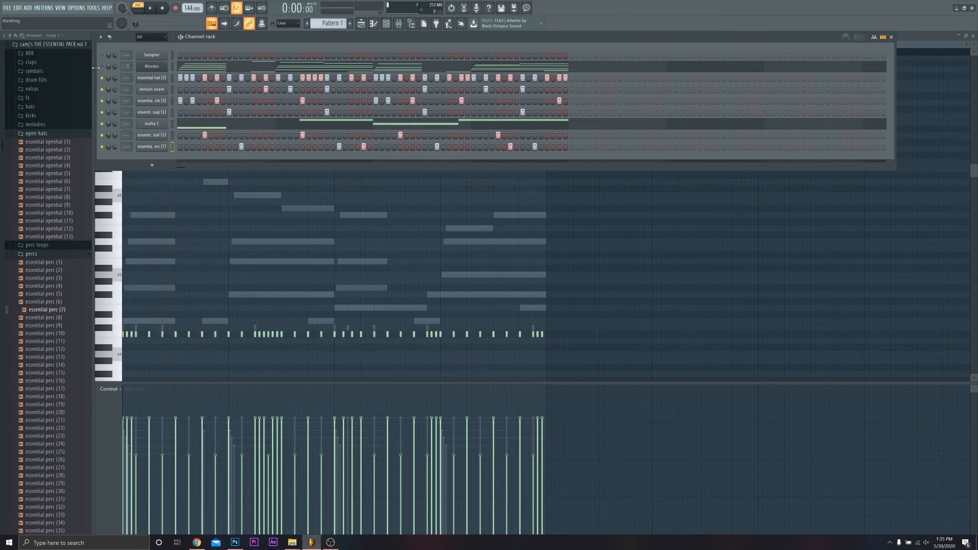
pyautogui.press('space')
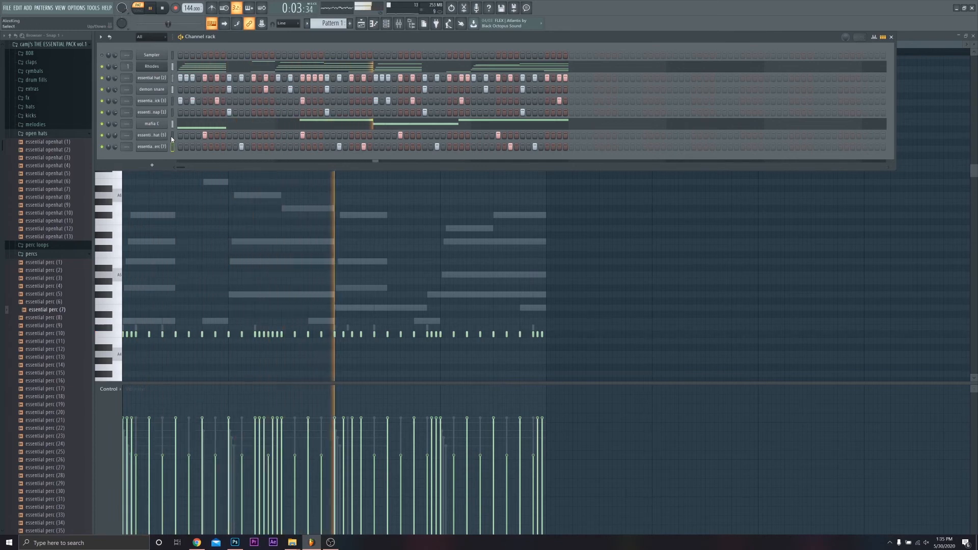
pyautogui.press('space')
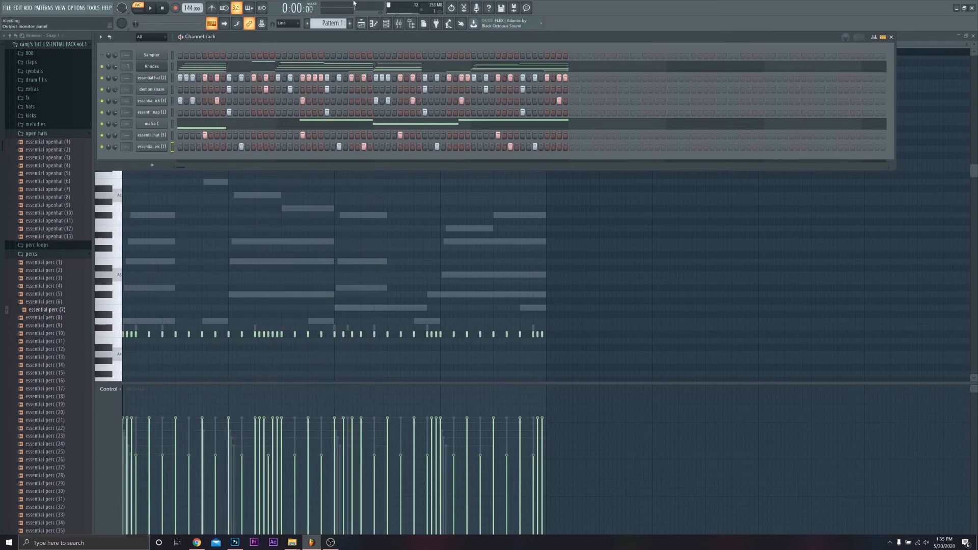
# Load Fruity Parametric EQ 2 into slot 2 of the Rhodes mixer track.
pyautogui.click(399, 25)
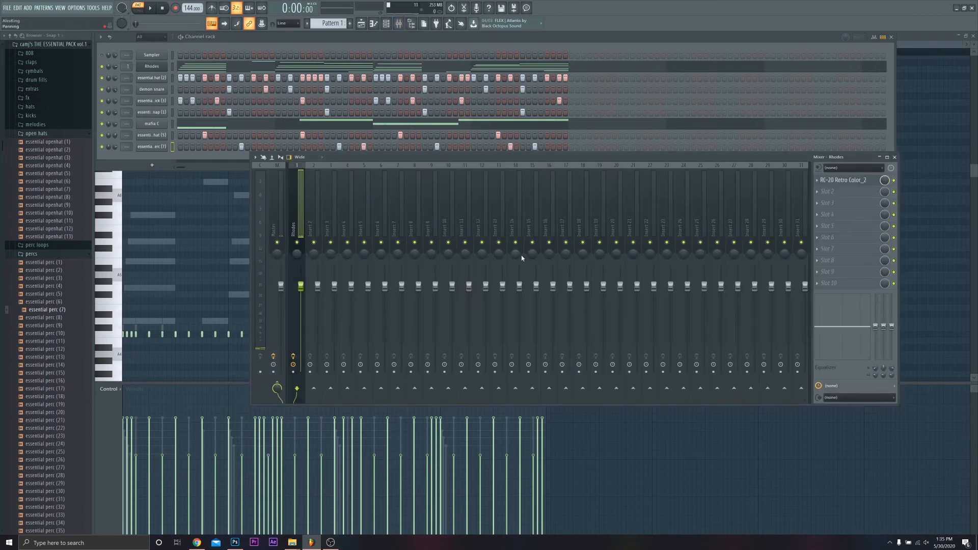
pyautogui.click(817, 191)
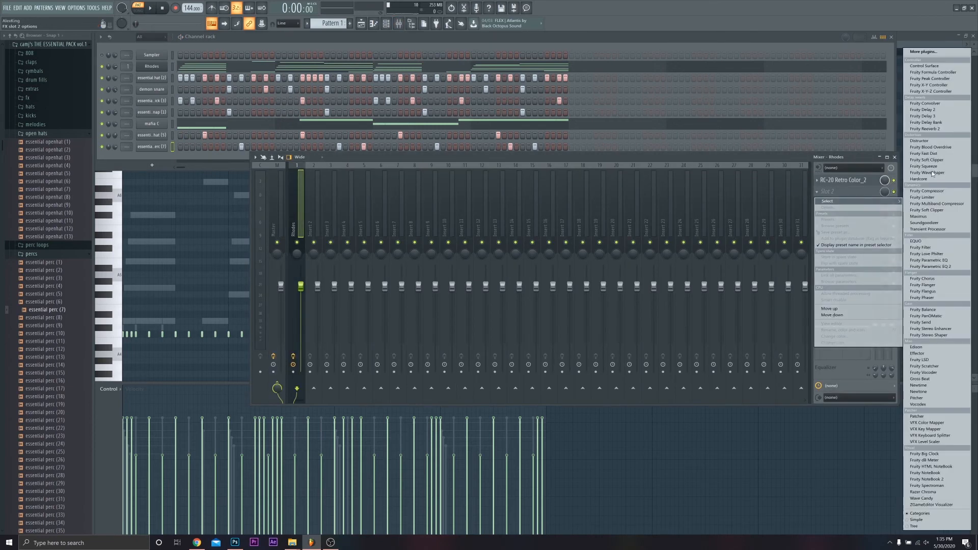
pyautogui.click(949, 267)
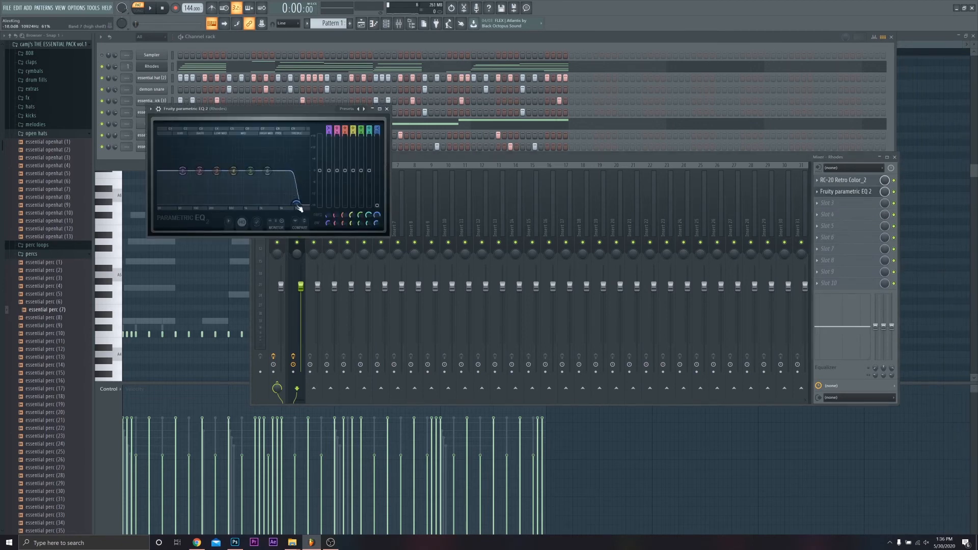
# Cut the Rhodes' highs and its lows below about 225 Hz with the EQ, audition the beat and close the EQ and mixer.
pyautogui.press('space')
pyautogui.moveTo(296, 203); pyautogui.dragTo(275, 203)
pyautogui.press('space')
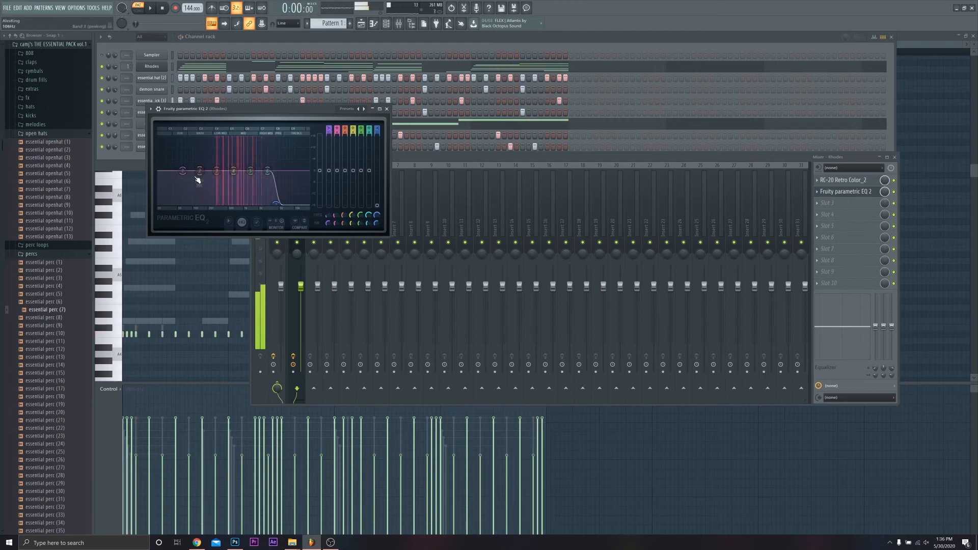
pyautogui.press('space')
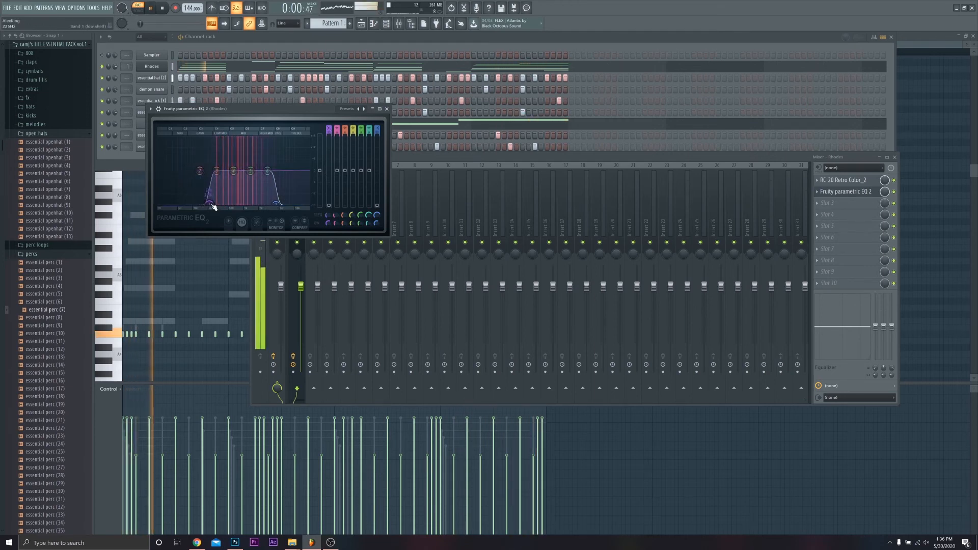
pyautogui.click(387, 109)
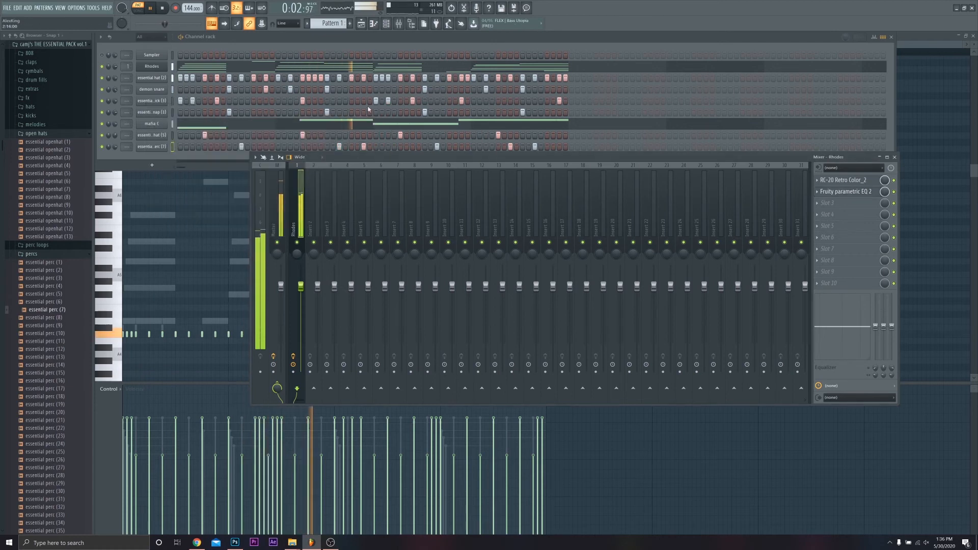
pyautogui.click(894, 157)
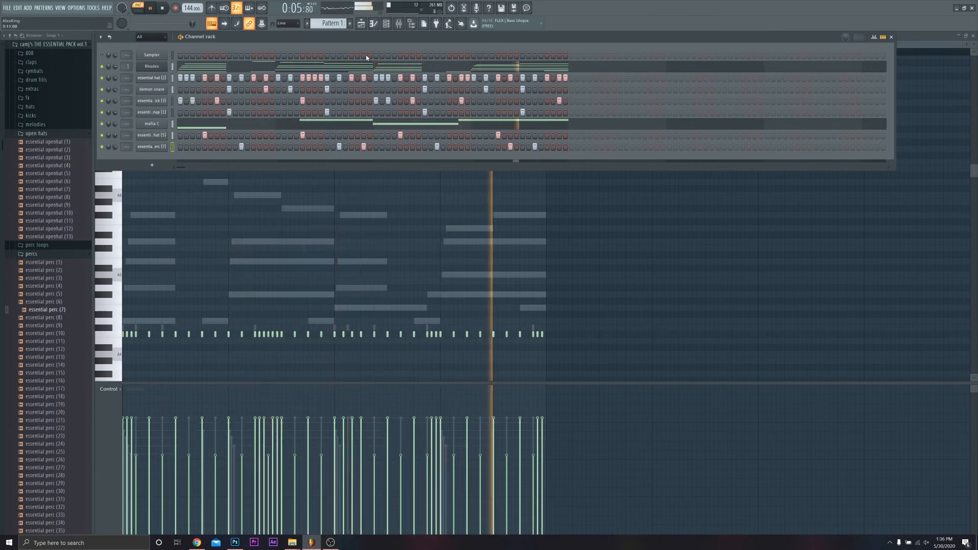
pyautogui.press('space')
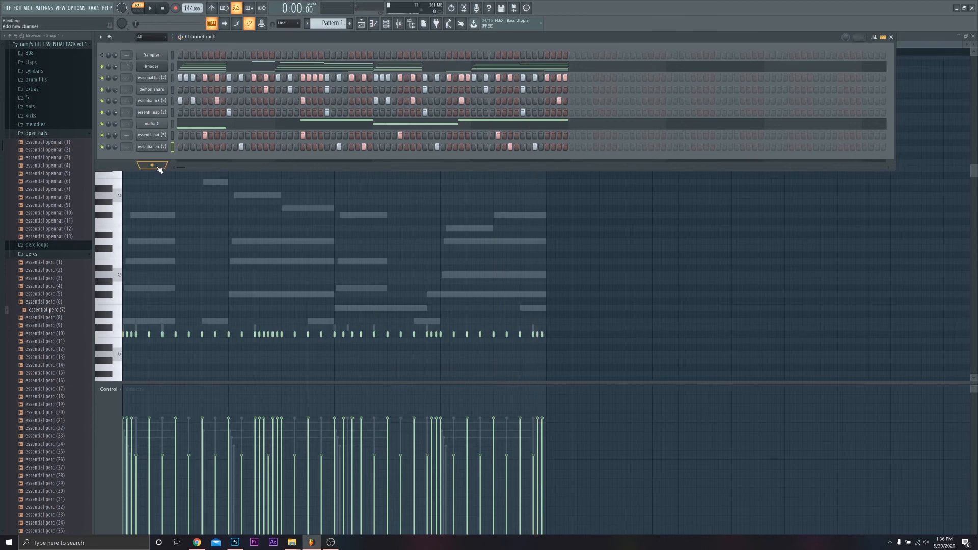
# Find the reFX Nexus generator plugin by searching for nexus and add it as a new channel.
pyautogui.click(152, 166)
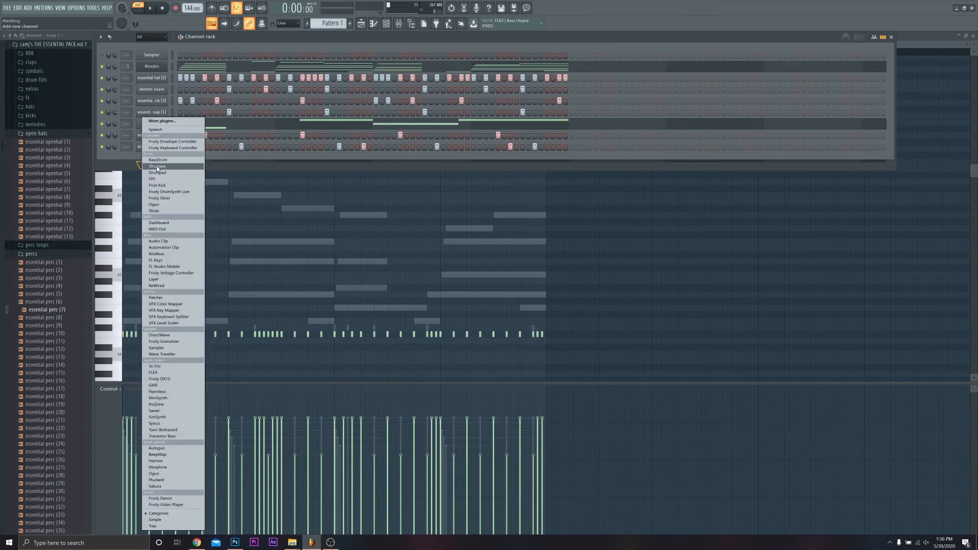
pyautogui.click(162, 123)
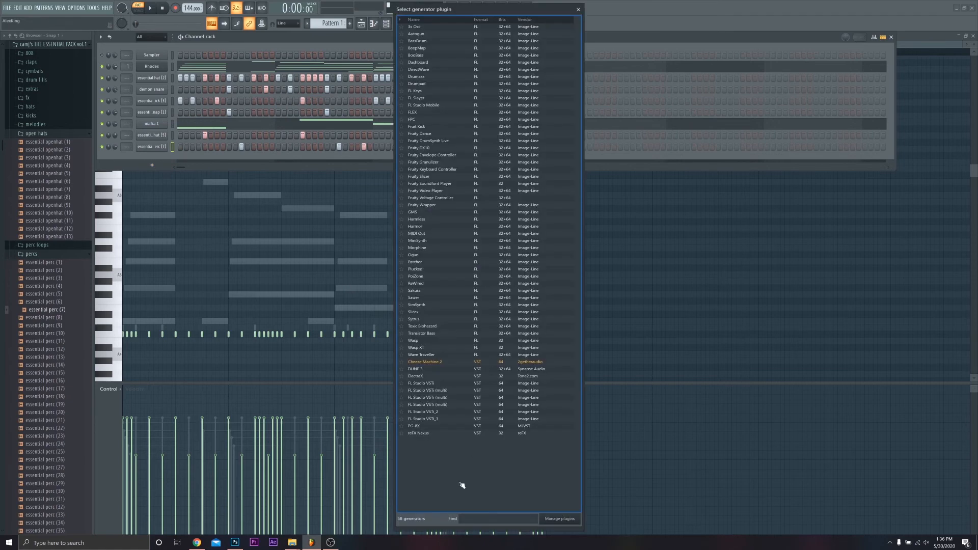
pyautogui.write('nexus')
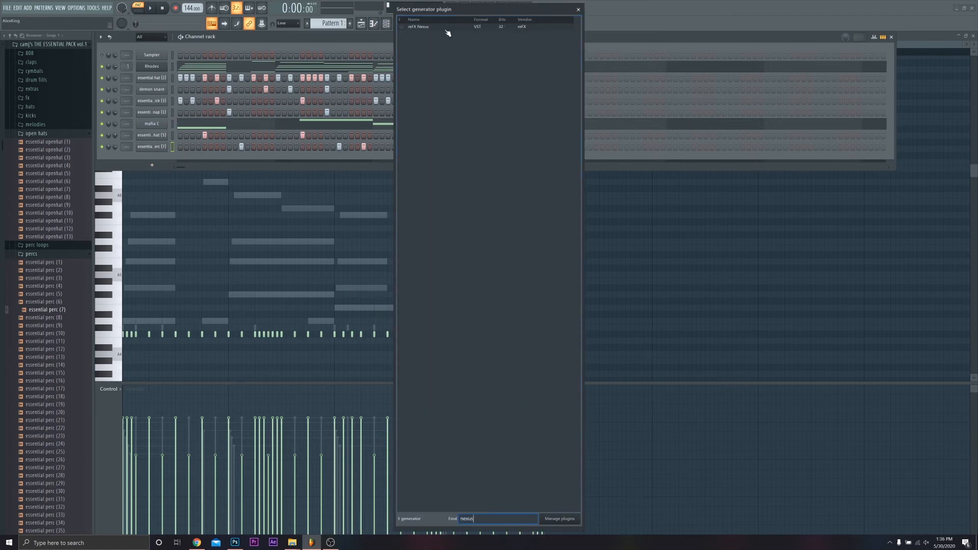
pyautogui.doubleClick(447, 29)
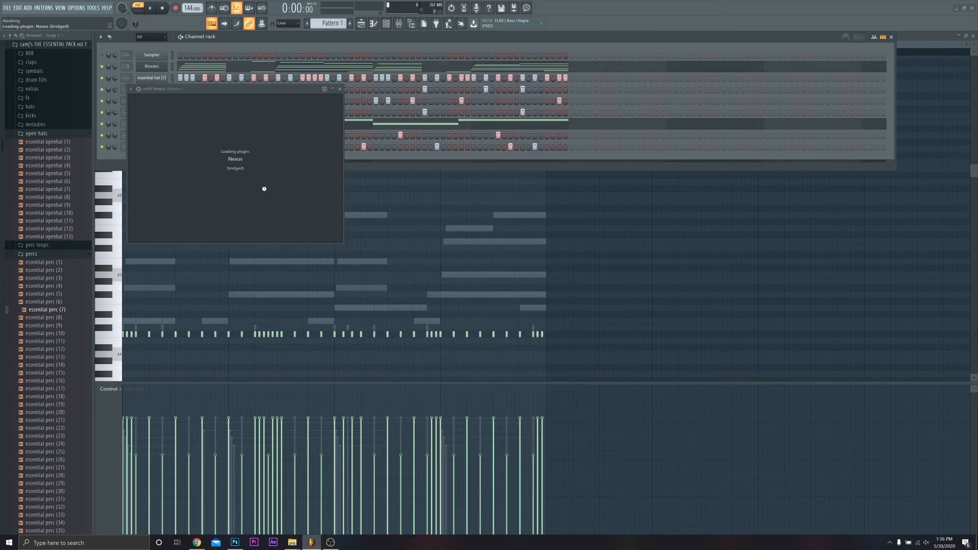
pyautogui.moveTo(259, 93); pyautogui.dragTo(415, 208)
pyautogui.click(514, 224)
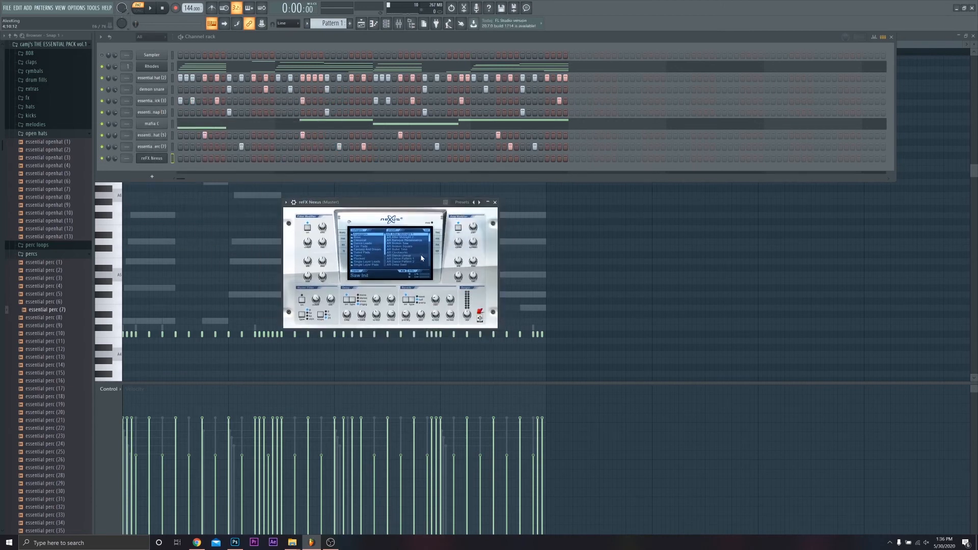
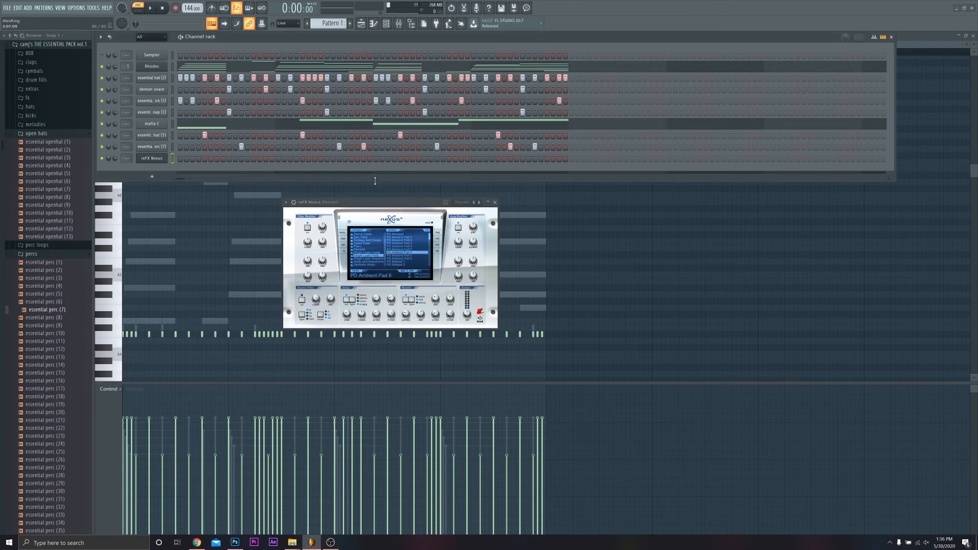
# Audition the PD Ambient Pad 6 and PD Bellpad 1 pad presets in Nexus.
pyautogui.press('q')
pyautogui.click(408, 262)
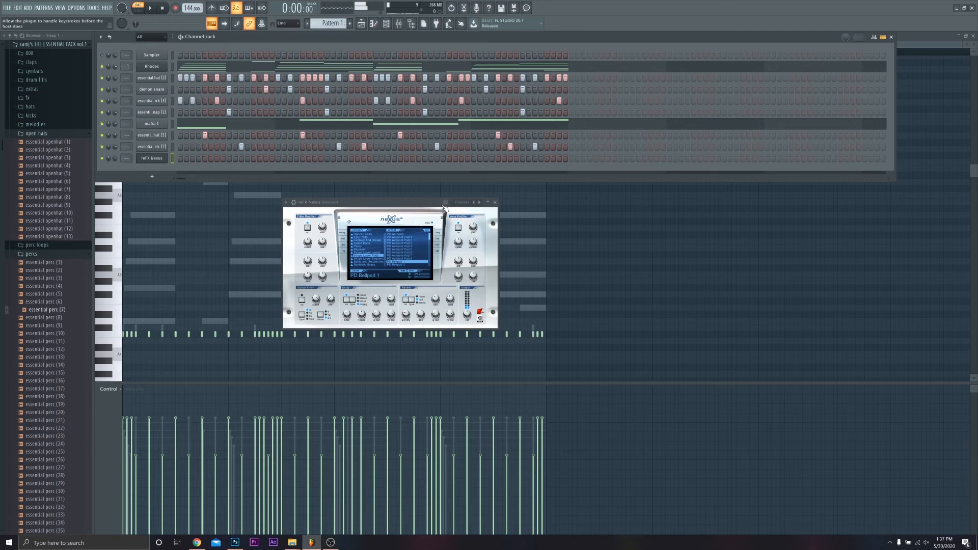
pyautogui.press('w')
pyautogui.moveTo(430, 235); pyautogui.dragTo(387, 256)
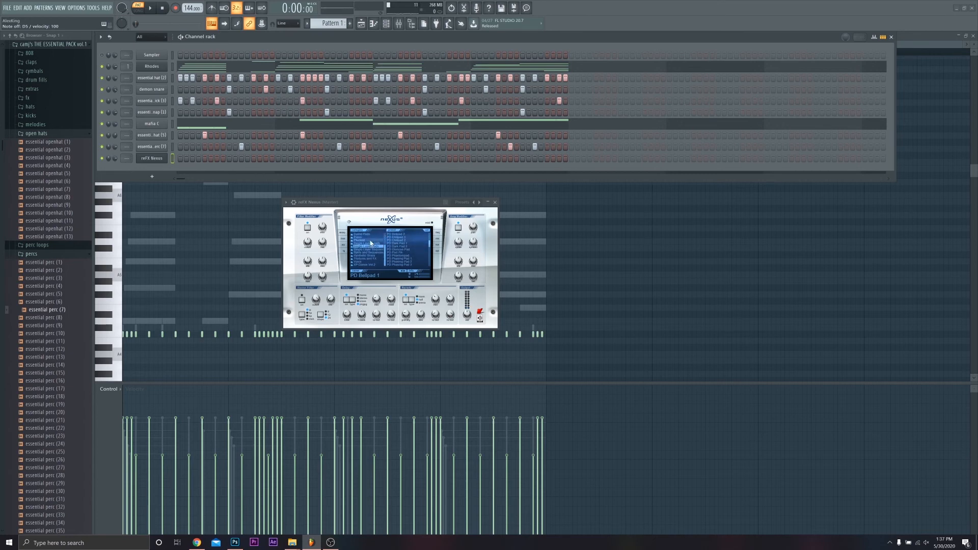
# Switch Nexus to the plucked category and audition PL 80s Balladbell, PL FM Bells and PL Hands Up Bells 1.
pyautogui.click(367, 240)
pyautogui.click(419, 236)
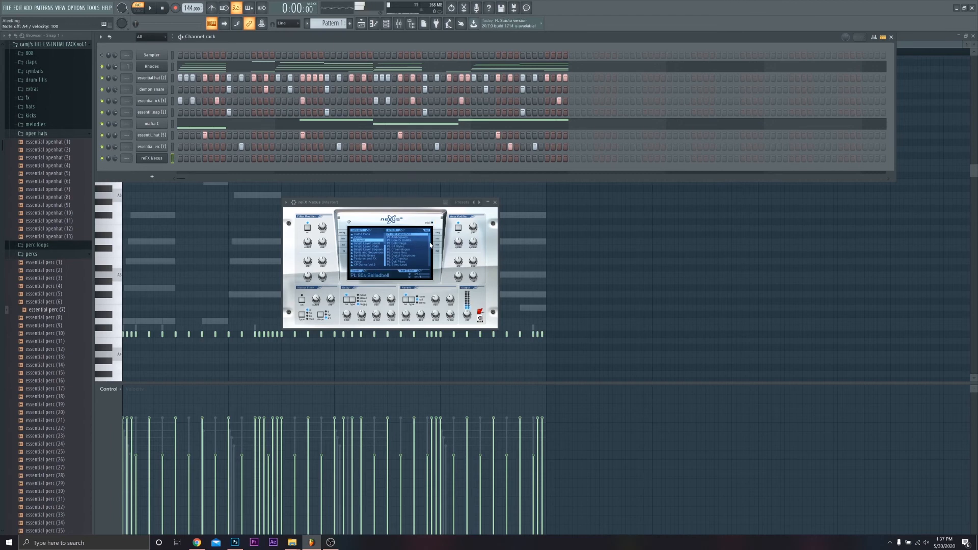
pyautogui.scroll(-2, 430, 243)
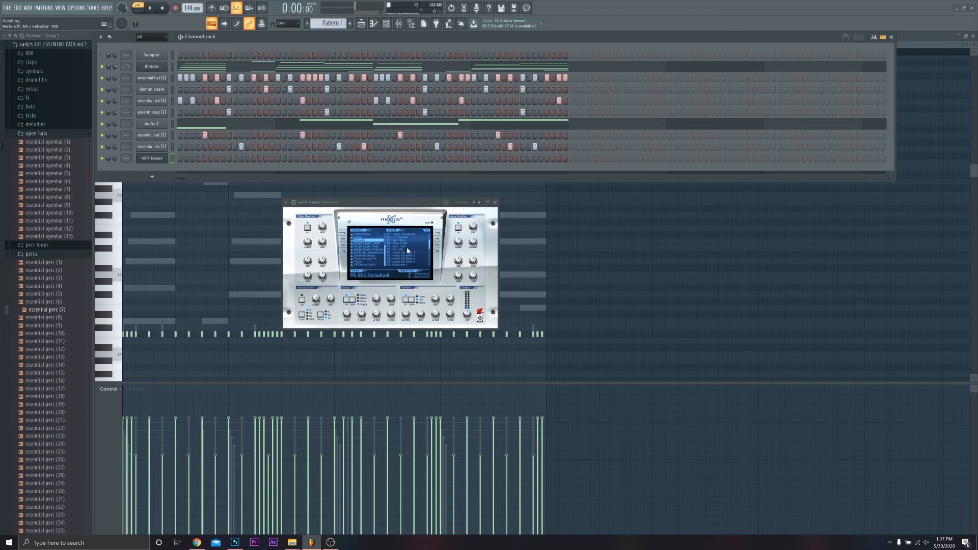
pyautogui.click(408, 250)
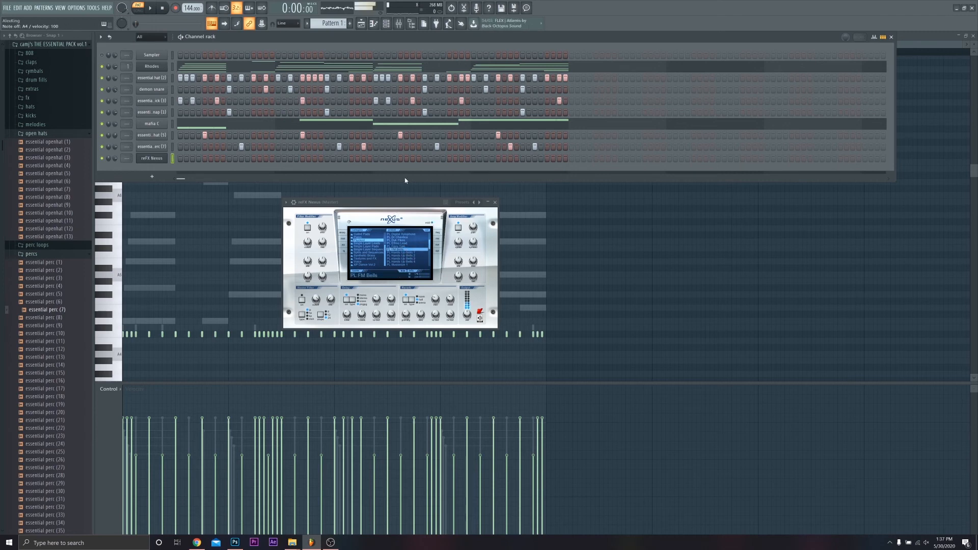
pyautogui.scroll(-2, 431, 246)
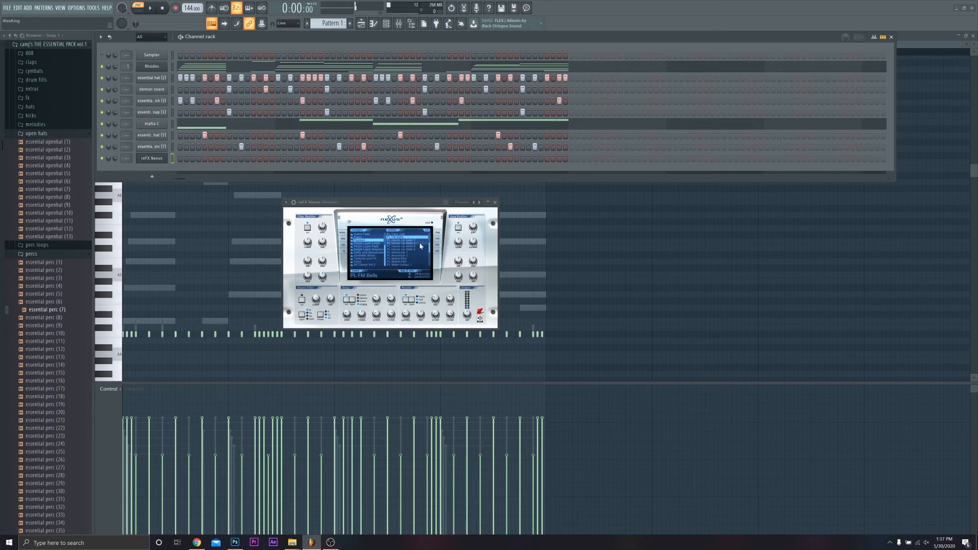
pyautogui.press('w')
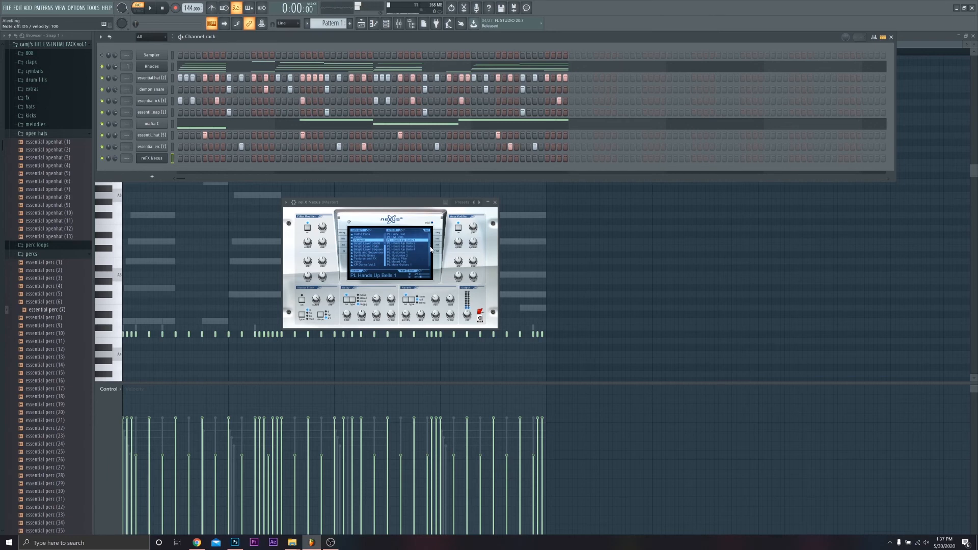
# Try PL Pizzicato Bells and PL VZ Bells 1 in Nexus, and load the PL VZ Bells 2 preset.
pyautogui.scroll(-2, 430, 250)
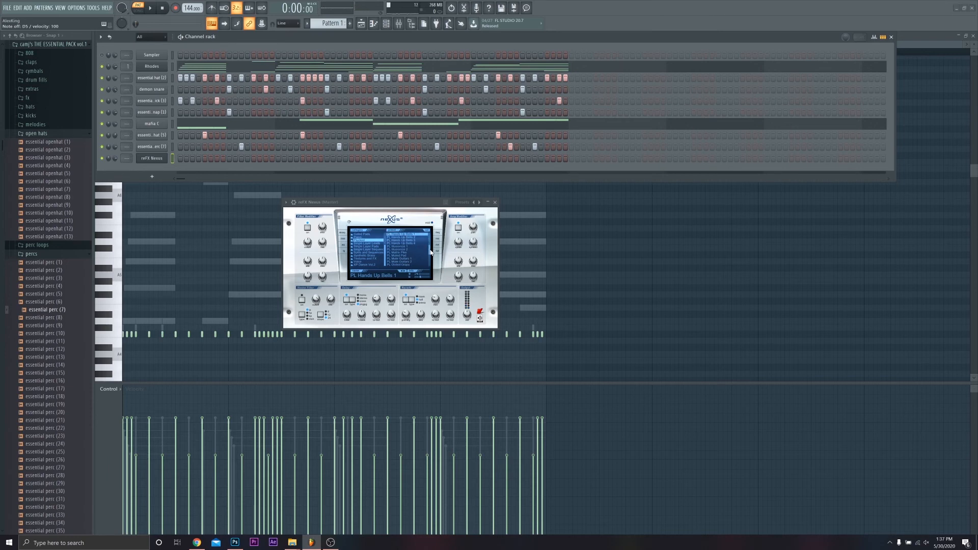
pyautogui.scroll(-2, 430, 253)
pyautogui.click(417, 252)
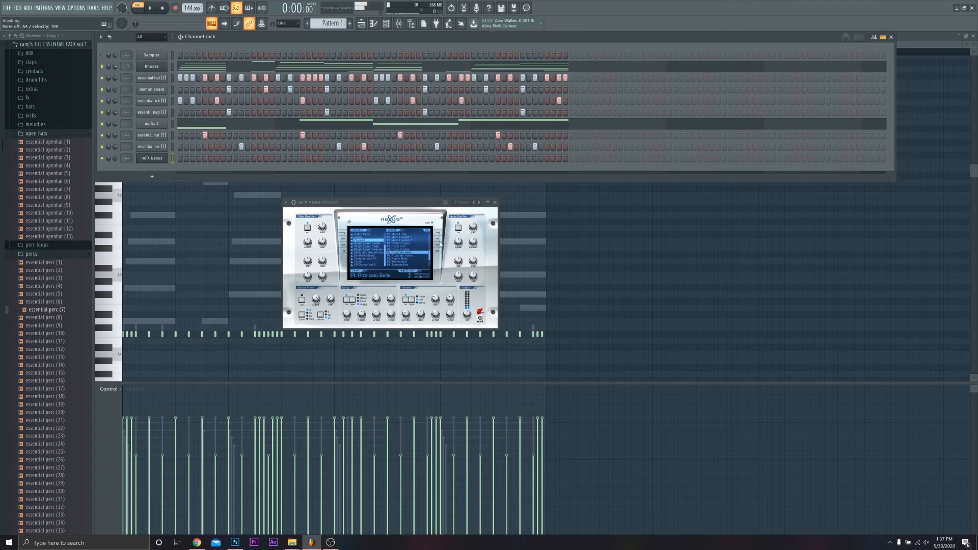
pyautogui.scroll(-3, 431, 262)
pyautogui.click(402, 258)
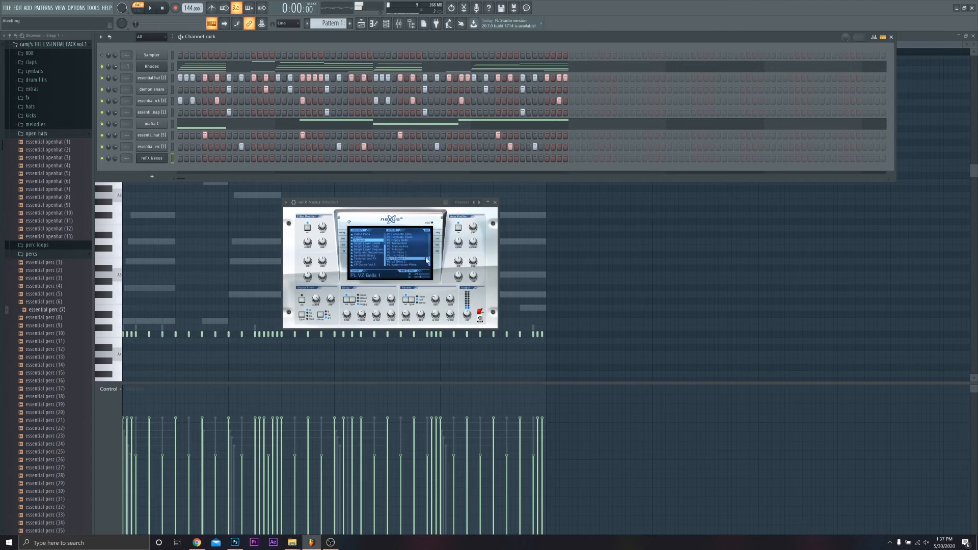
pyautogui.click(411, 262)
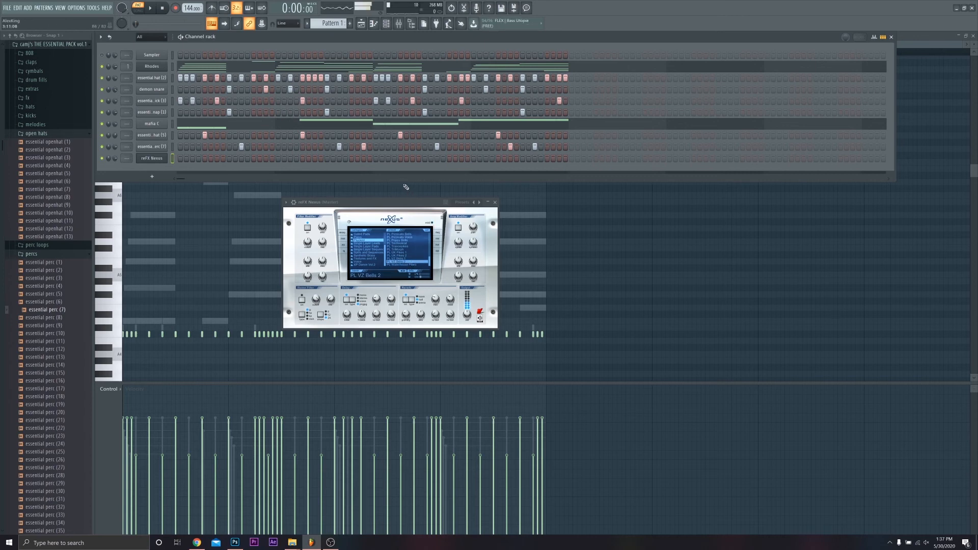
# Copy the Rhodes notes into the reFX Nexus channel and play the pattern to hear the layer.
pyautogui.click(495, 202)
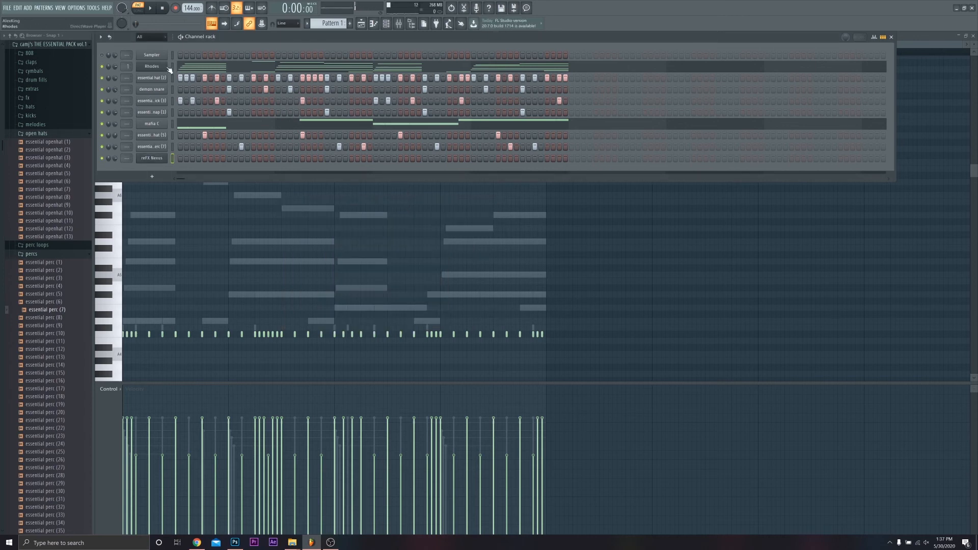
pyautogui.rightClick(161, 68)
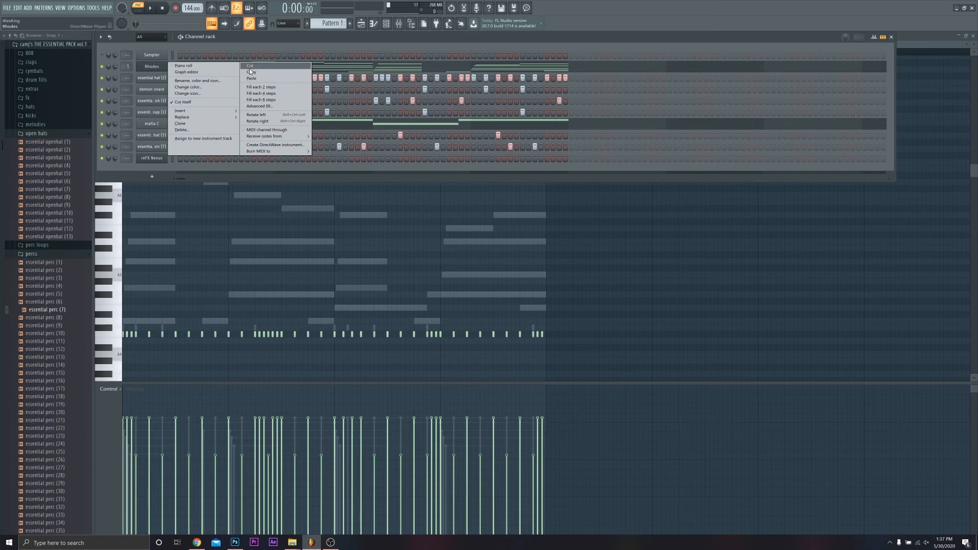
pyautogui.click(252, 72)
pyautogui.rightClick(161, 159)
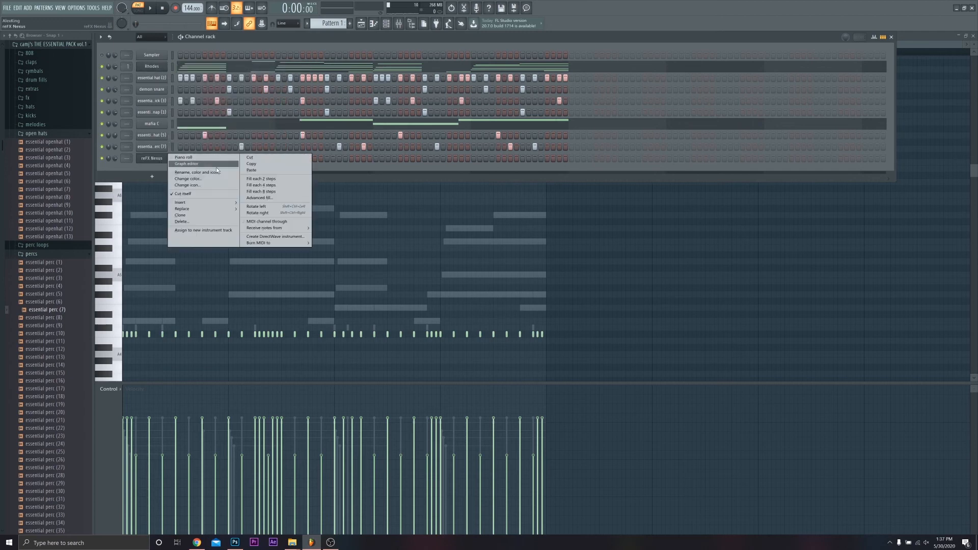
pyautogui.click(249, 170)
pyautogui.click(161, 159)
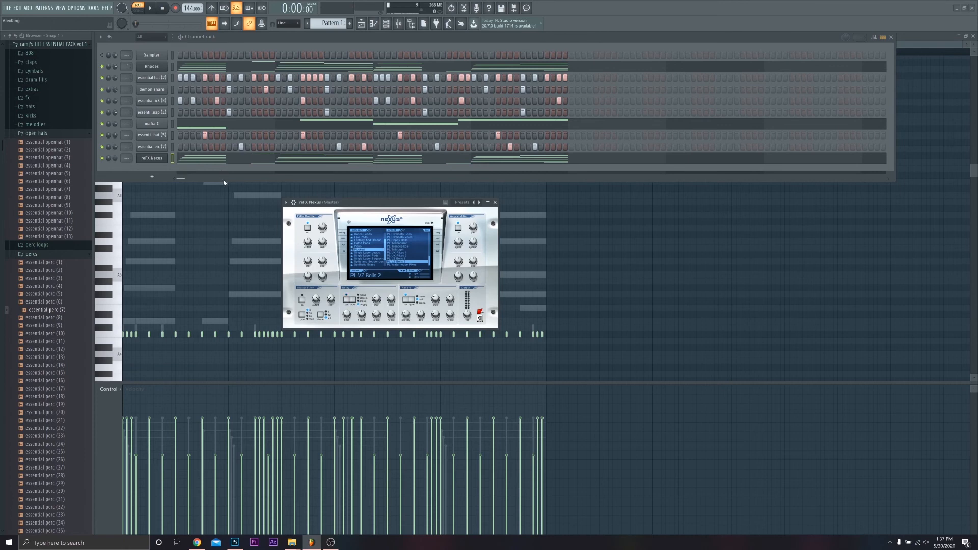
pyautogui.press('space')
pyautogui.press('space')
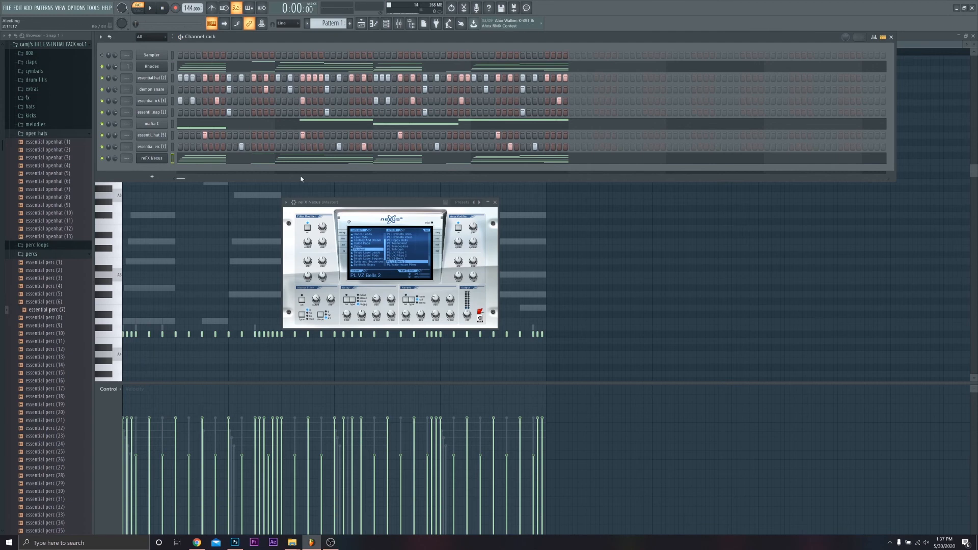
pyautogui.press('space')
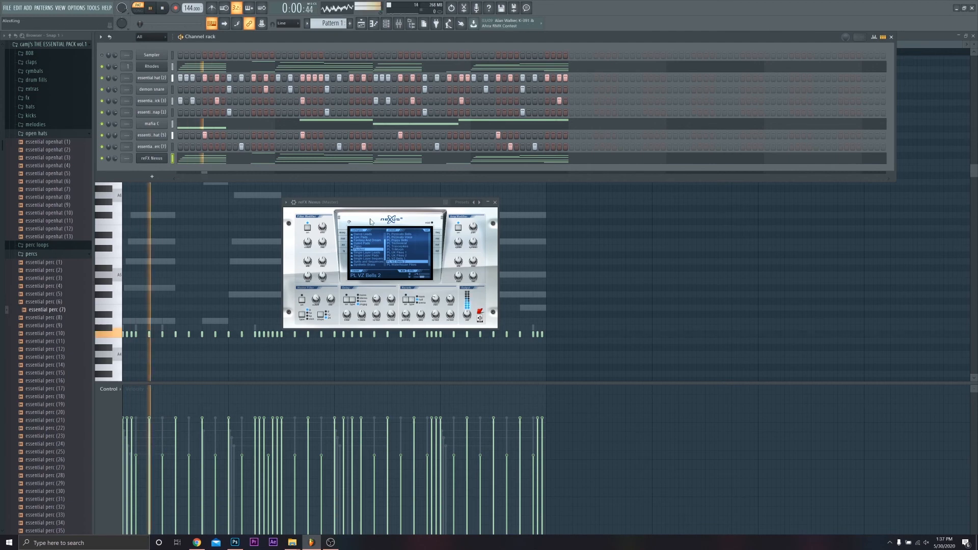
# In the Nexus piano roll, delete the three highest melody notes in bars 1–2 and the short low notes between chords.
pyautogui.click(493, 203)
pyautogui.press('F6')
pyautogui.press('space')
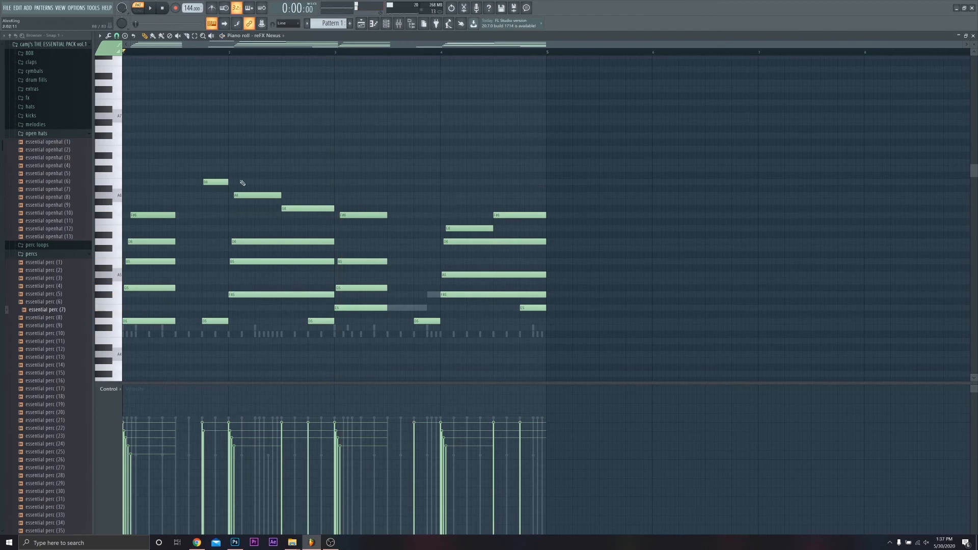
pyautogui.scroll(-2, 333, 200)
pyautogui.moveTo(317, 184); pyautogui.dragTo(132, 103)
pyautogui.moveTo(202, 93); pyautogui.dragTo(324, 175)
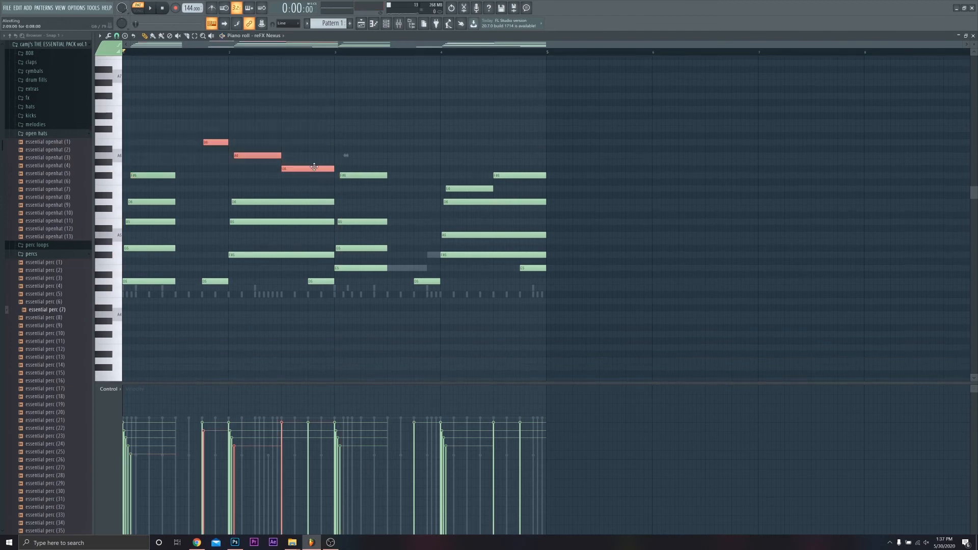
pyautogui.press('Delete')
pyautogui.moveTo(612, 338); pyautogui.dragTo(209, 270)
pyautogui.press('Delete')
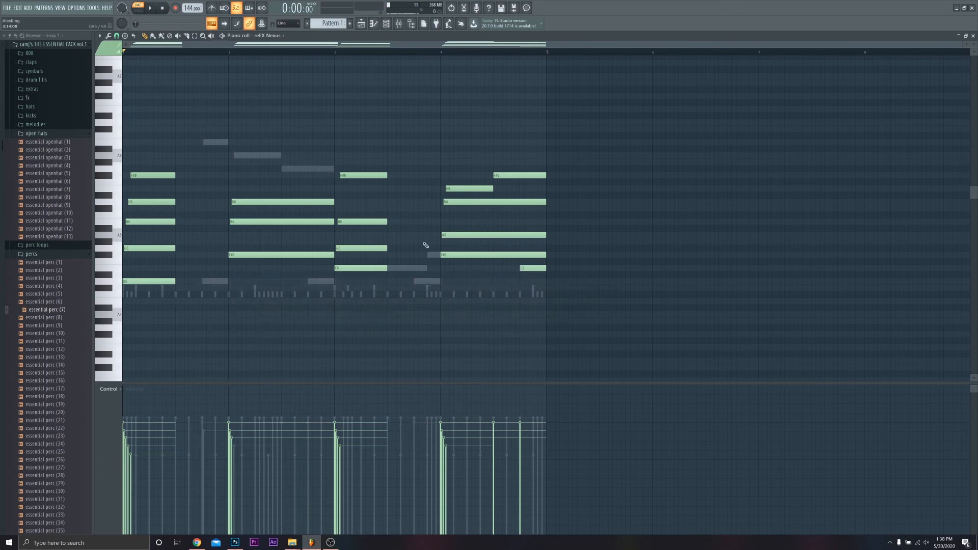
# Shorten the first Nexus chord to end after one beat and play it back.
pyautogui.moveTo(620, 336); pyautogui.dragTo(418, 183)
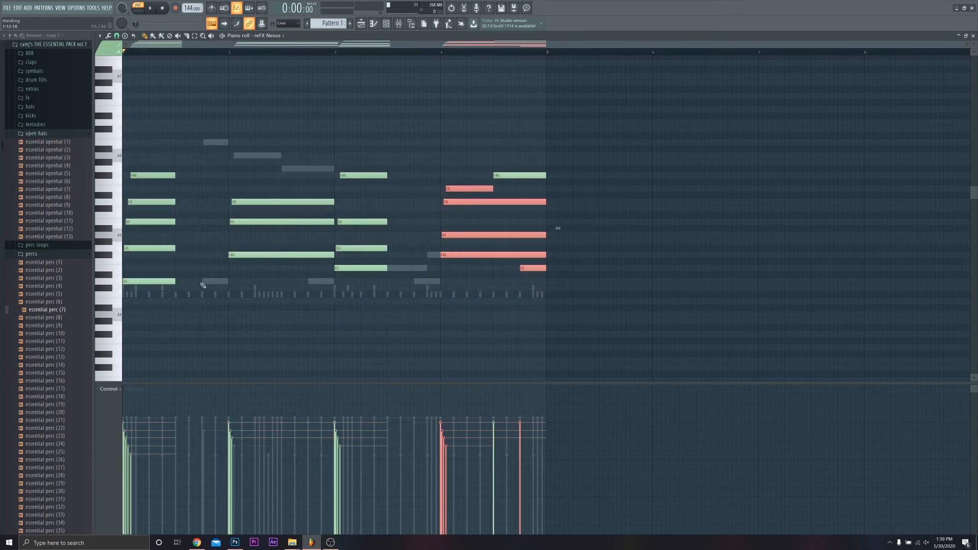
pyautogui.moveTo(206, 311); pyautogui.dragTo(148, 143)
pyautogui.moveTo(175, 175); pyautogui.dragTo(148, 176)
pyautogui.press('space')
pyautogui.press('space')
pyautogui.press('space')
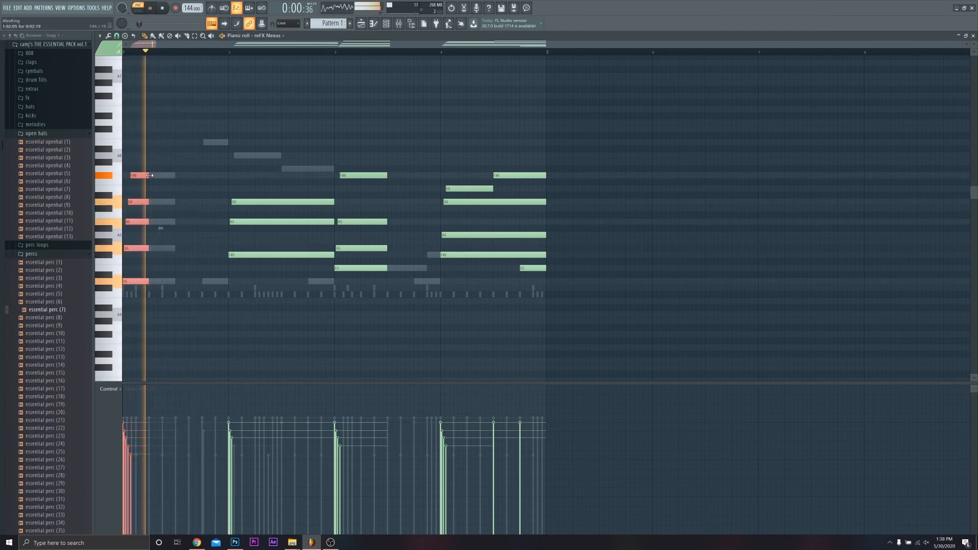
pyautogui.press('space')
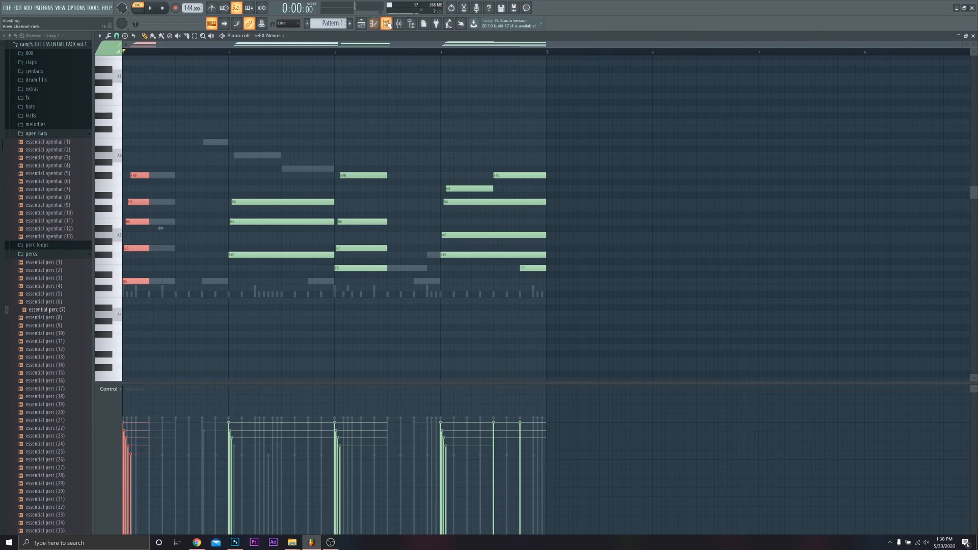
# Mute everything except Rhodes and reFX Nexus, play the two together, and reopen the Nexus notes.
pyautogui.click(367, 24)
pyautogui.click(102, 67)
pyautogui.press('space')
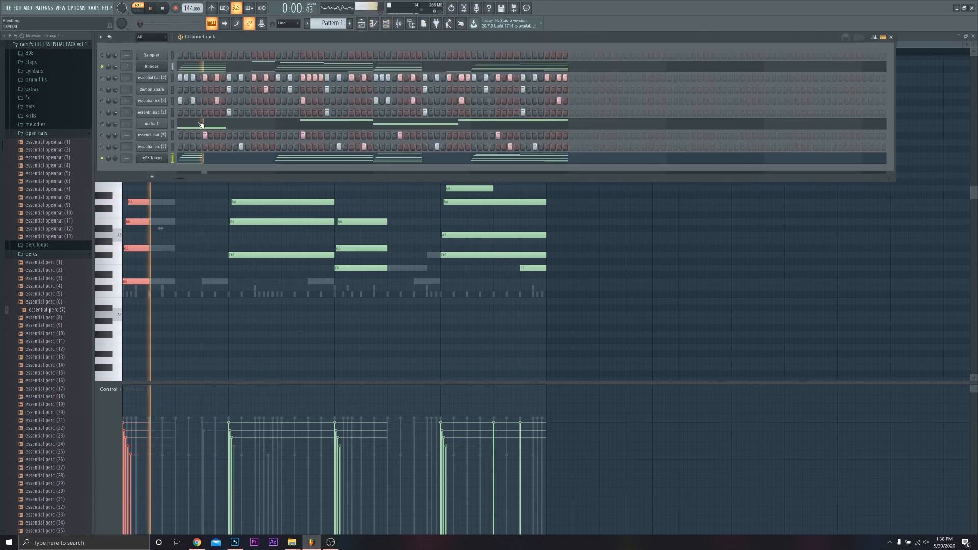
pyautogui.click(241, 159)
pyautogui.click(265, 162)
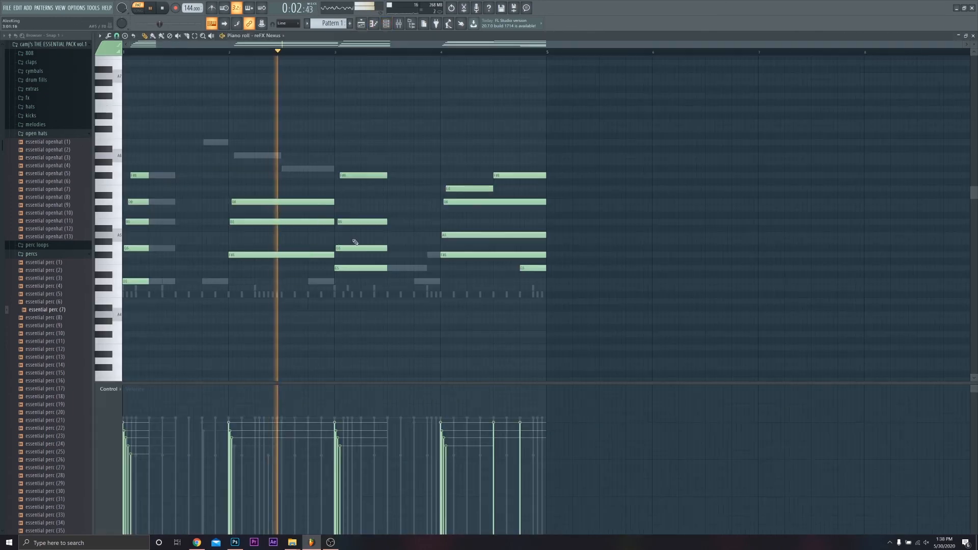
# Extend the first and third Nexus chords so each lasts until the end of its bar.
pyautogui.moveTo(184, 295); pyautogui.dragTo(226, 184)
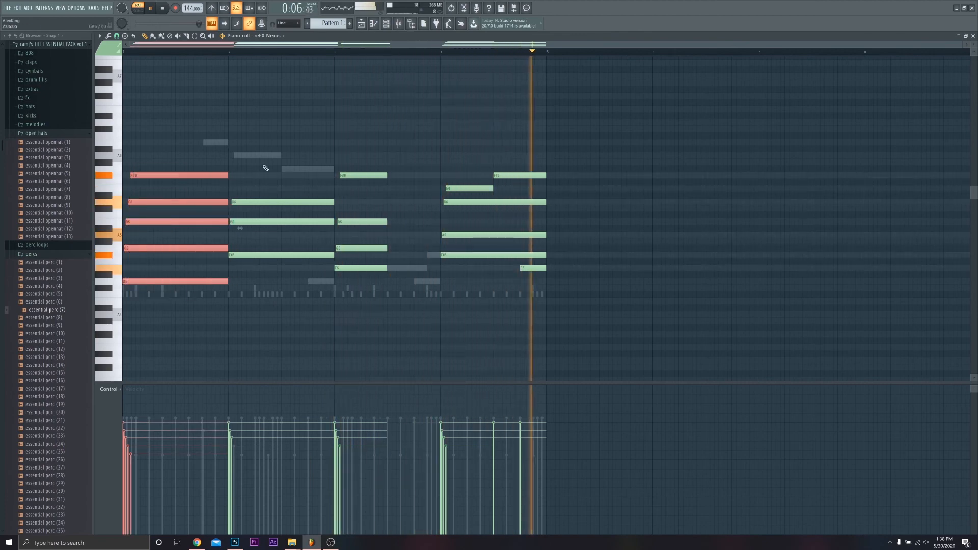
pyautogui.moveTo(406, 278); pyautogui.dragTo(440, 176)
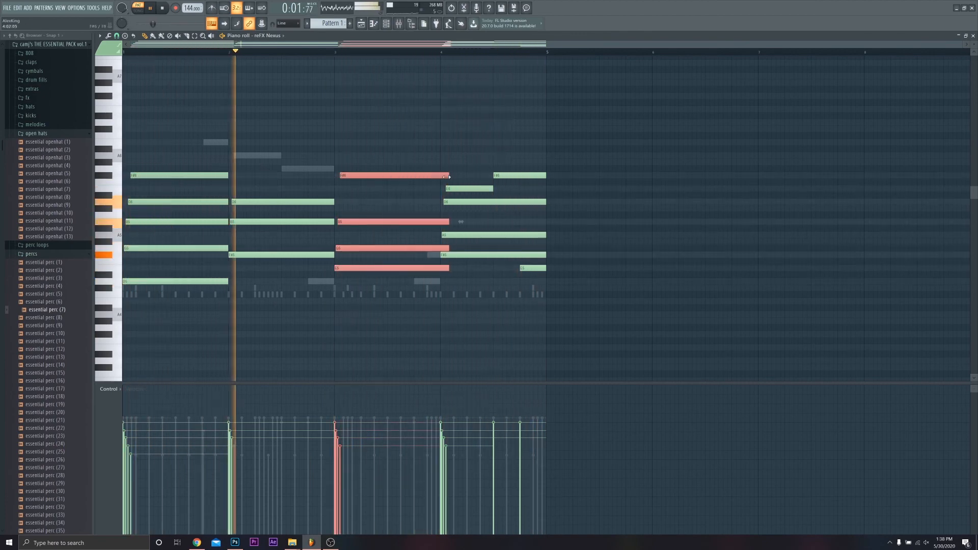
pyautogui.click(519, 137)
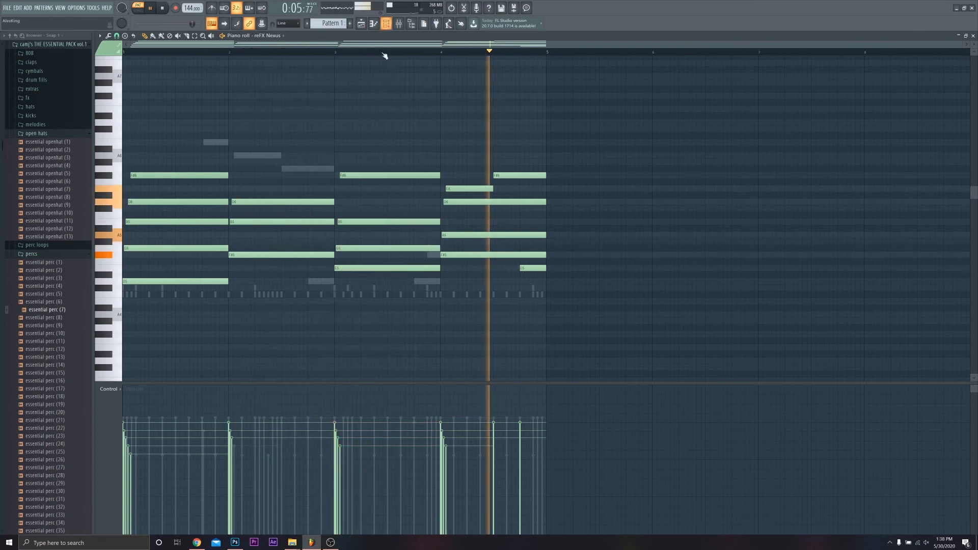
# Try all the Nexus notes one octave lower, and return them to their original octave.
pyautogui.hotkey('ctrl', 'a')
pyautogui.hotkey('ctrl', 'Down')
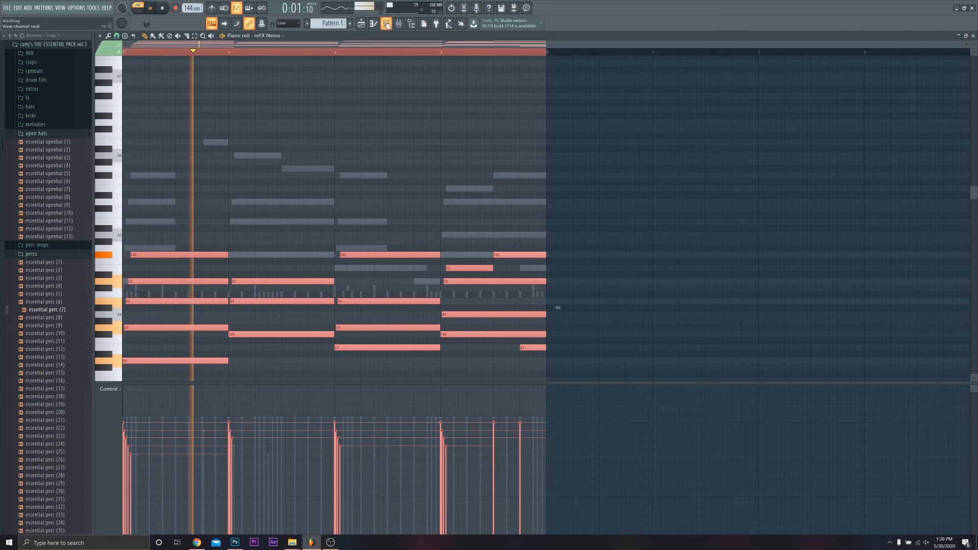
pyautogui.hotkey('ctrl', 'Up')
# Solo the reFX Nexus channel, route it to mixer insert 2, and move it directly below Rhodes.
pyautogui.press('F6')
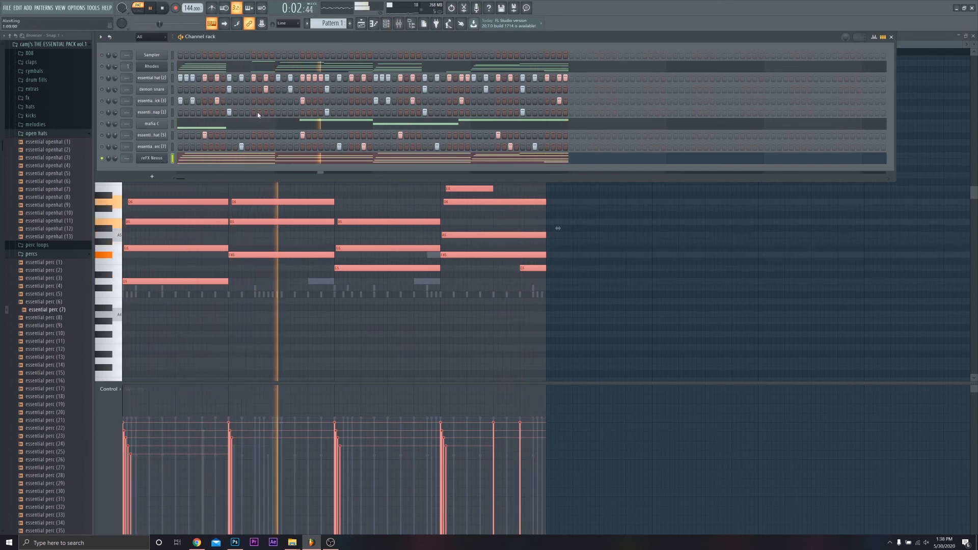
pyautogui.press('space')
pyautogui.click(400, 24)
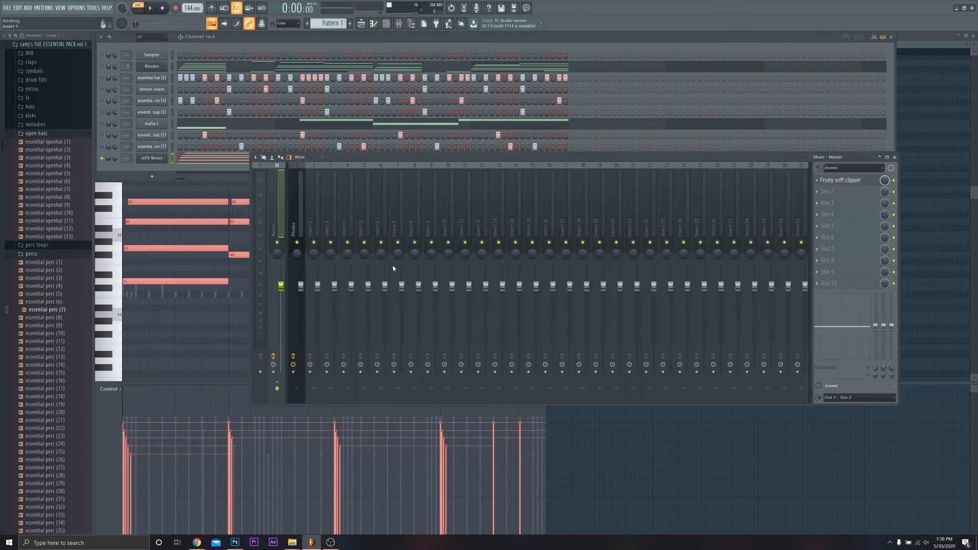
pyautogui.click(172, 163)
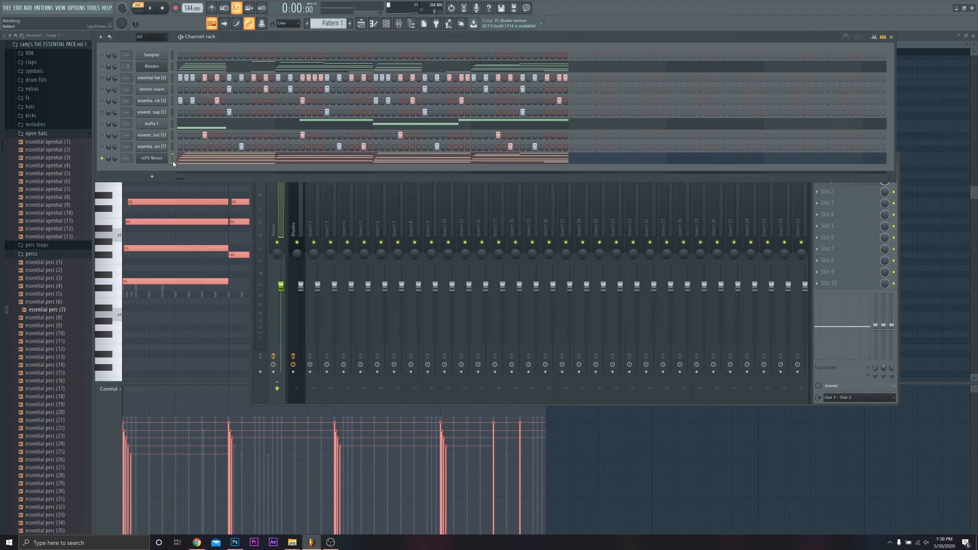
pyautogui.hotkey('ctrl', 'l')
pyautogui.hotkey('alt', 'Up')
pyautogui.hotkey('alt', 'Up')
pyautogui.hotkey('alt', 'Up')
pyautogui.hotkey('alt', 'Up')
pyautogui.hotkey('alt', 'Up')
pyautogui.hotkey('alt', 'Up')
pyautogui.hotkey('alt', 'Up')
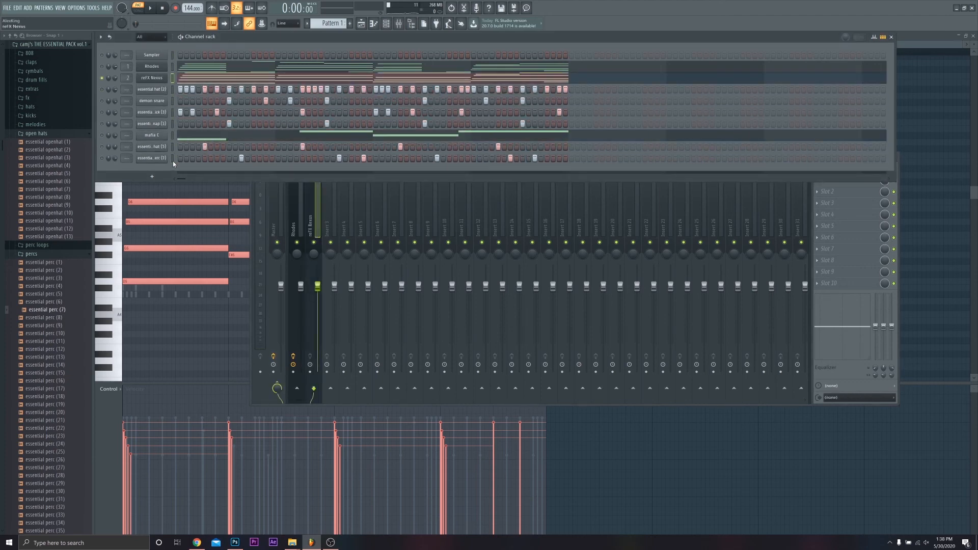
# Find RC-20 Retro Color by searching for rc and load it into the first effect slot of the Nexus insert.
pyautogui.click(260, 403)
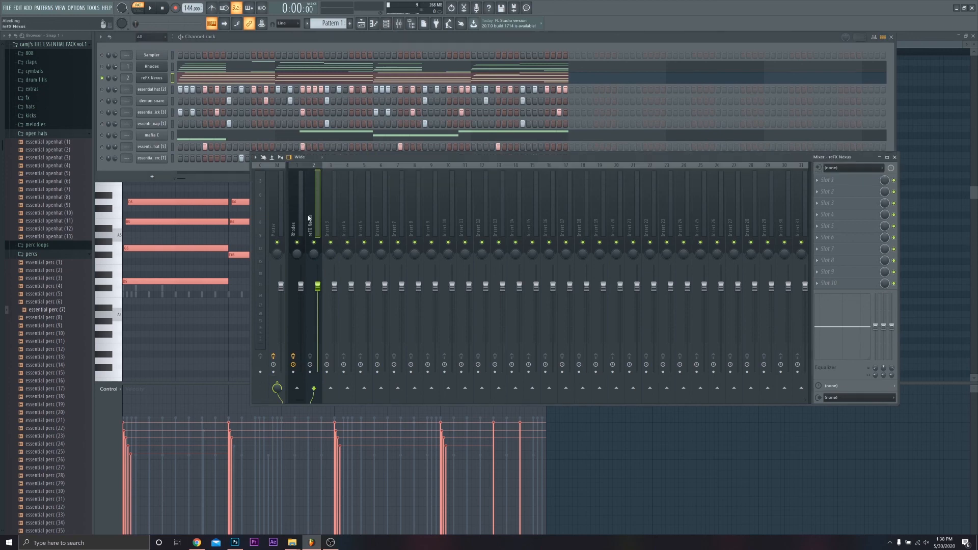
pyautogui.click(823, 184)
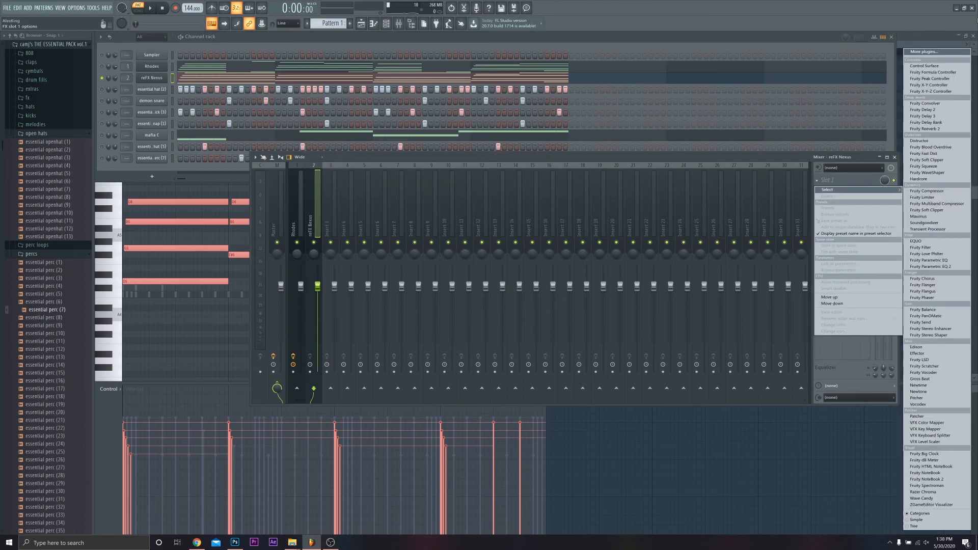
pyautogui.click(958, 54)
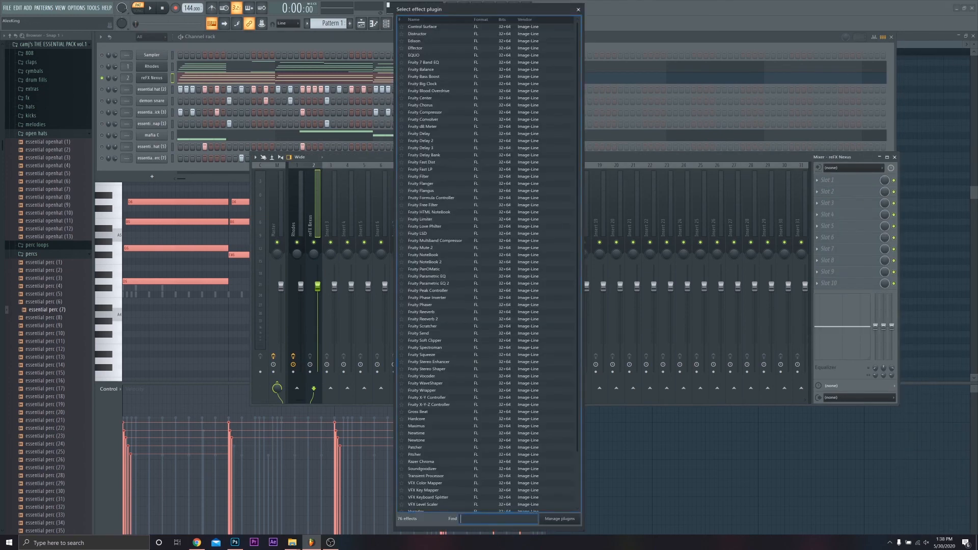
pyautogui.write('rc')
pyautogui.doubleClick(429, 34)
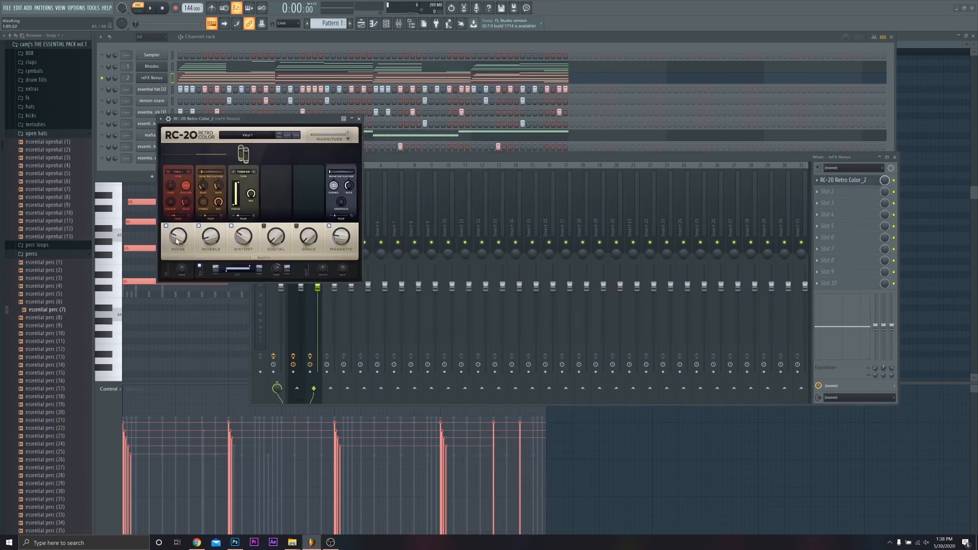
# Adjust the Wobble amount in RC-20 Retro Color while the Nexus part plays, and close the plugin and mixer.
pyautogui.click(149, 9)
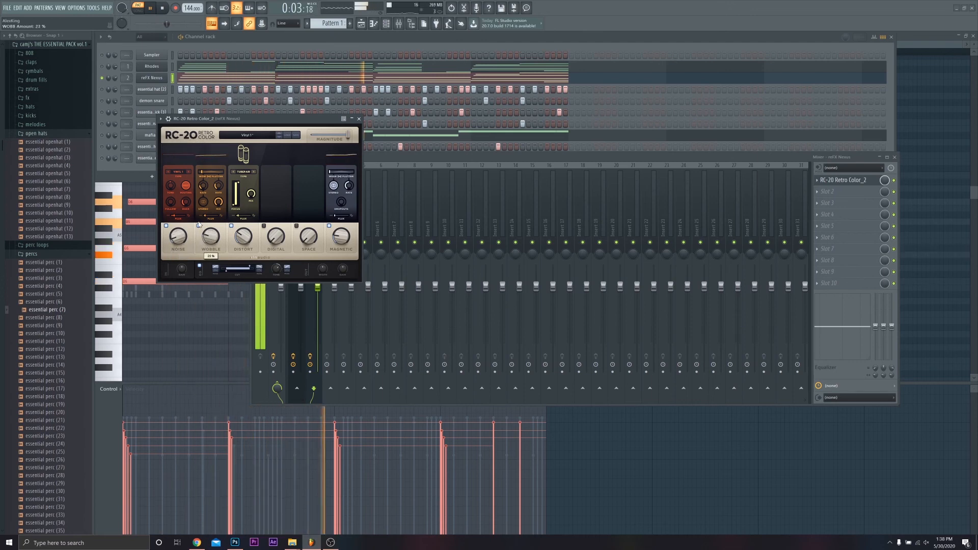
pyautogui.moveTo(201, 217); pyautogui.dragTo(196, 222)
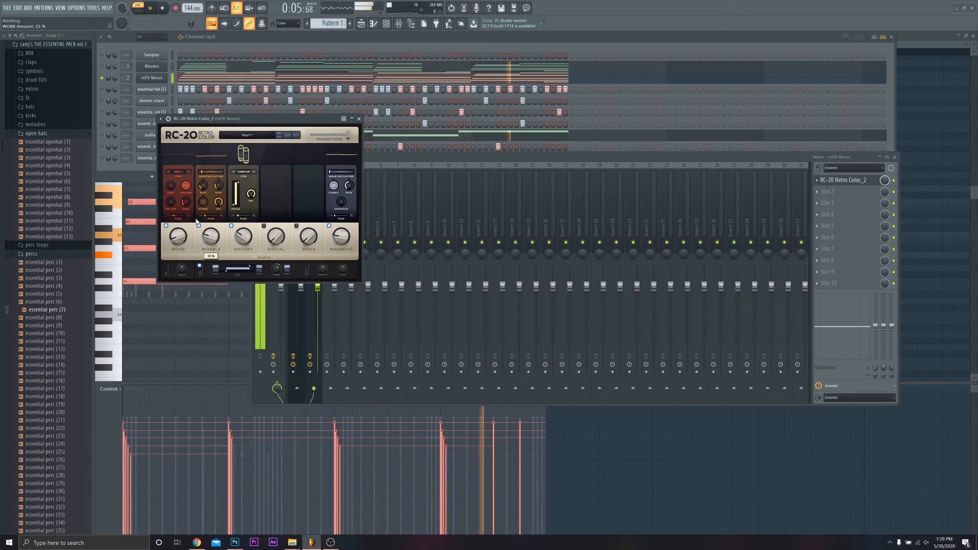
pyautogui.click(359, 119)
pyautogui.click(894, 157)
pyautogui.press('space')
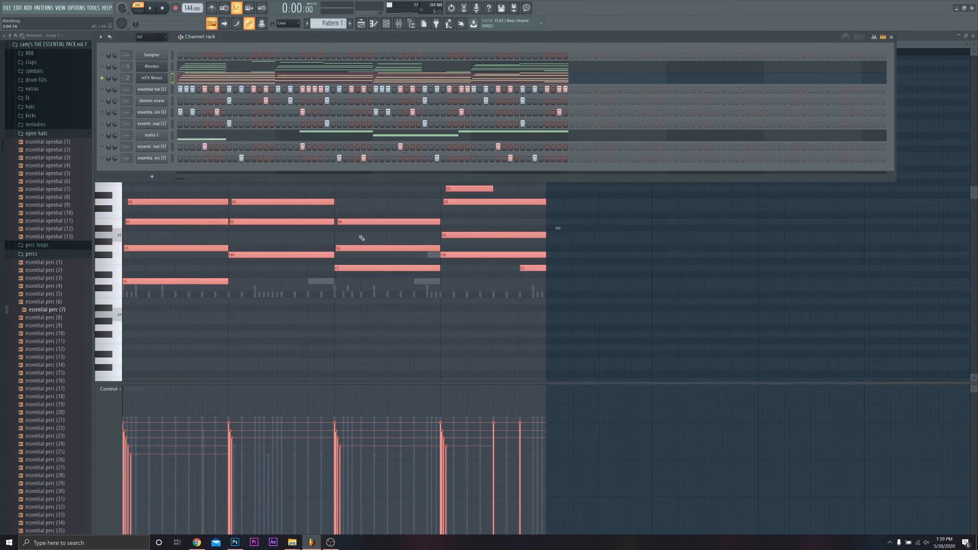
# Unmute the mafia C 808 and all drum channels during playback, keeping Rhodes muted.
pyautogui.click(101, 124)
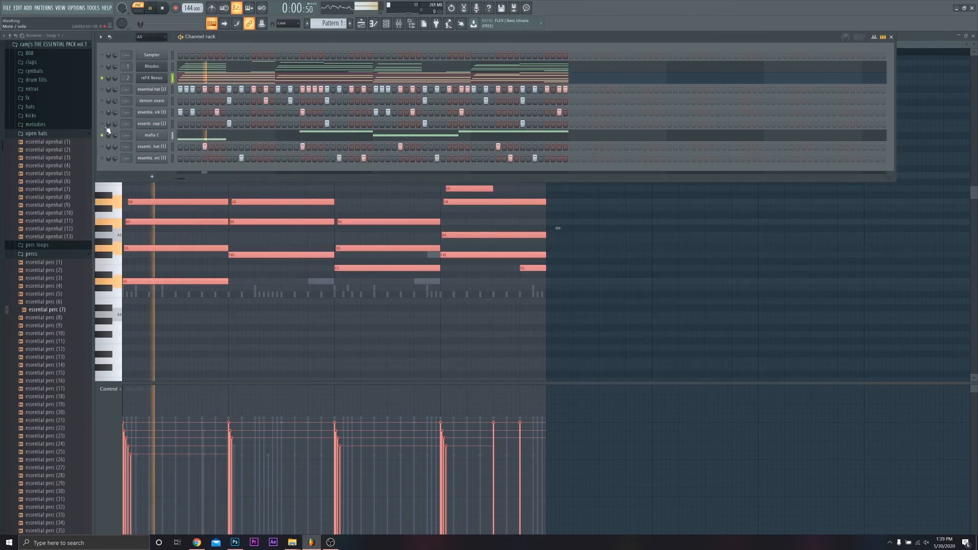
pyautogui.click(102, 112)
pyautogui.click(101, 101)
pyautogui.click(102, 90)
pyautogui.click(102, 147)
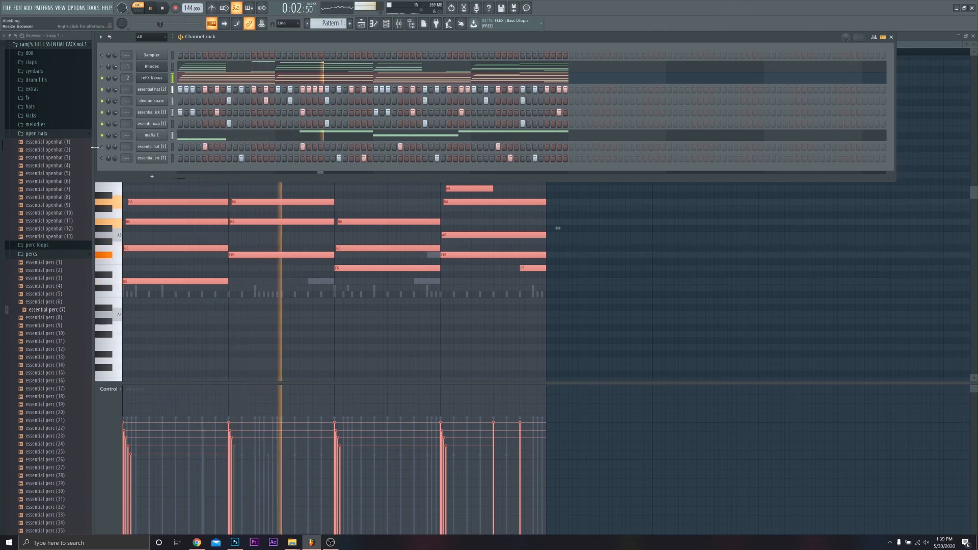
pyautogui.click(102, 158)
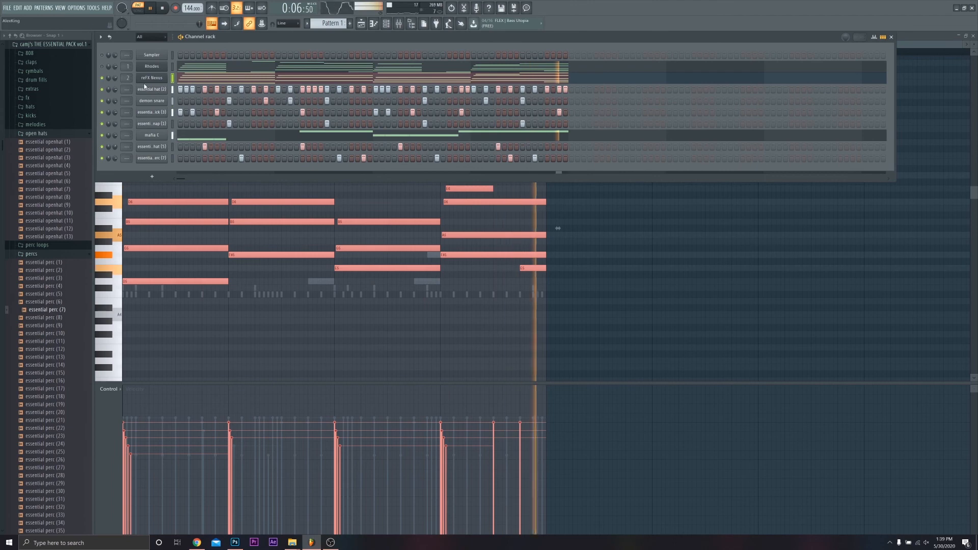
pyautogui.press('space')
# Add Fruity Parametric EQ 2 to the second slot of the Nexus insert and pull band 1 down to cut the lows.
pyautogui.click(399, 23)
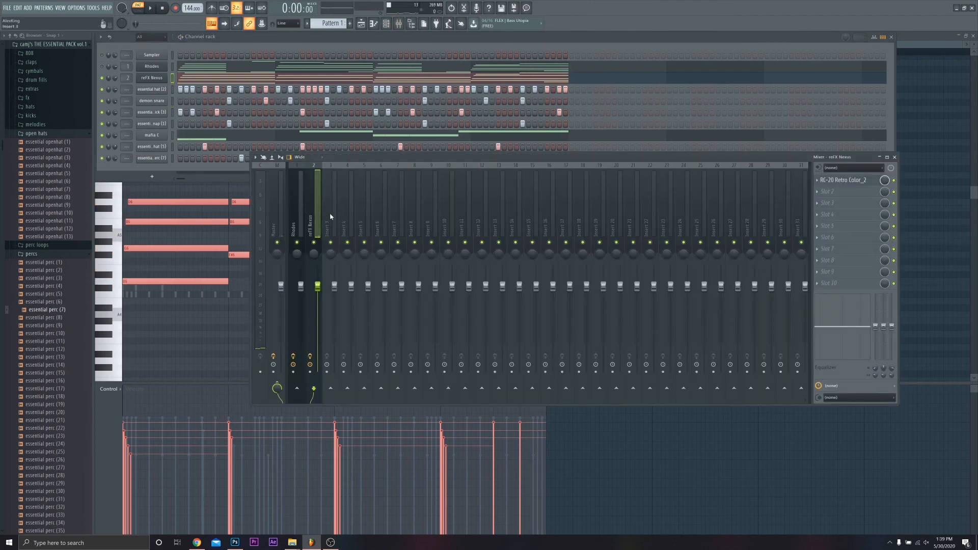
pyautogui.click(840, 192)
pyautogui.click(943, 267)
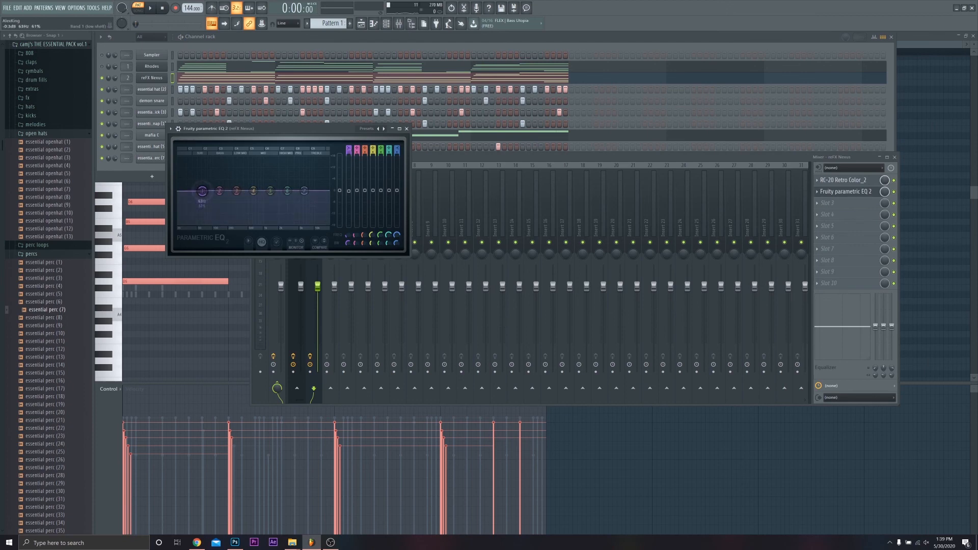
pyautogui.press('space')
pyautogui.moveTo(202, 191); pyautogui.dragTo(221, 223)
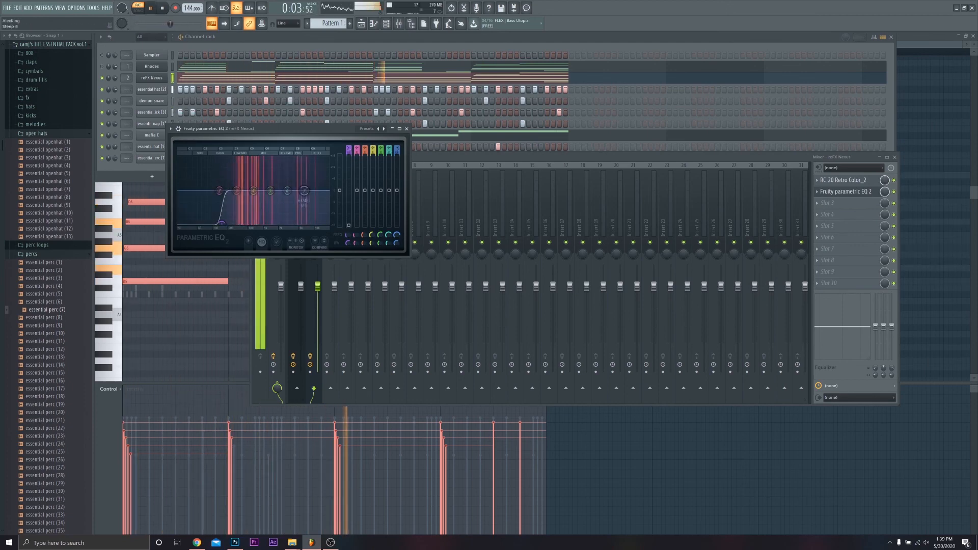
# Pull band 7 of the Nexus insert's Parametric EQ 2 down to cut the highs, and close the plugin and mixer.
pyautogui.moveTo(304, 190); pyautogui.dragTo(302, 222)
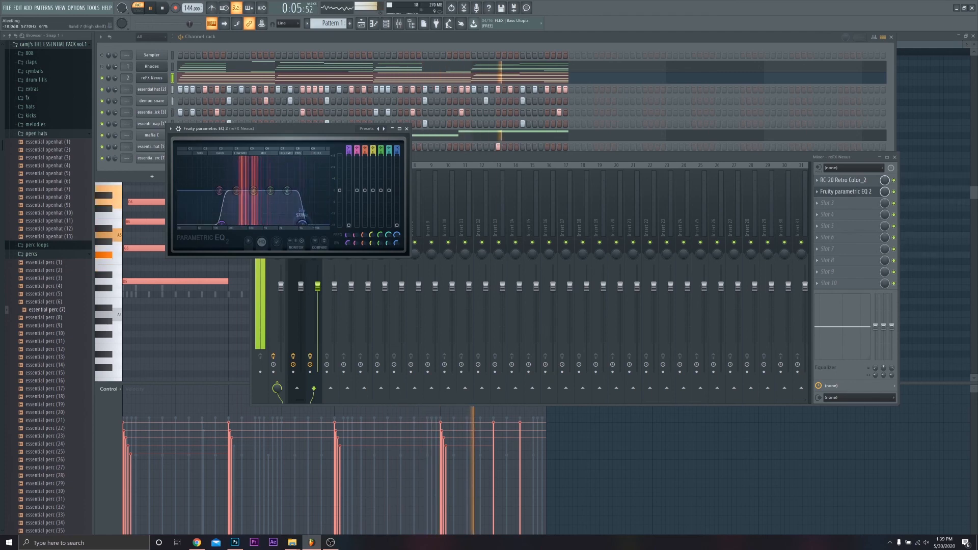
pyautogui.click(406, 129)
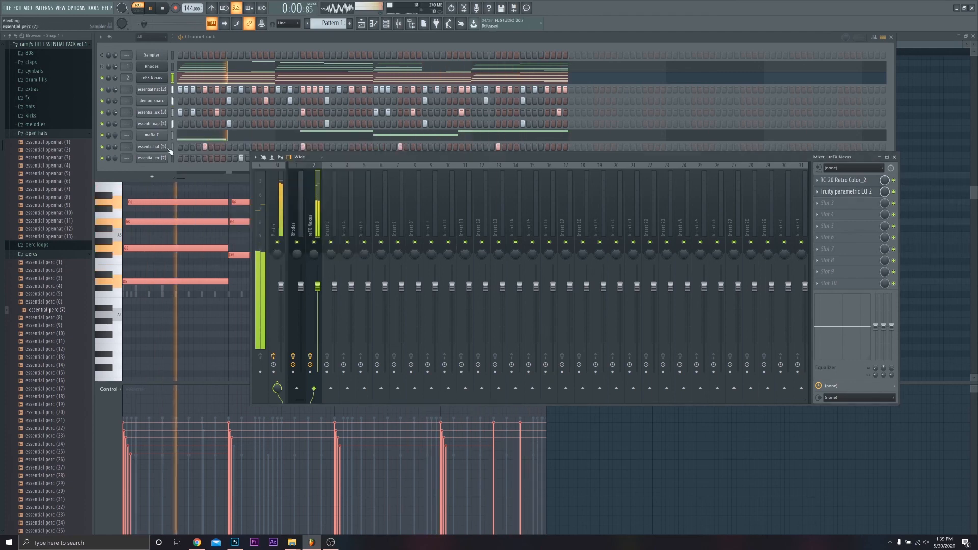
pyautogui.press('space')
pyautogui.click(151, 78)
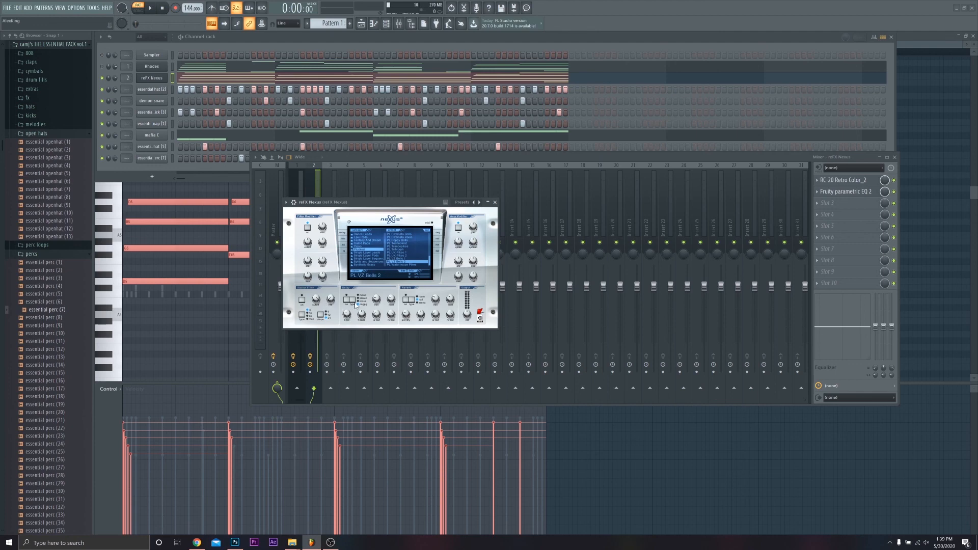
pyautogui.click(495, 203)
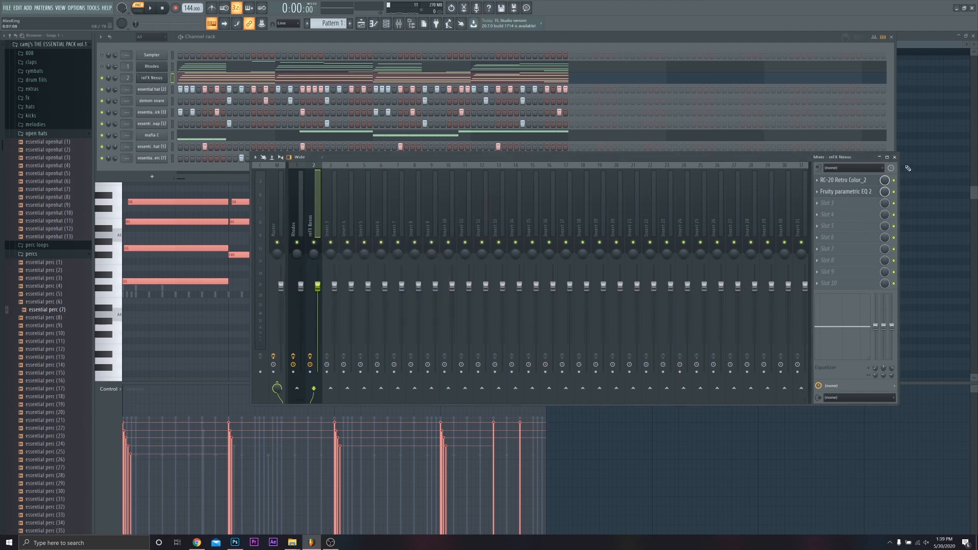
pyautogui.click(894, 157)
# Route the selected drum and mafia C 808 channels to their own mixer tracks, 3 through 9.
pyautogui.click(361, 24)
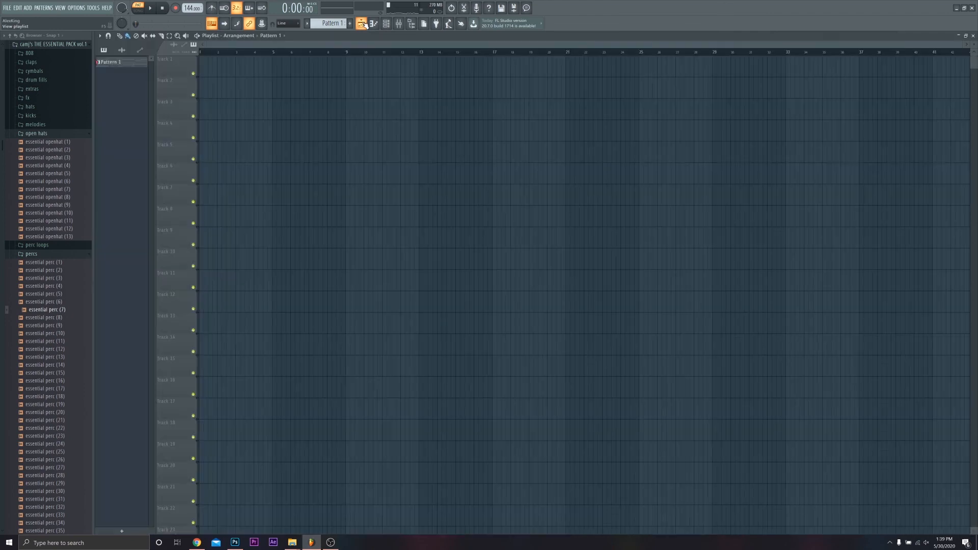
pyautogui.click(362, 23)
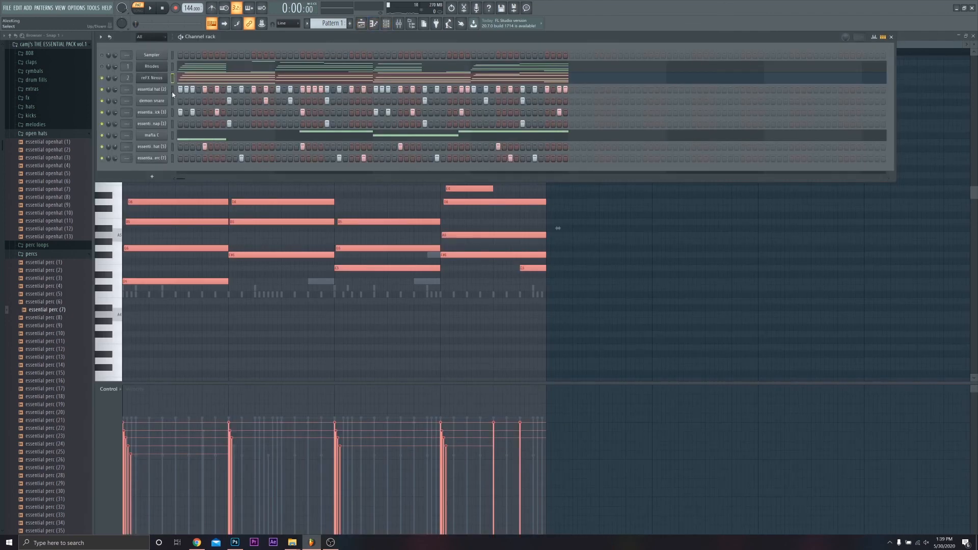
pyautogui.hotkey('ctrl', 'l')
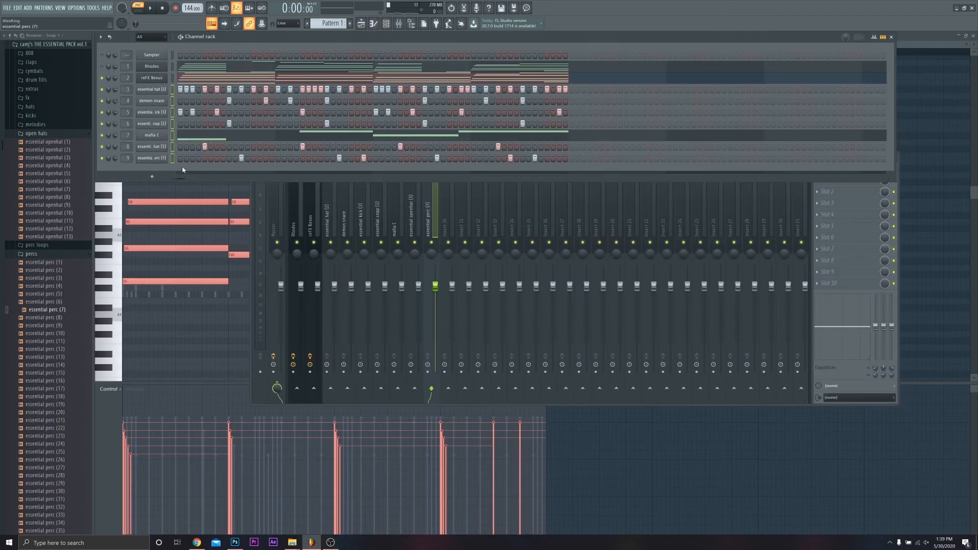
# Split Pattern 1 by channel into separate patterns and open the playlist.
pyautogui.click(309, 25)
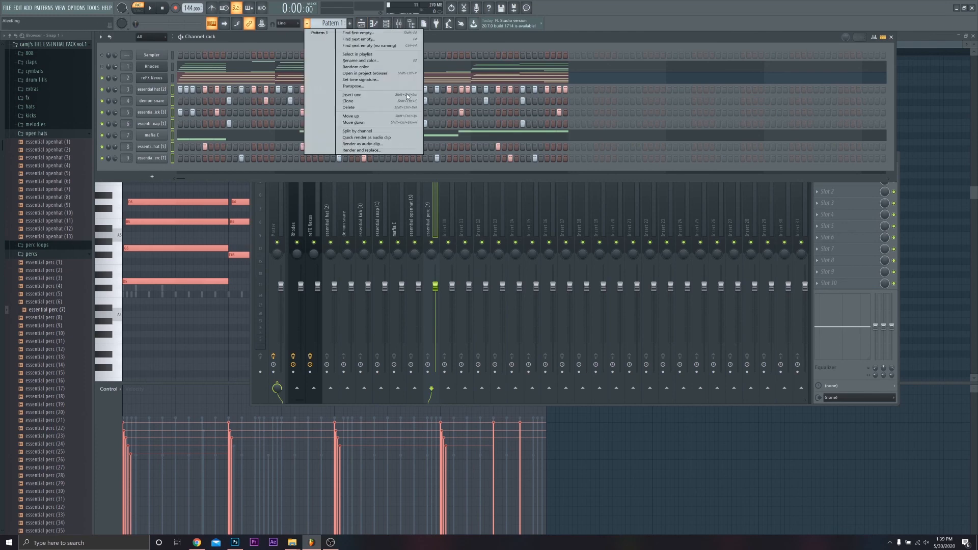
pyautogui.click(357, 131)
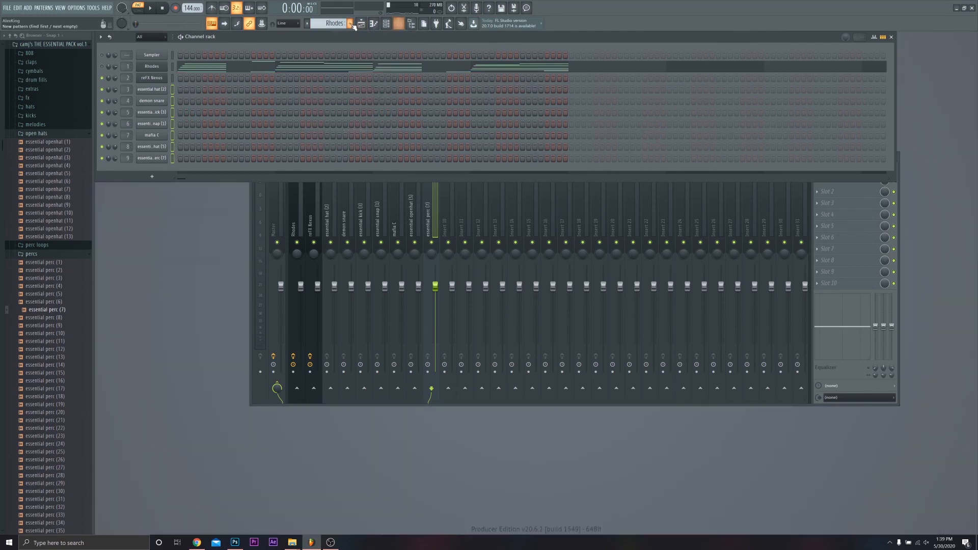
pyautogui.click(361, 24)
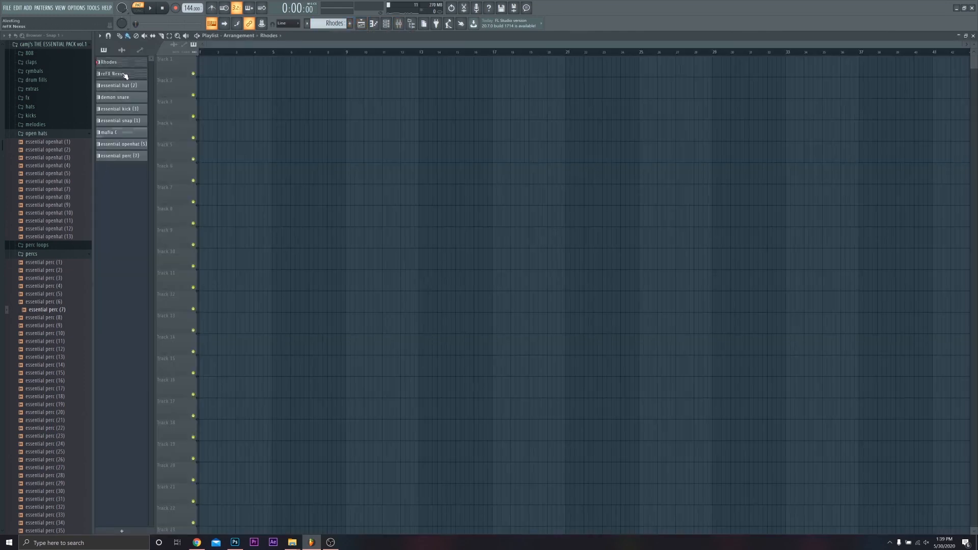
# Place the reFX Nexus pattern at the start of playlist Track 2 and duplicate the clip along the track during song playback.
pyautogui.moveTo(125, 75); pyautogui.dragTo(239, 87)
pyautogui.click(144, 13)
pyautogui.press('space')
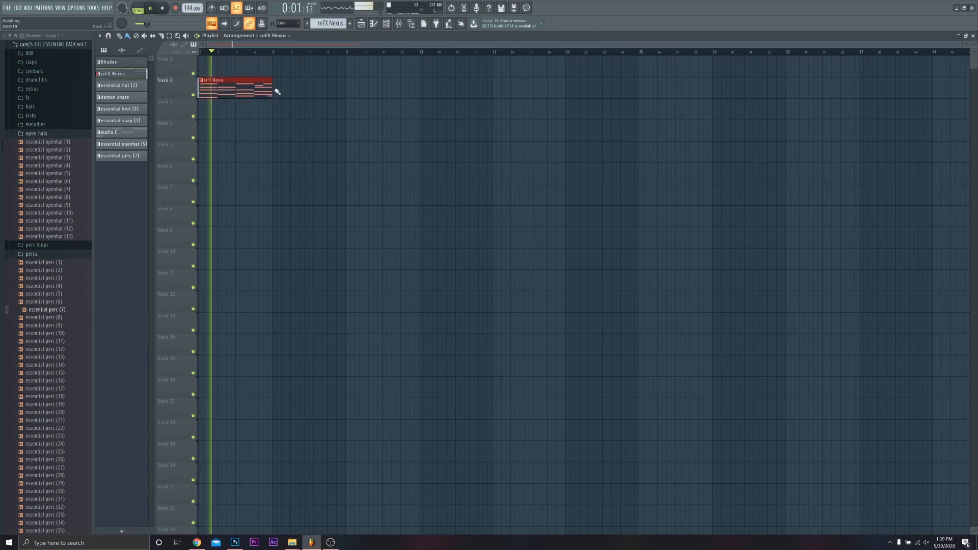
pyautogui.hotkey('ctrl', 'b')
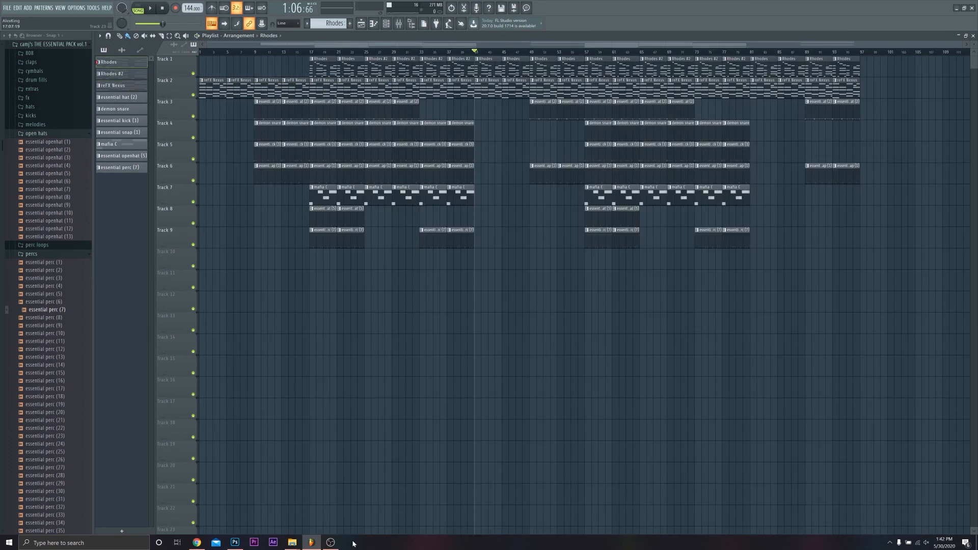
pyautogui.click(162, 8)
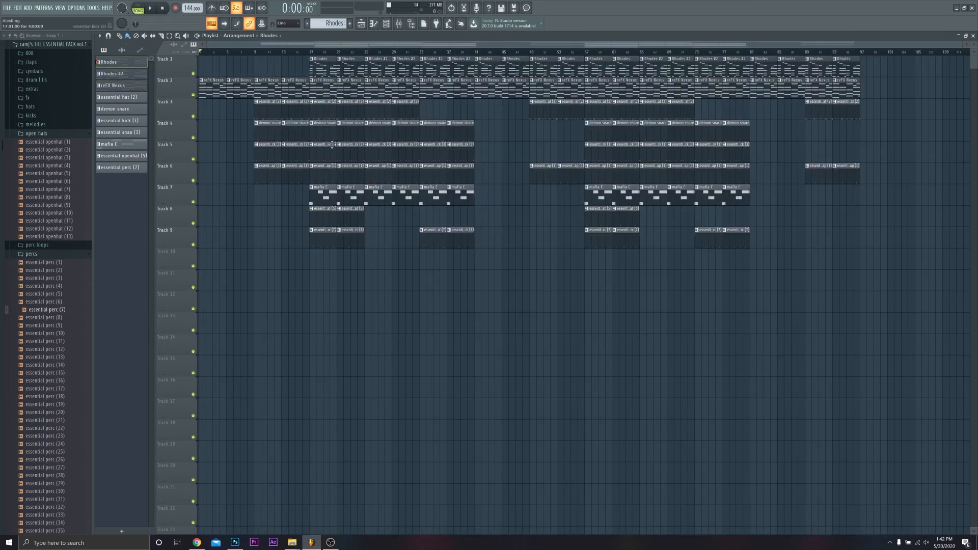